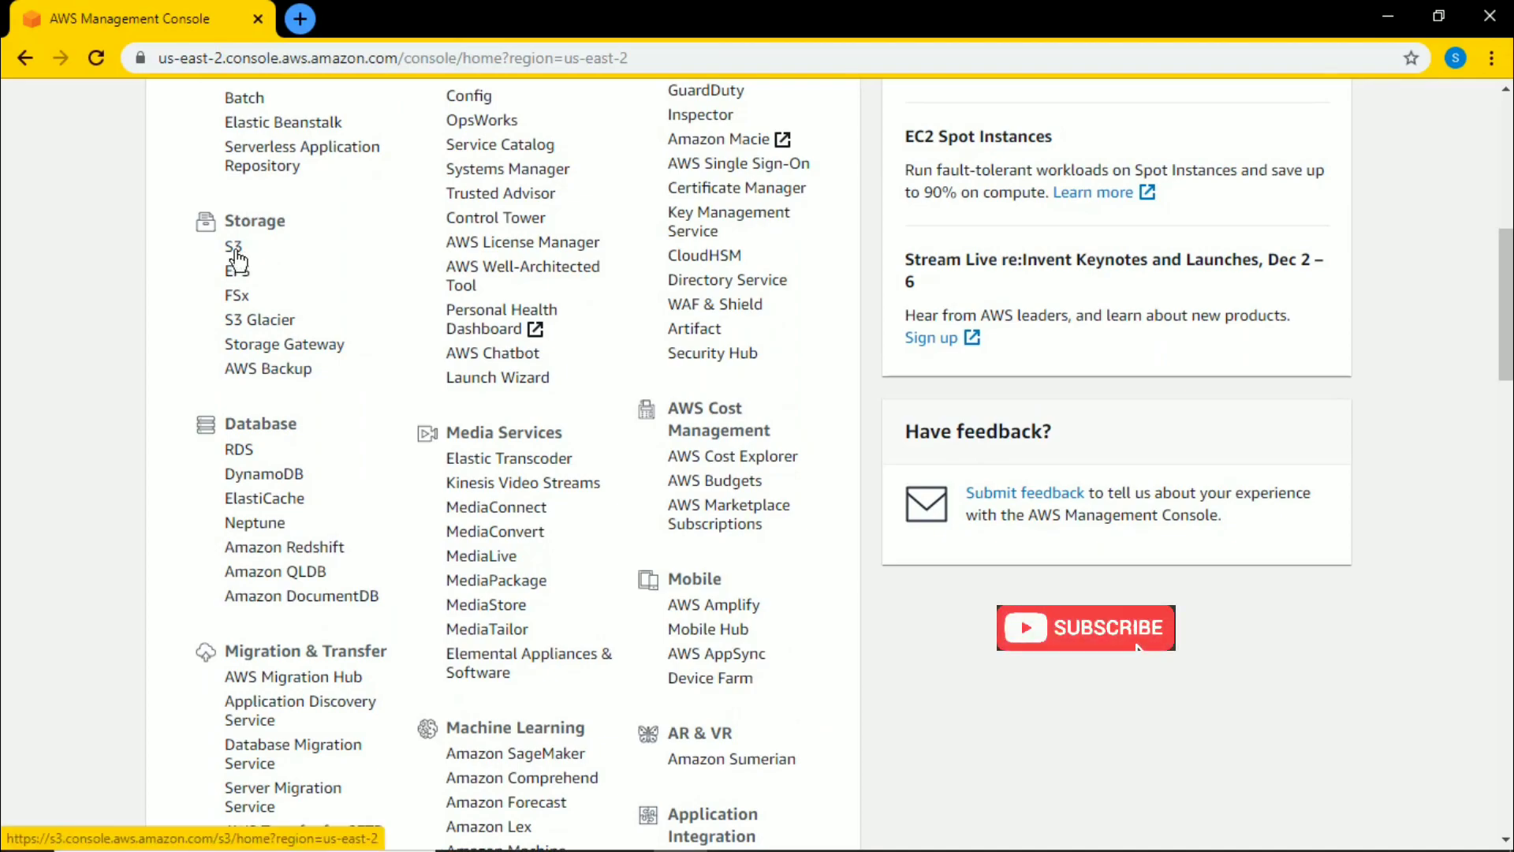
# Open the S3 service from the Storage category of the AWS services list
pyautogui.scroll(4, 293, 315)
pyautogui.scroll(4, 295, 324)
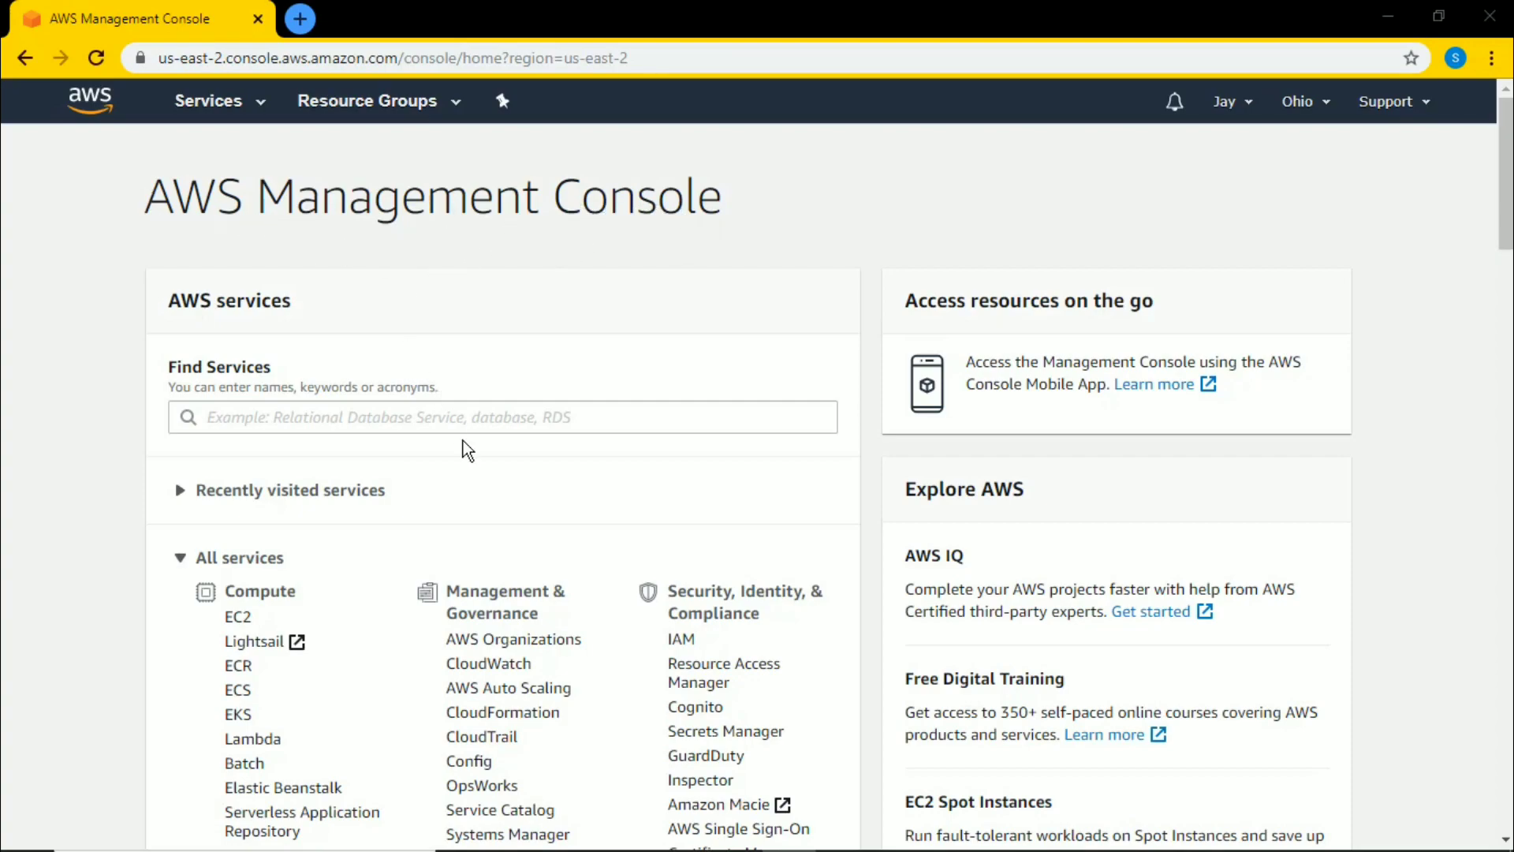
pyautogui.scroll(-3, 411, 481)
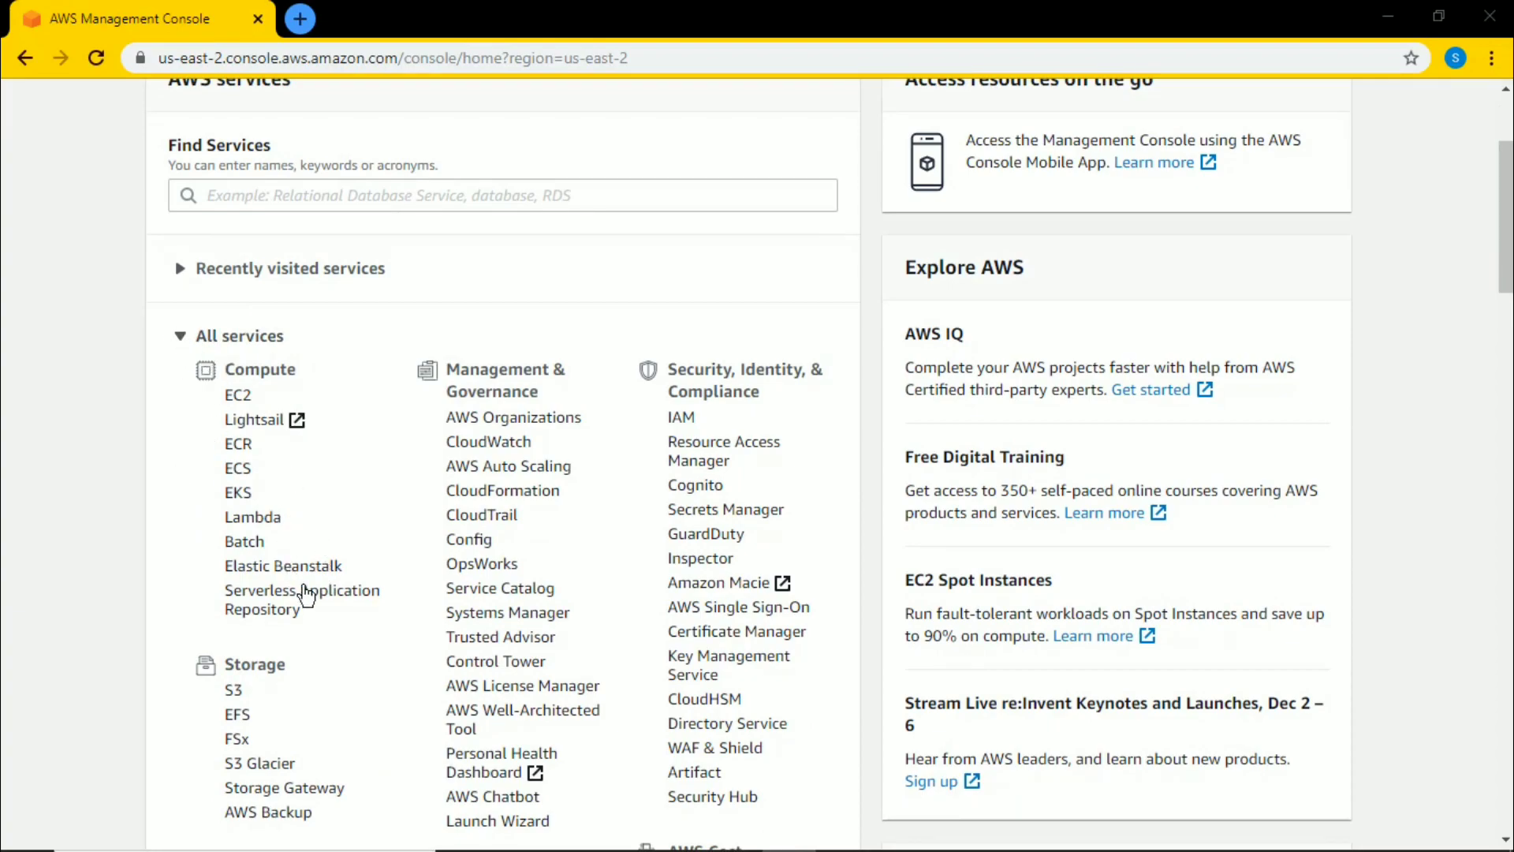
pyautogui.scroll(-4, 272, 599)
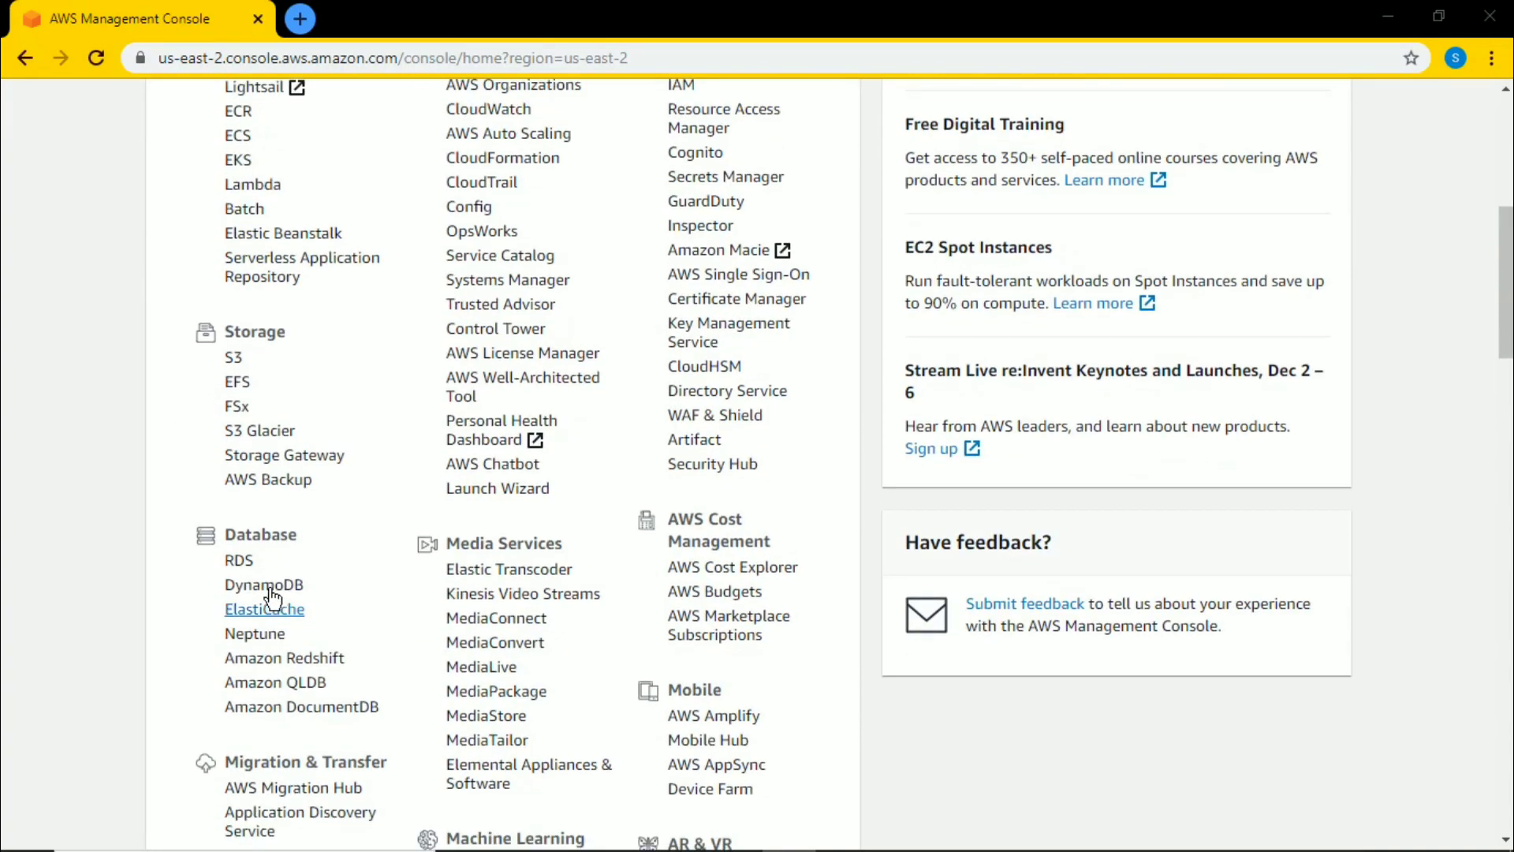
pyautogui.click(235, 362)
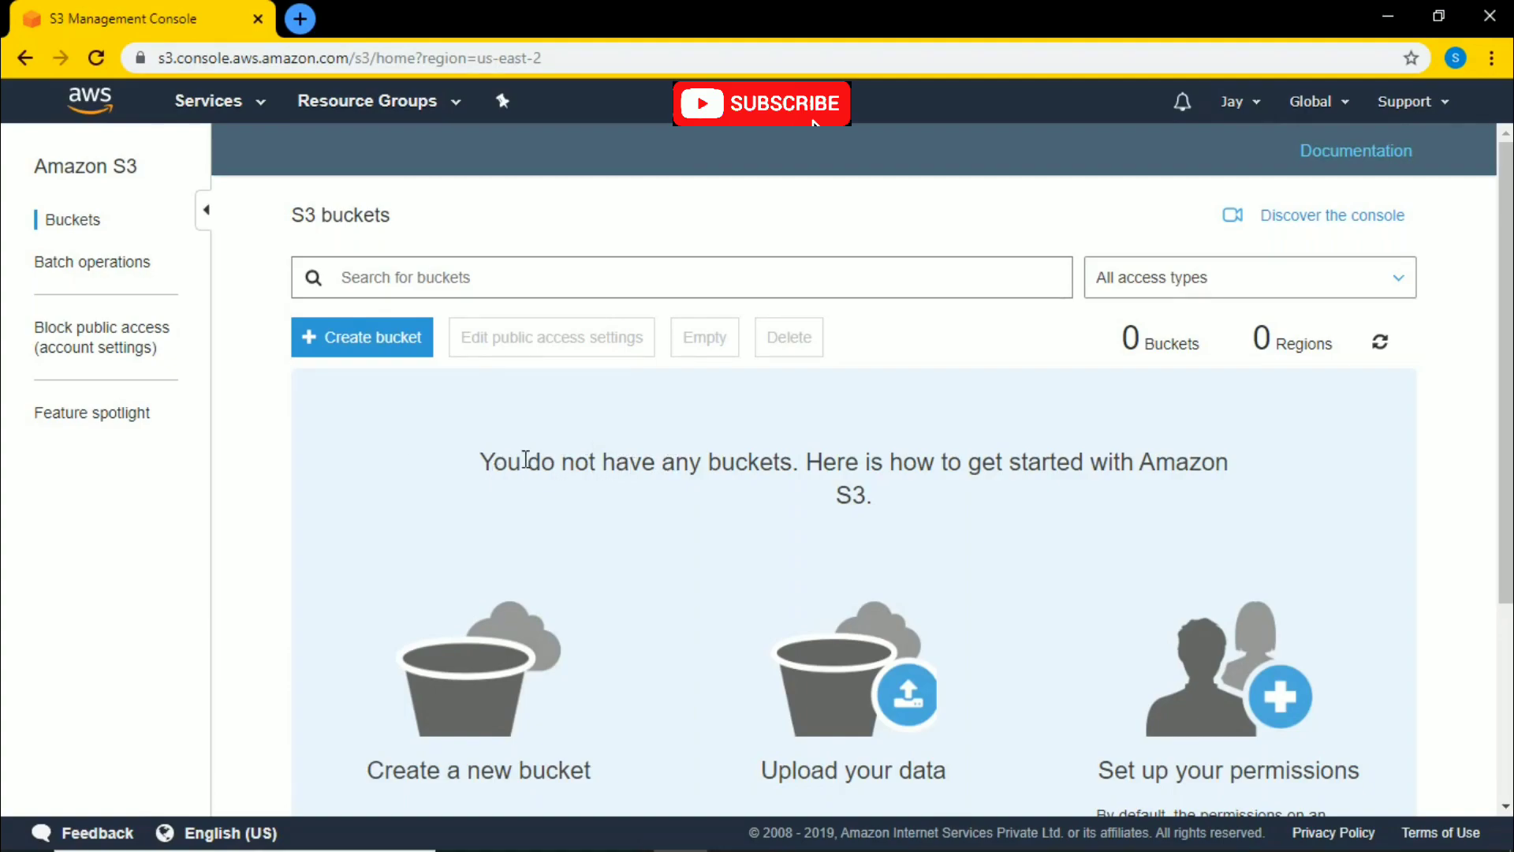
pyautogui.moveTo(485, 460); pyautogui.dragTo(1230, 467)
pyautogui.click(860, 503)
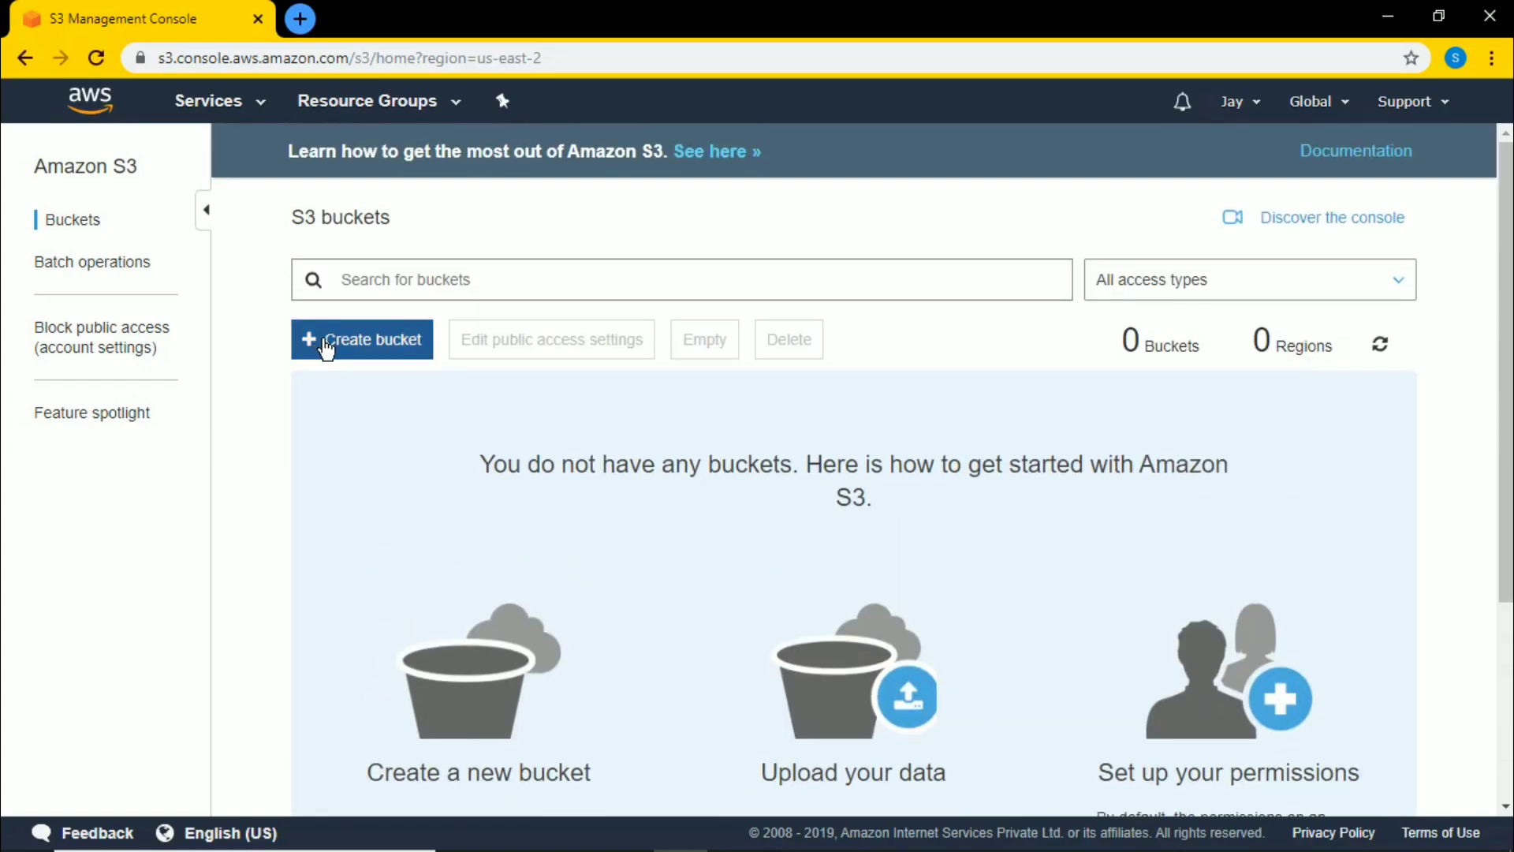
# Start creating a new S3 bucket and name it aws-python-tutorial
pyautogui.click(328, 347)
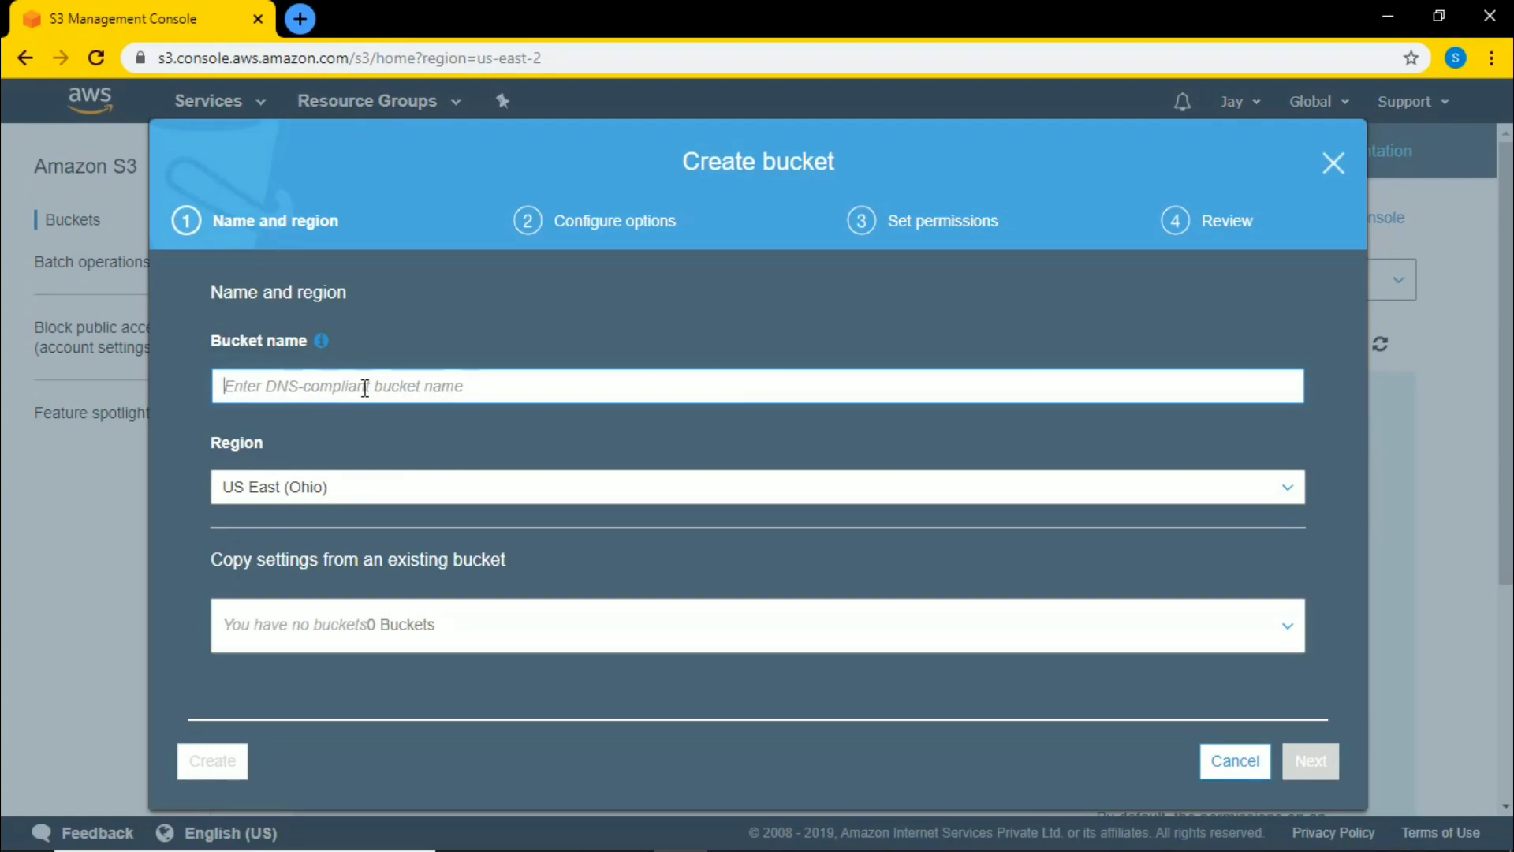
pyautogui.write('aws')
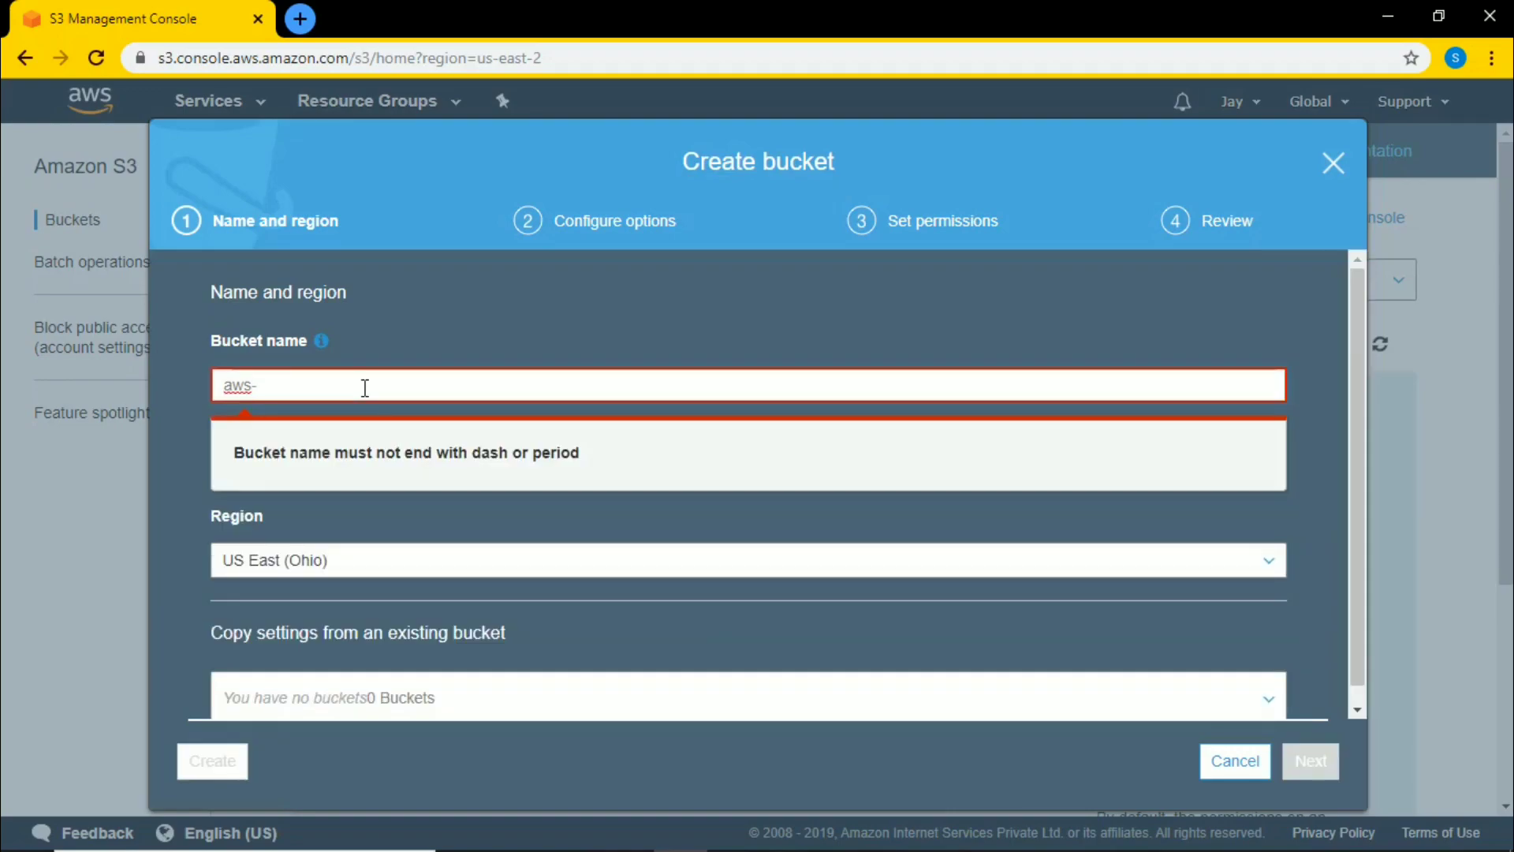
pyautogui.write('-python')
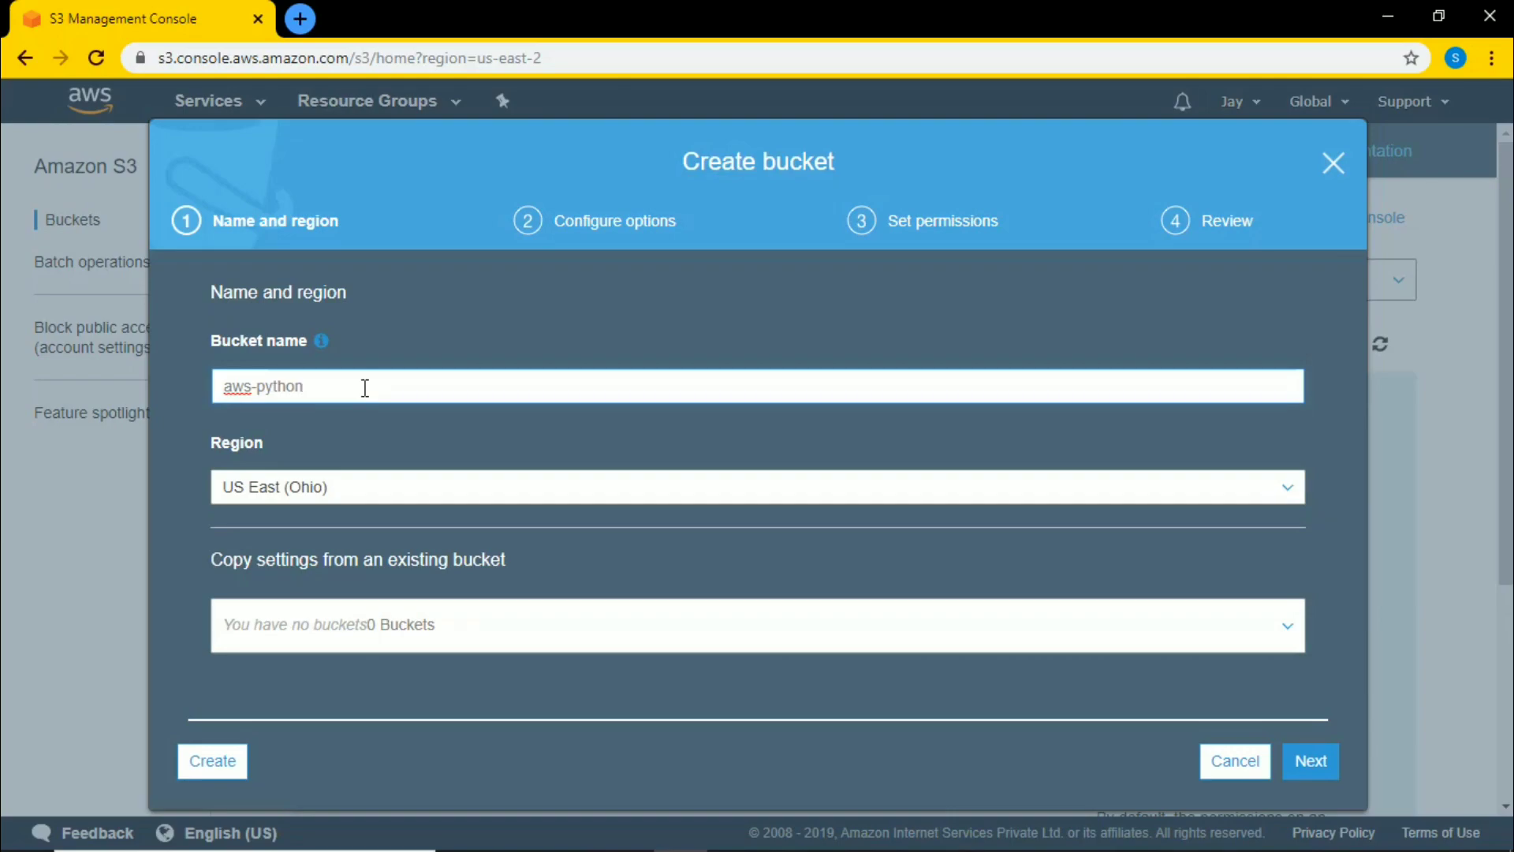
pyautogui.write('-')
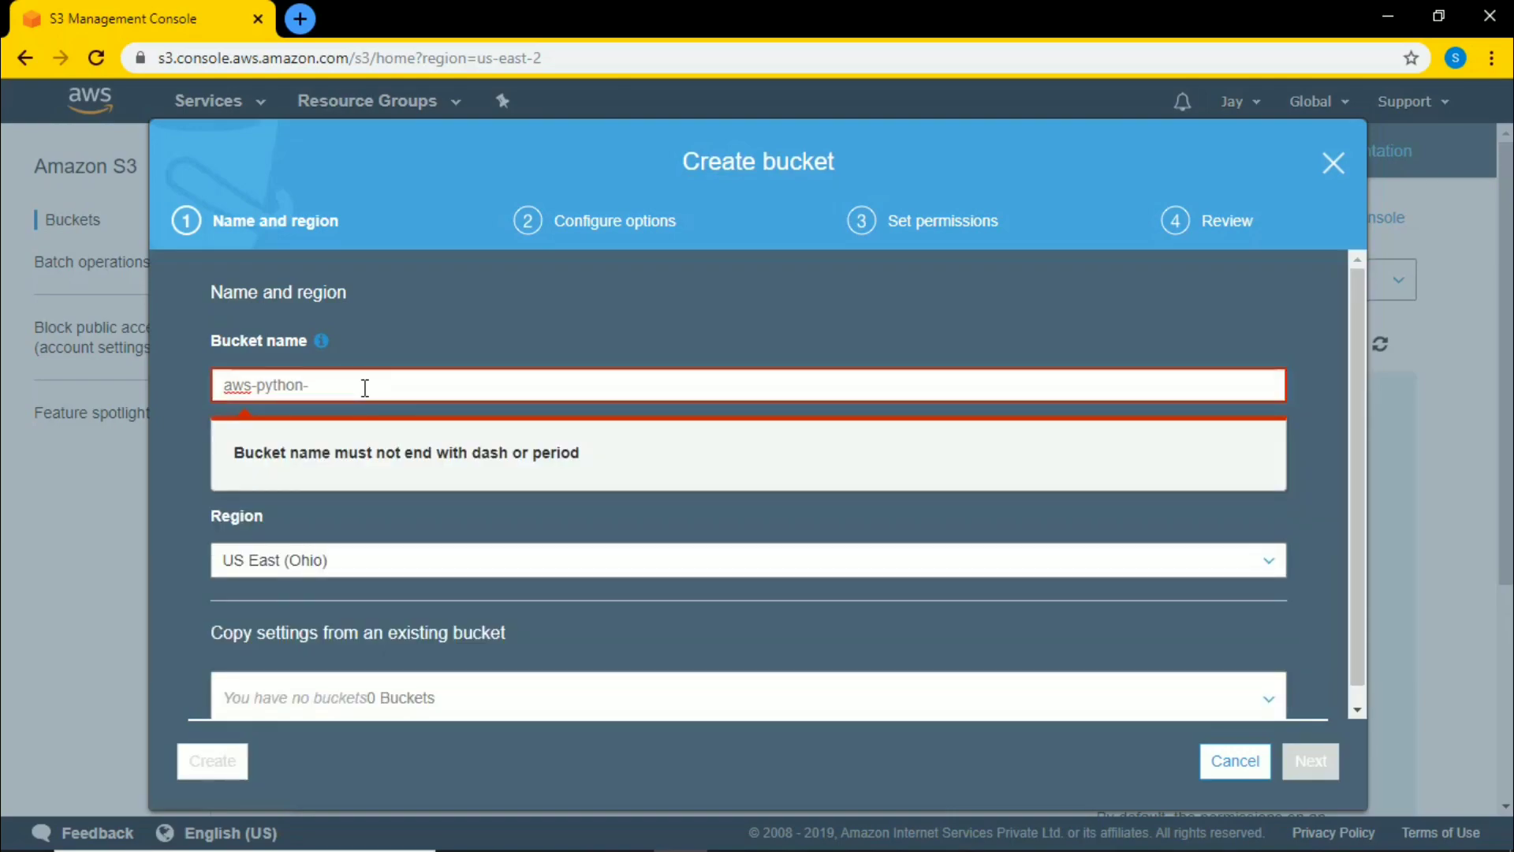
pyautogui.write('tutorial')
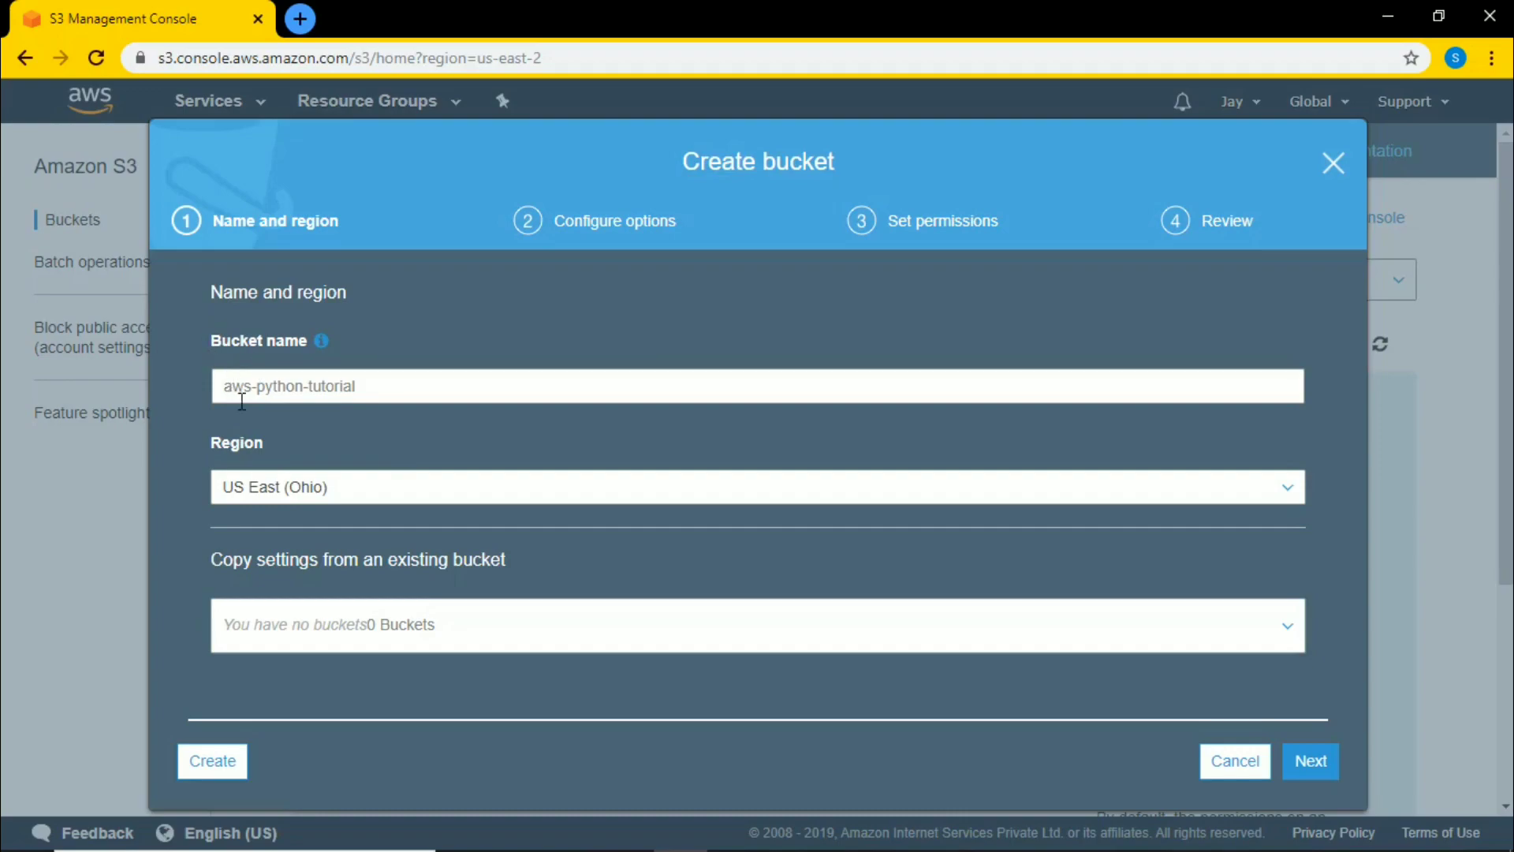
# Set the bucket's region to Asia Pacific (Mumbai) and continue to the configuration options
pyautogui.moveTo(267, 443); pyautogui.dragTo(222, 442)
pyautogui.click(281, 489)
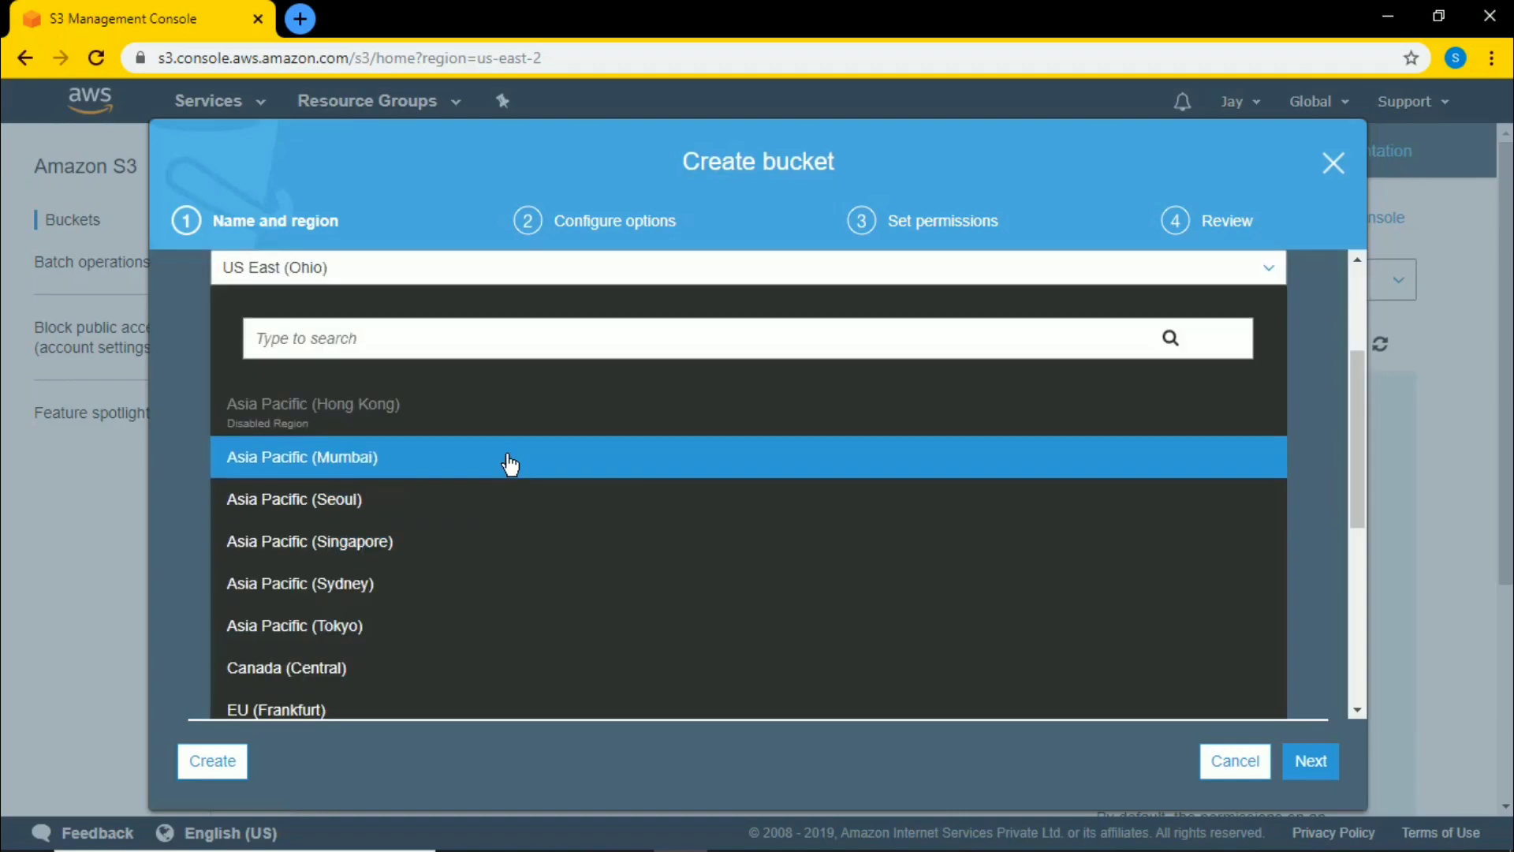
pyautogui.click(509, 464)
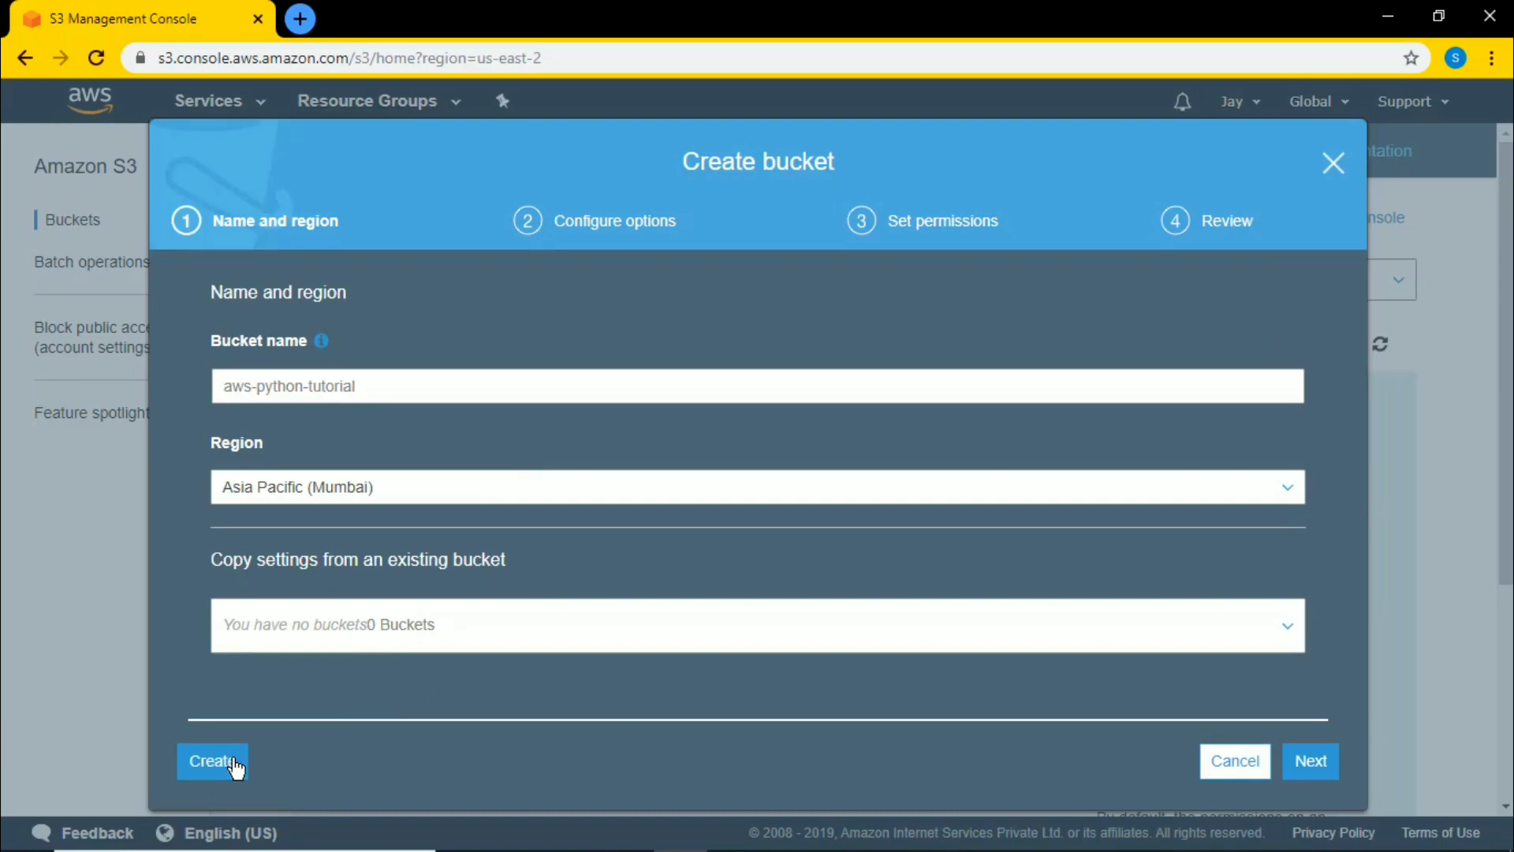
pyautogui.click(1310, 760)
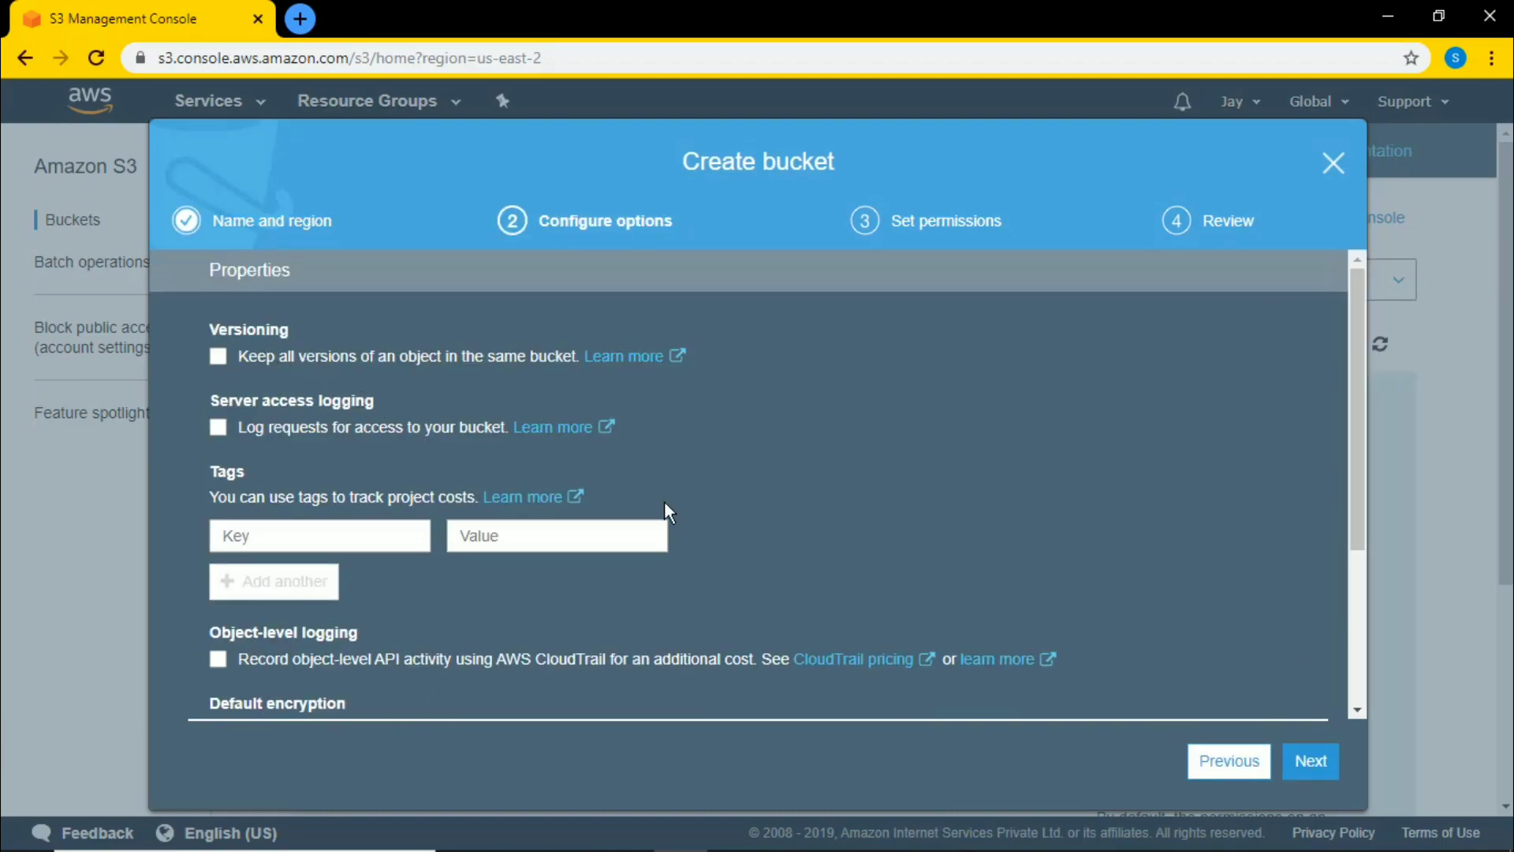
# Review the bucket's versioning, logging, tags, encryption and metrics options, keep the defaults, and continue to the permissions
pyautogui.scroll(-3, 502, 608)
pyautogui.scroll(3, 501, 608)
pyautogui.scroll(-3, 396, 642)
pyautogui.scroll(3, 544, 576)
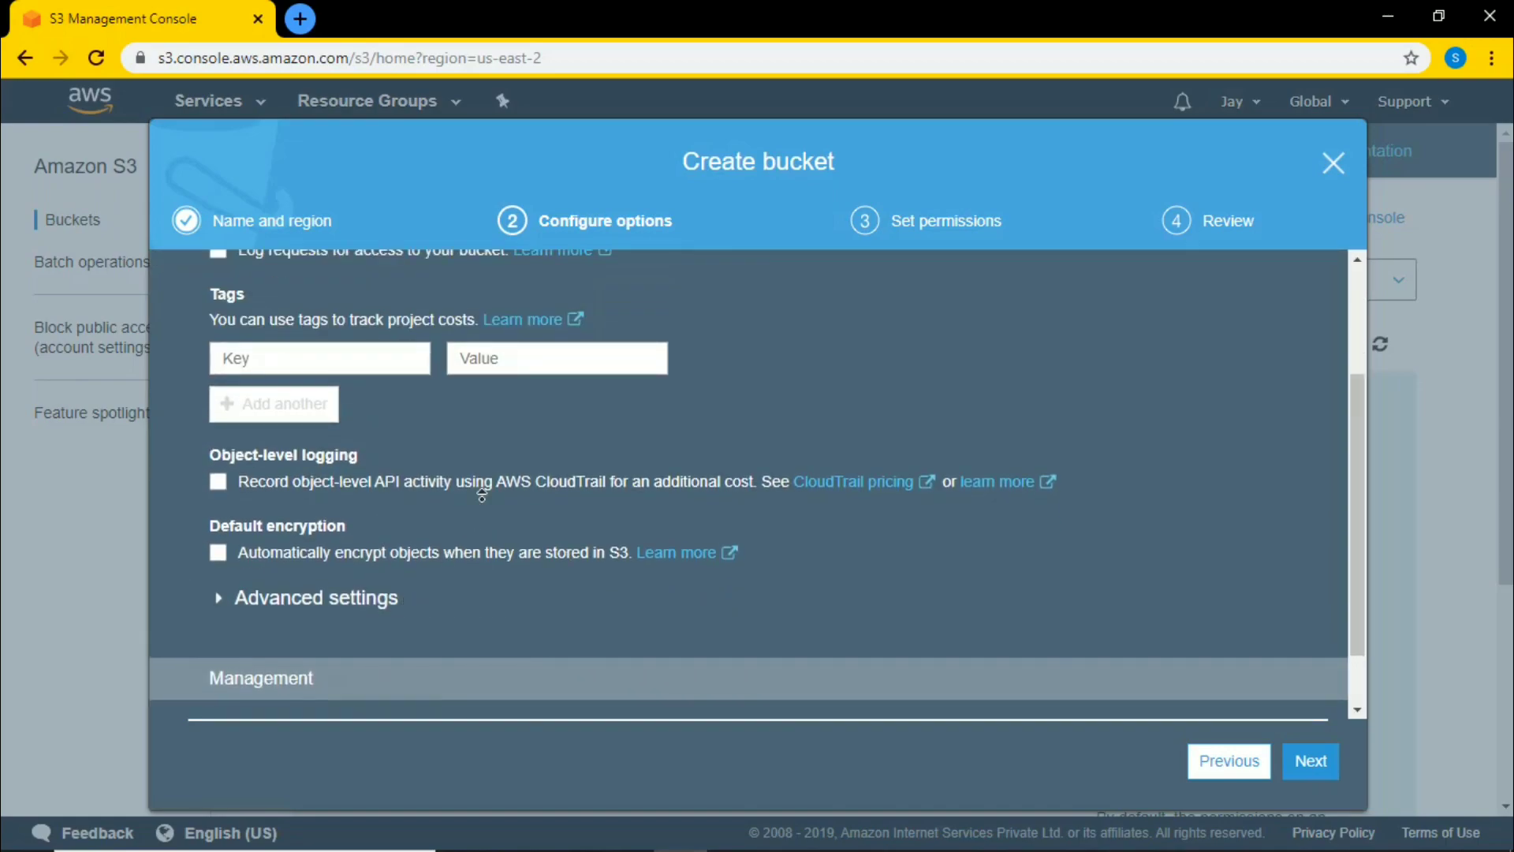
pyautogui.scroll(1, 883, 536)
pyautogui.scroll(-3, 920, 608)
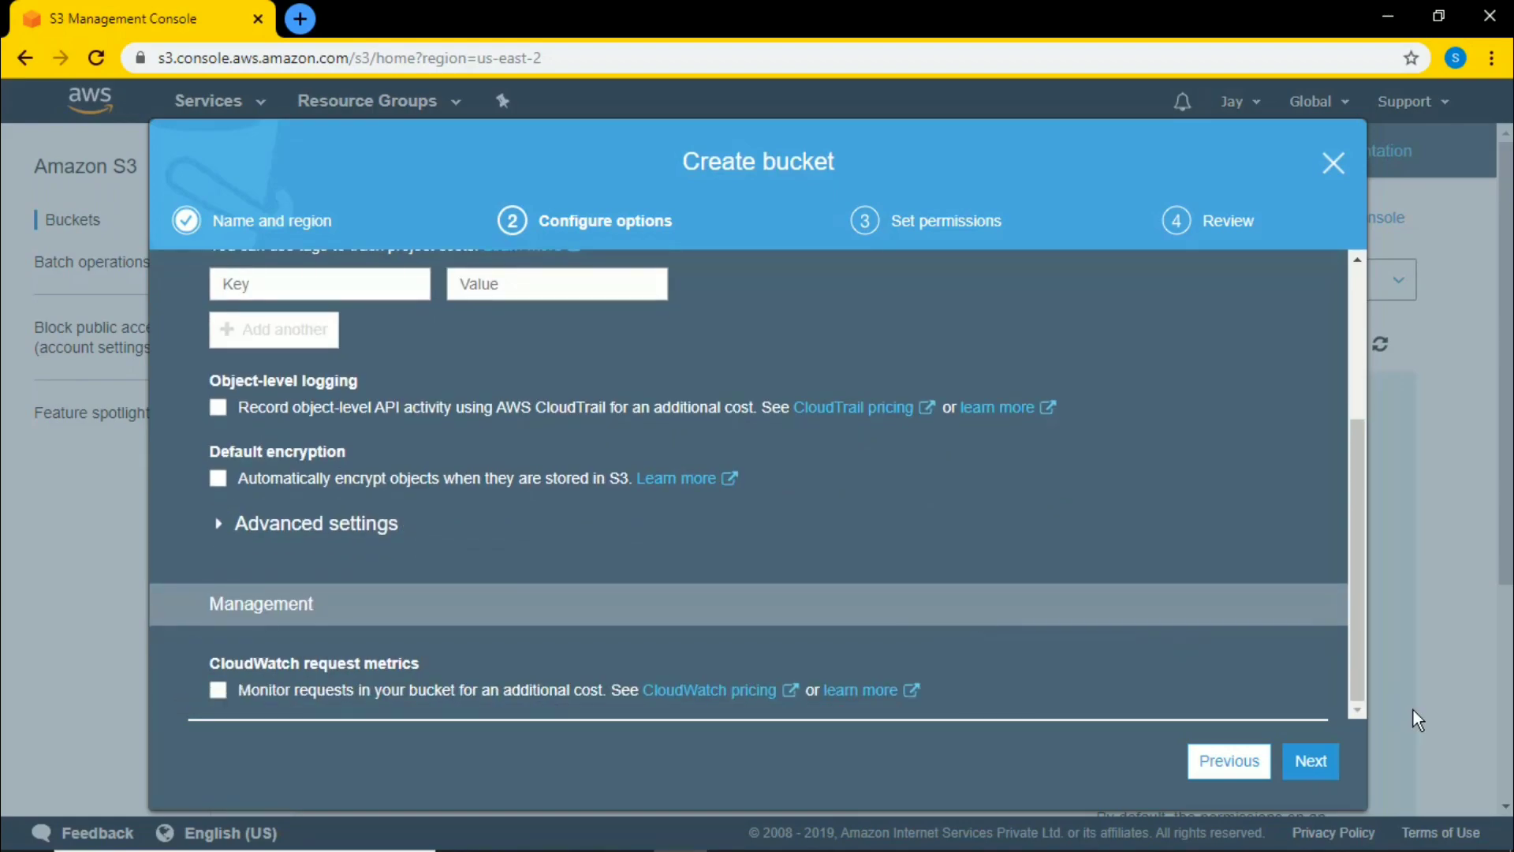
pyautogui.click(1311, 761)
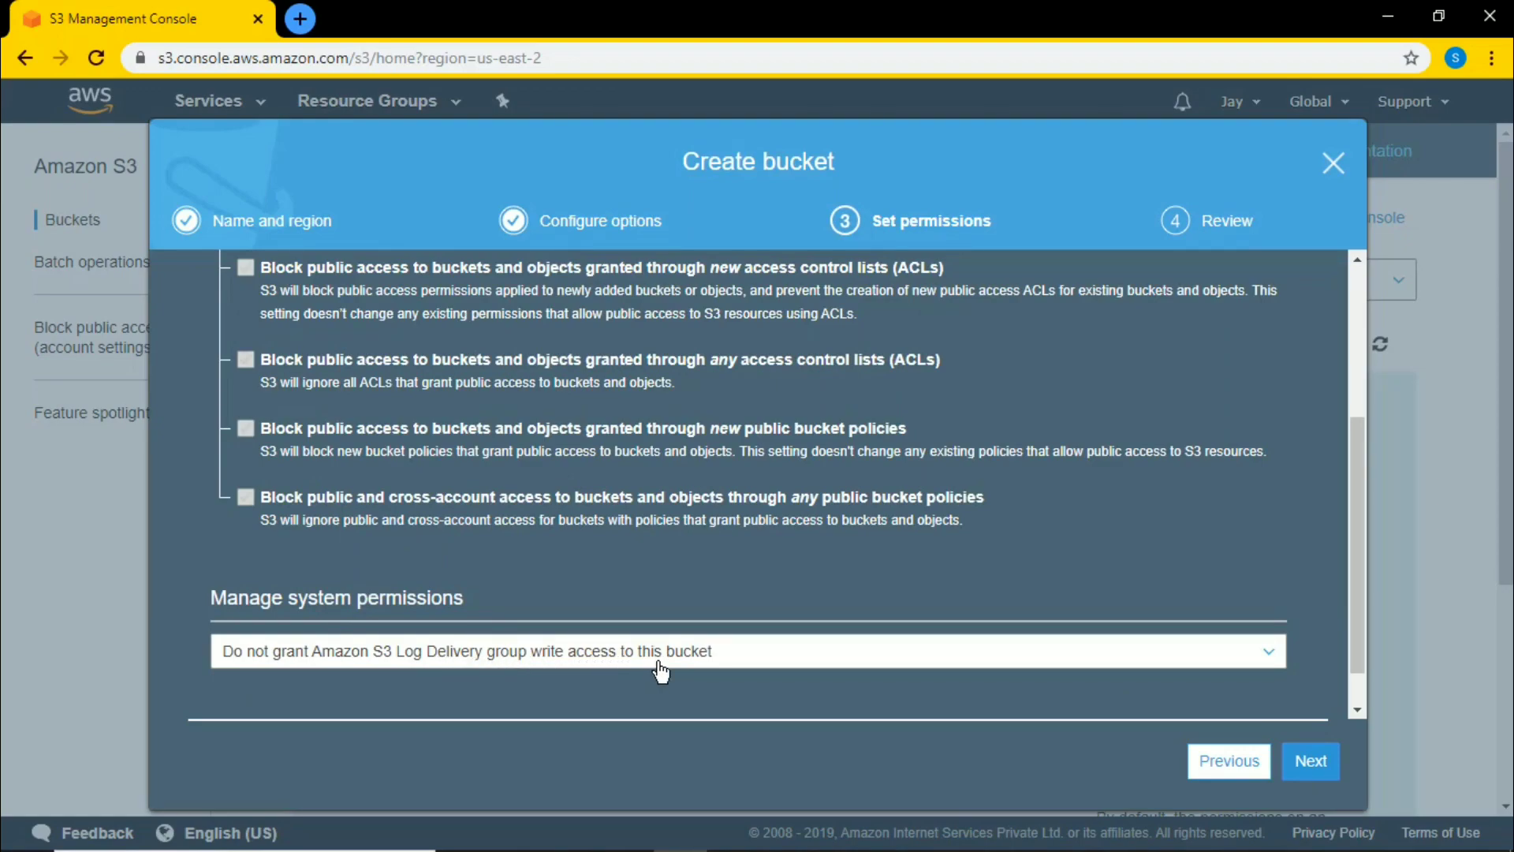
# Keep the default public access blocking and system permissions, and create the bucket
pyautogui.scroll(-1, 1348, 663)
pyautogui.click(1308, 761)
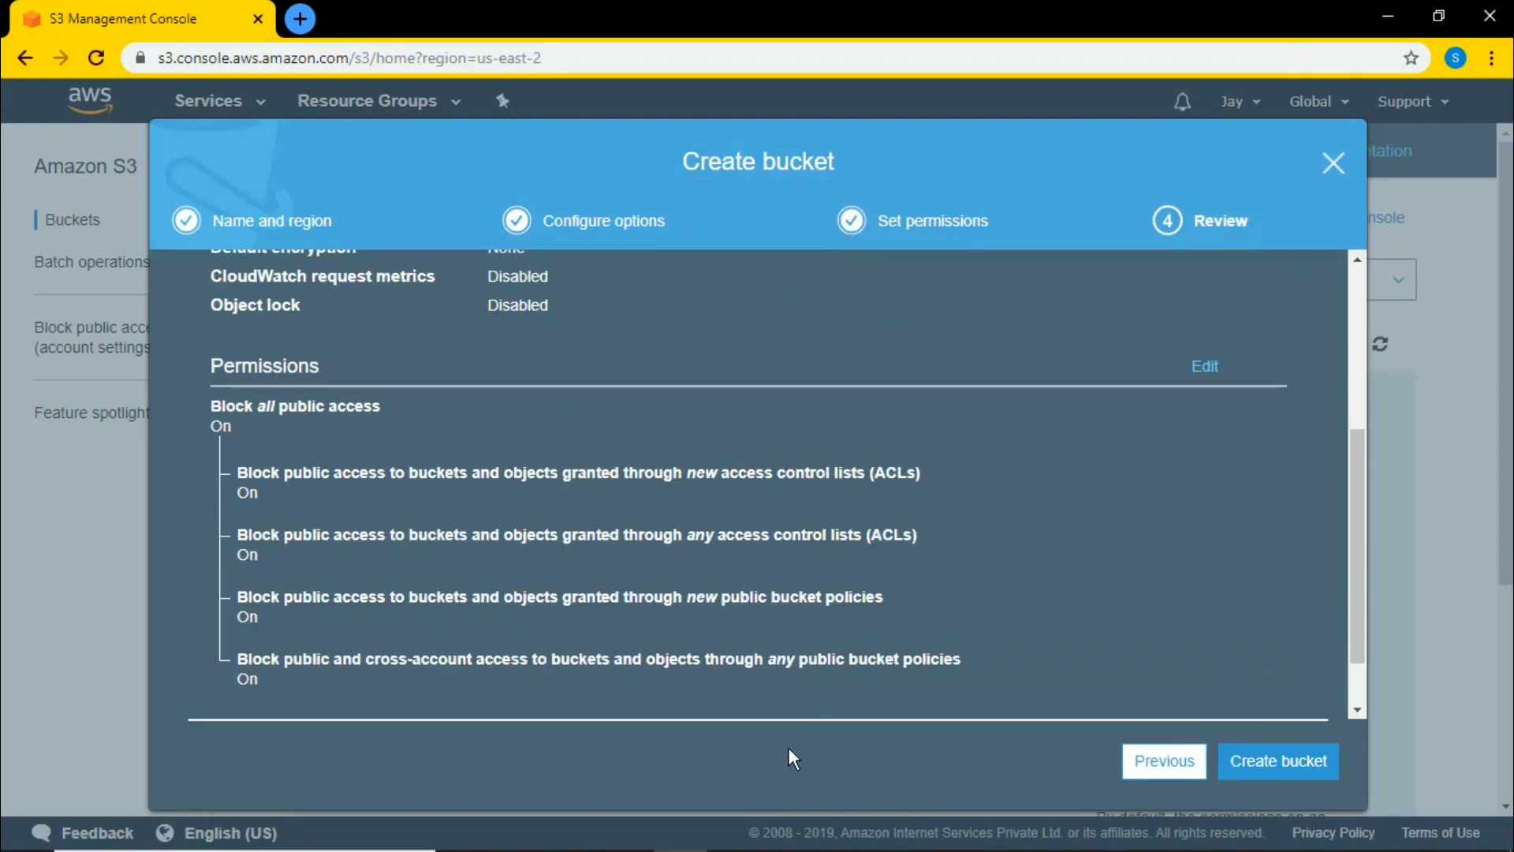
pyautogui.click(1236, 765)
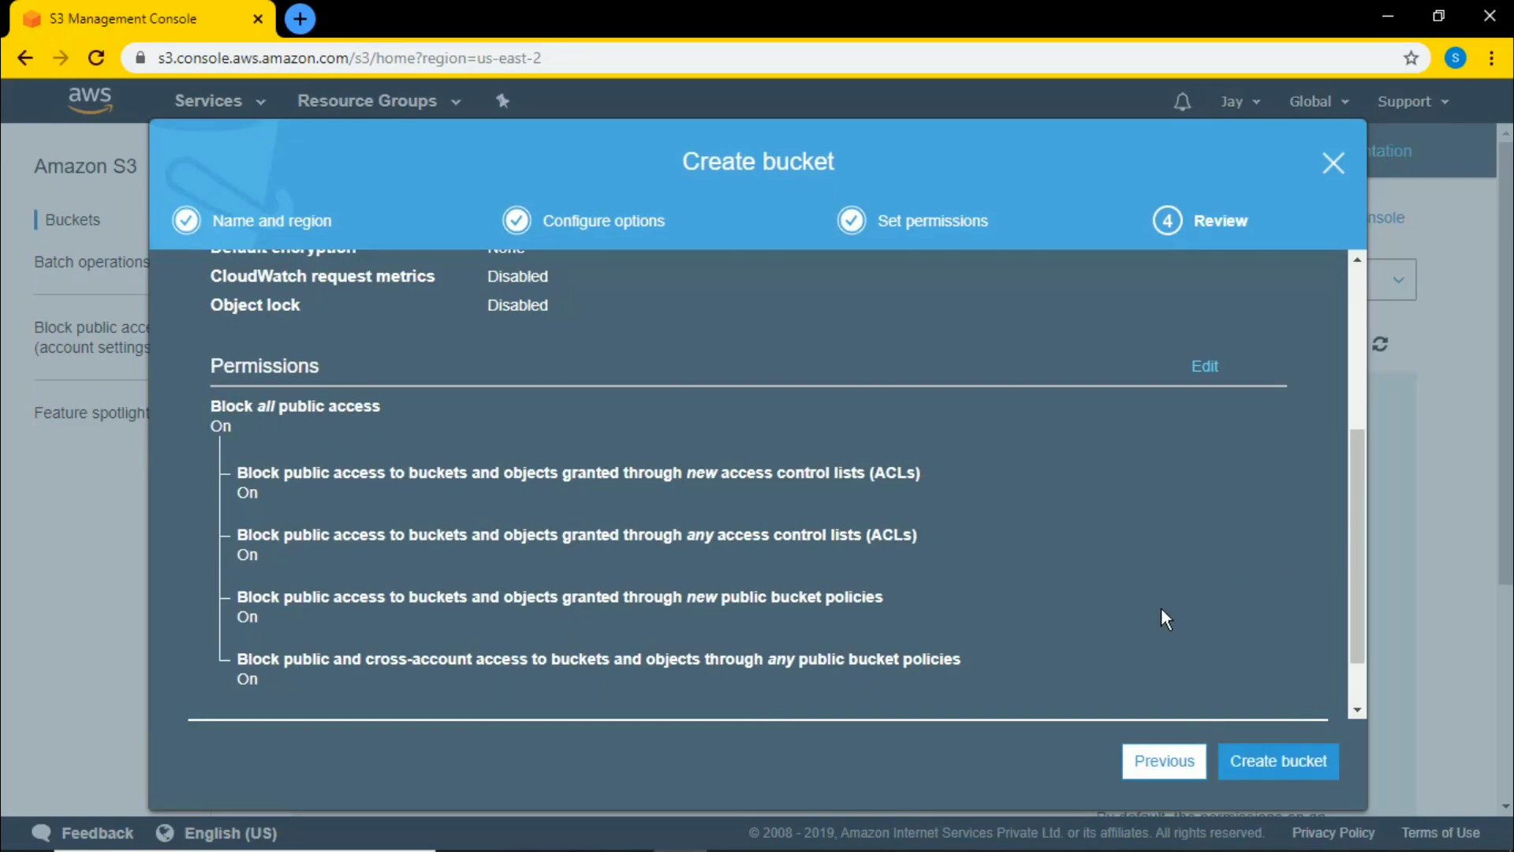
pyautogui.click(1284, 753)
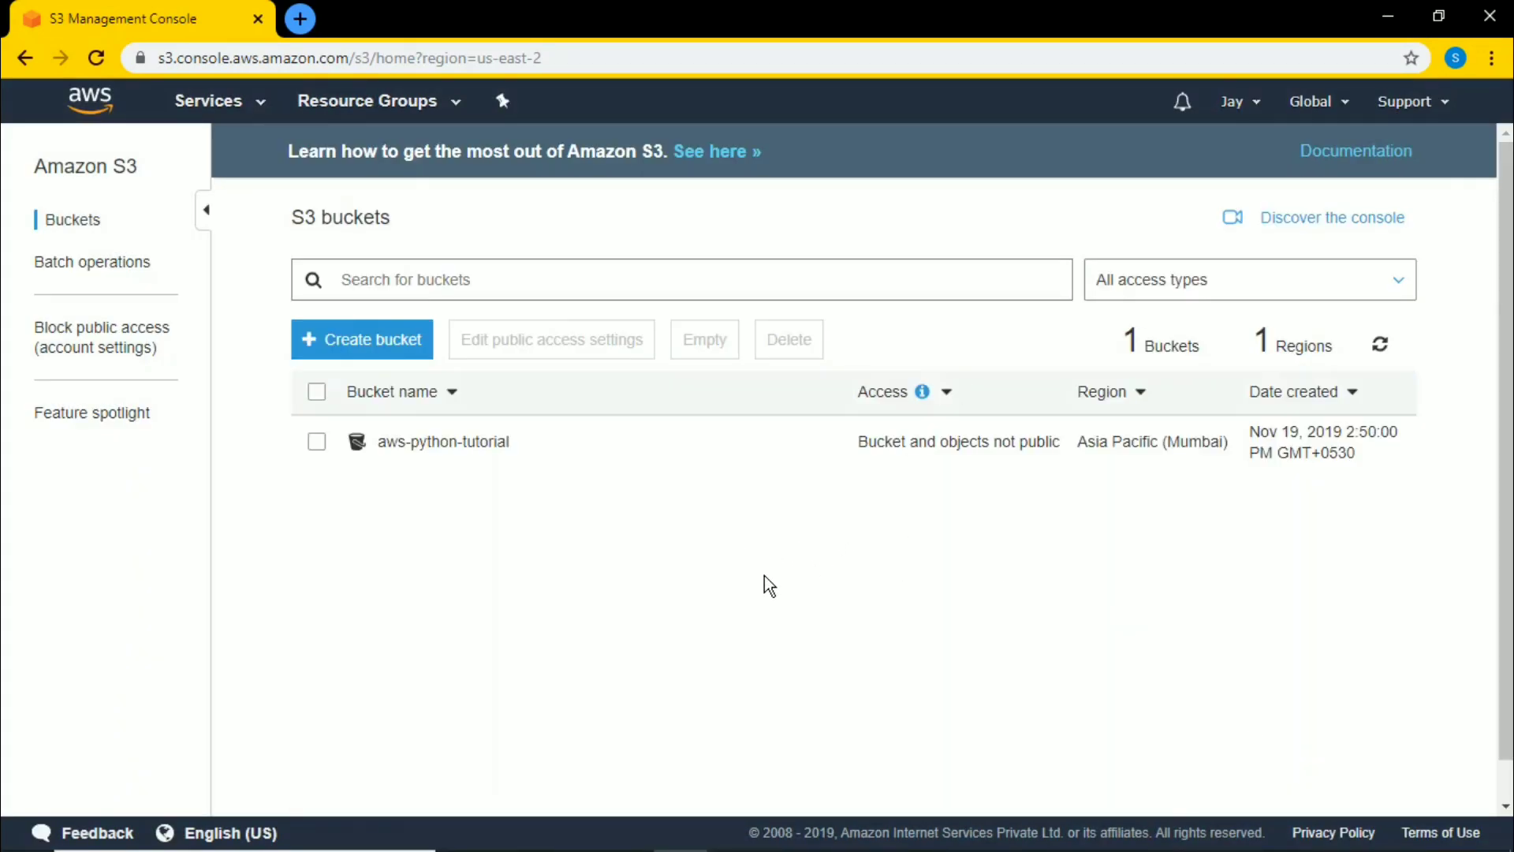
# Open the aws-python-tutorial bucket and look at its upload dialog without adding any files
pyautogui.click(400, 444)
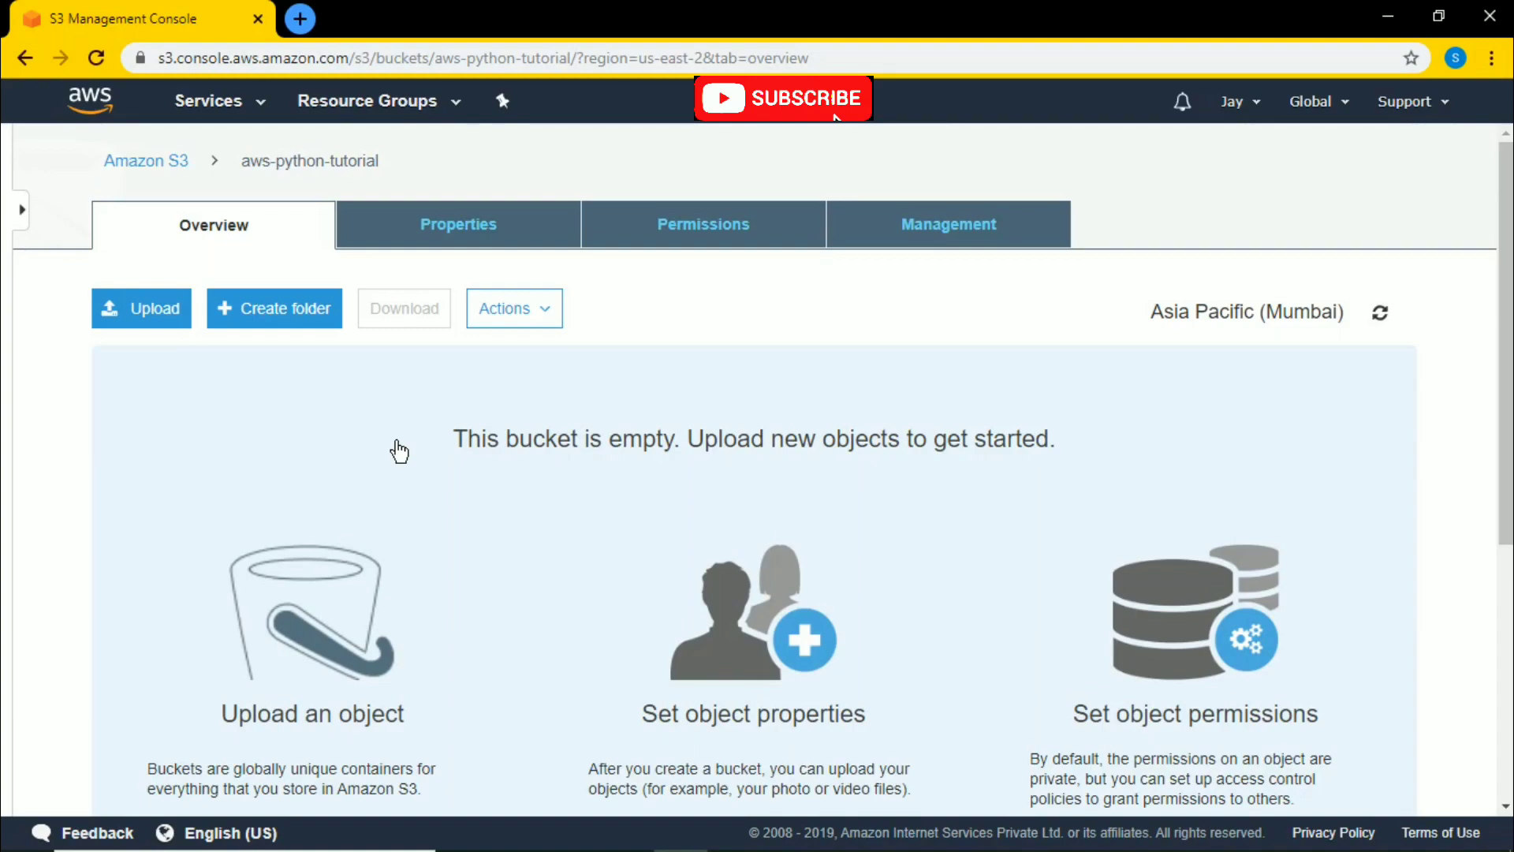
pyautogui.moveTo(451, 437); pyautogui.dragTo(863, 458)
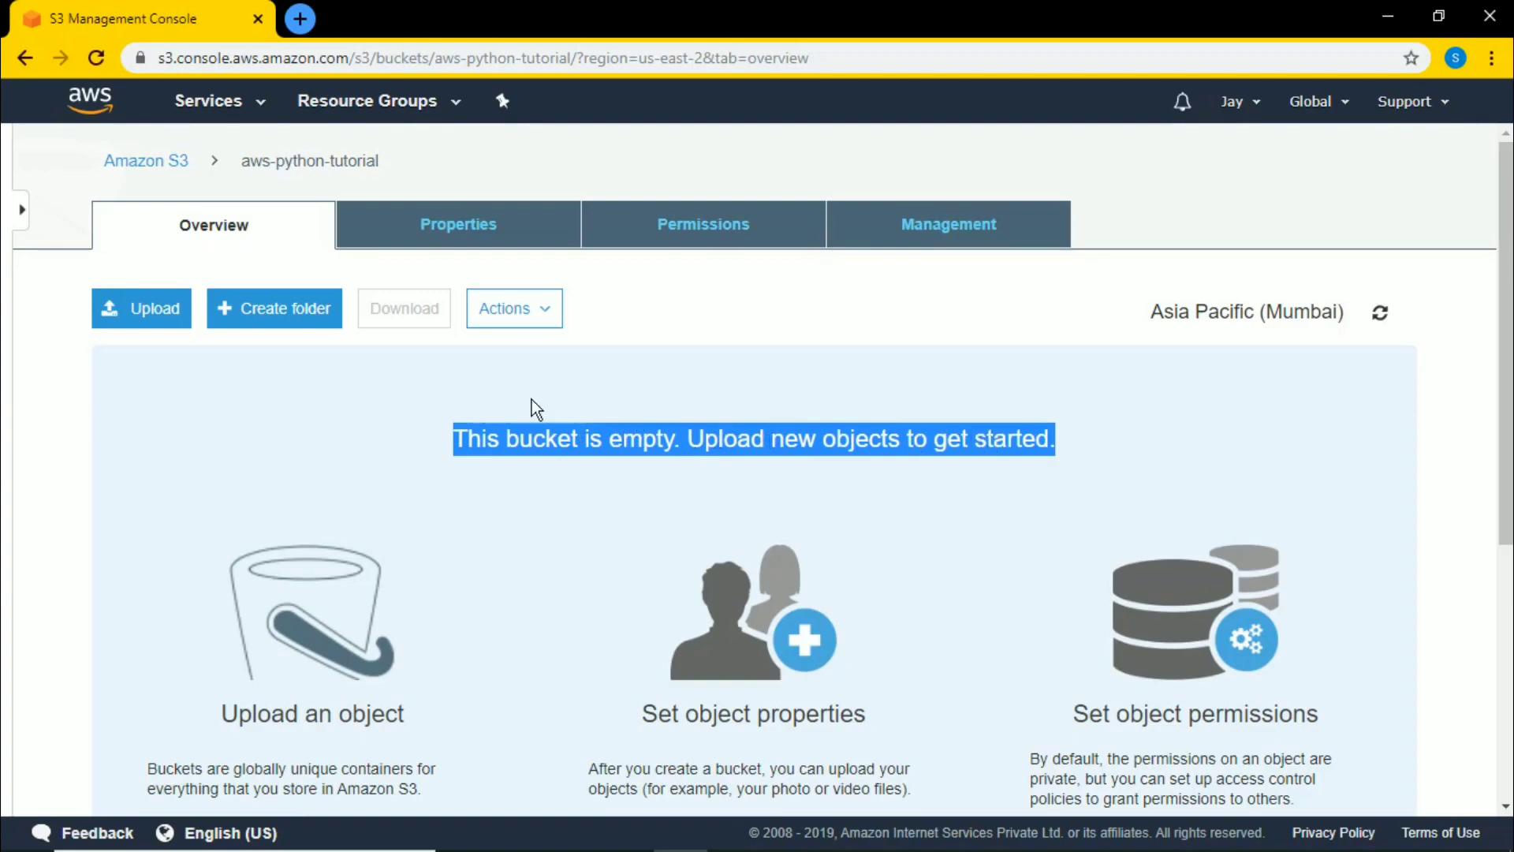
pyautogui.click(628, 448)
pyautogui.click(132, 316)
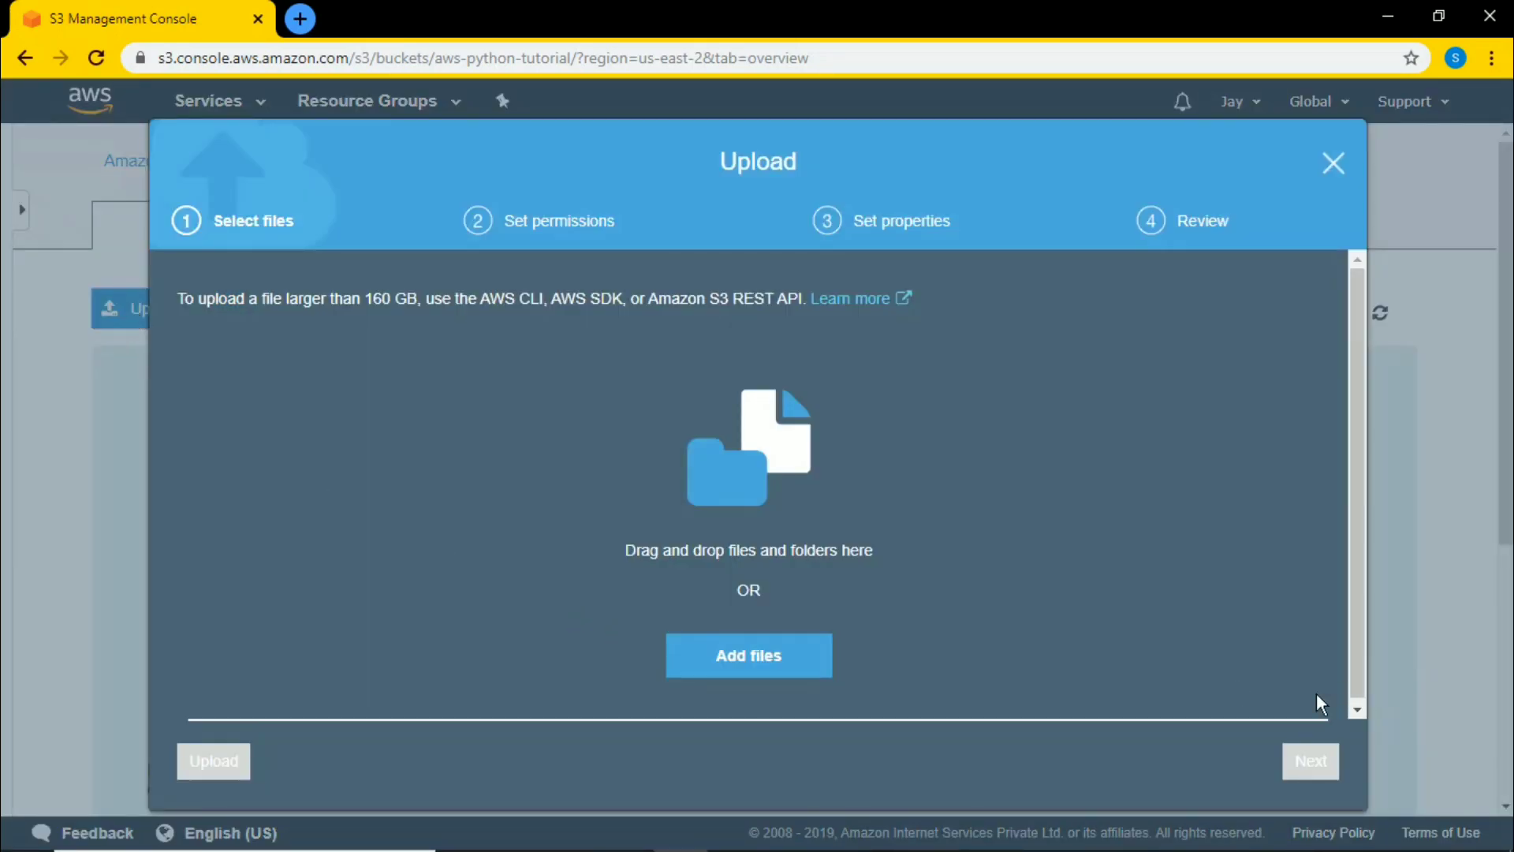
pyautogui.click(1333, 164)
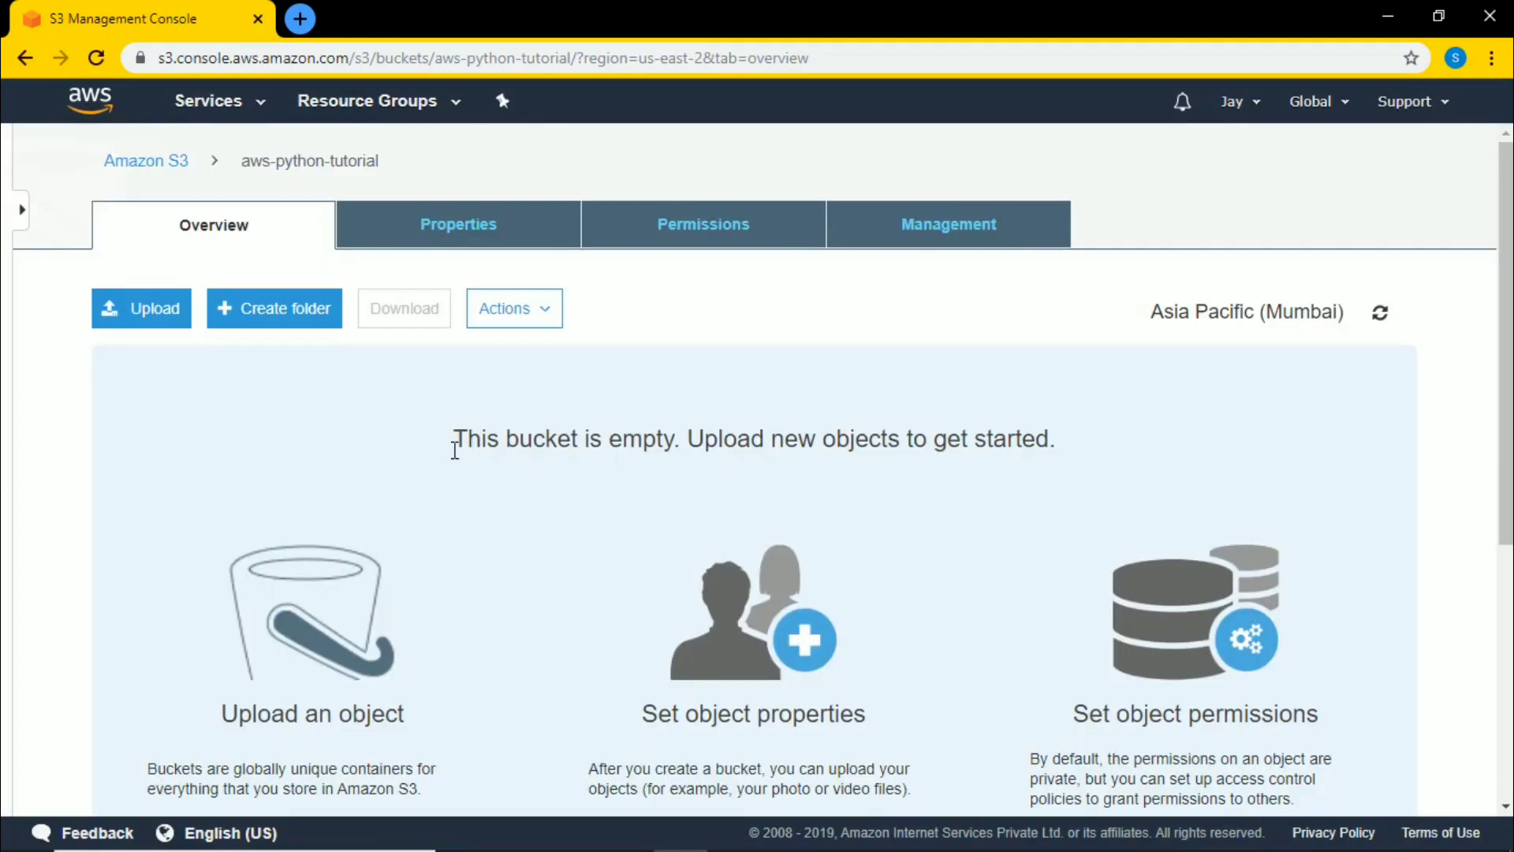
# Create a folder named Docs in the bucket with encryption None (Use bucket settings), and open the folder
pyautogui.click(252, 327)
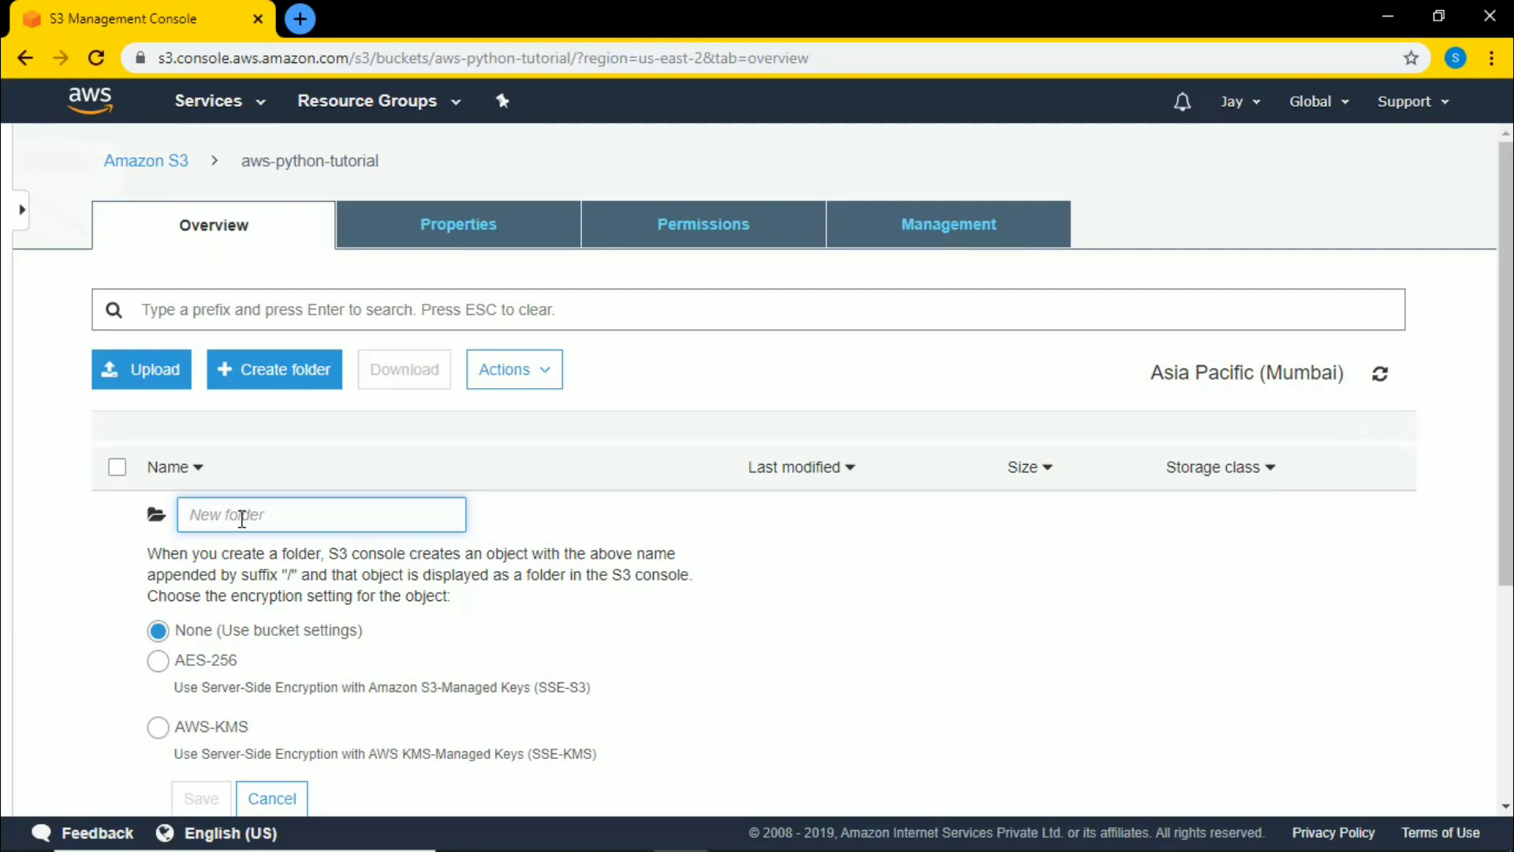
pyautogui.write('Docs')
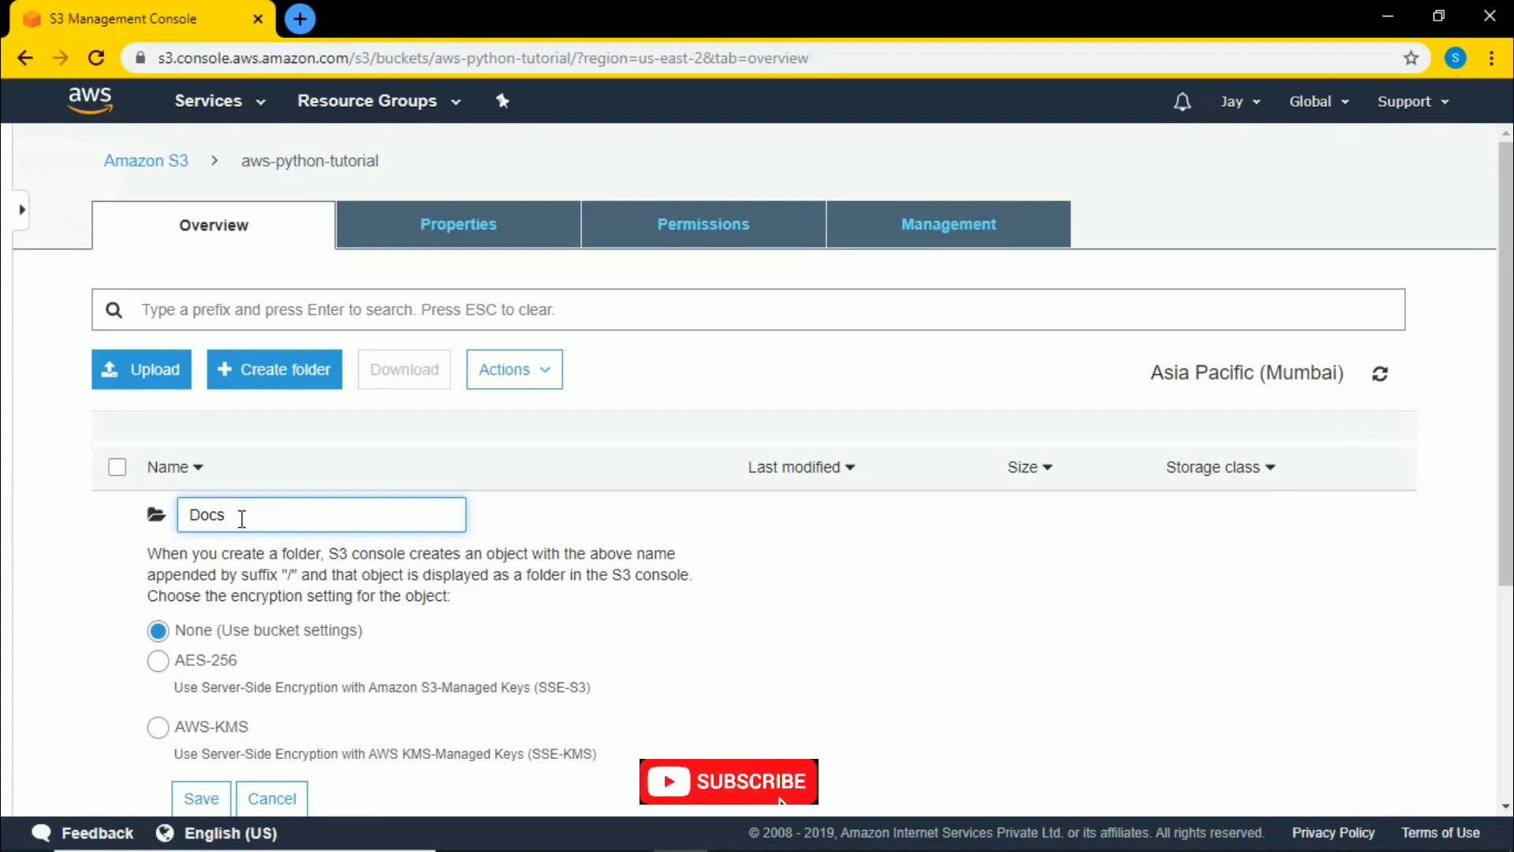
pyautogui.press('Return')
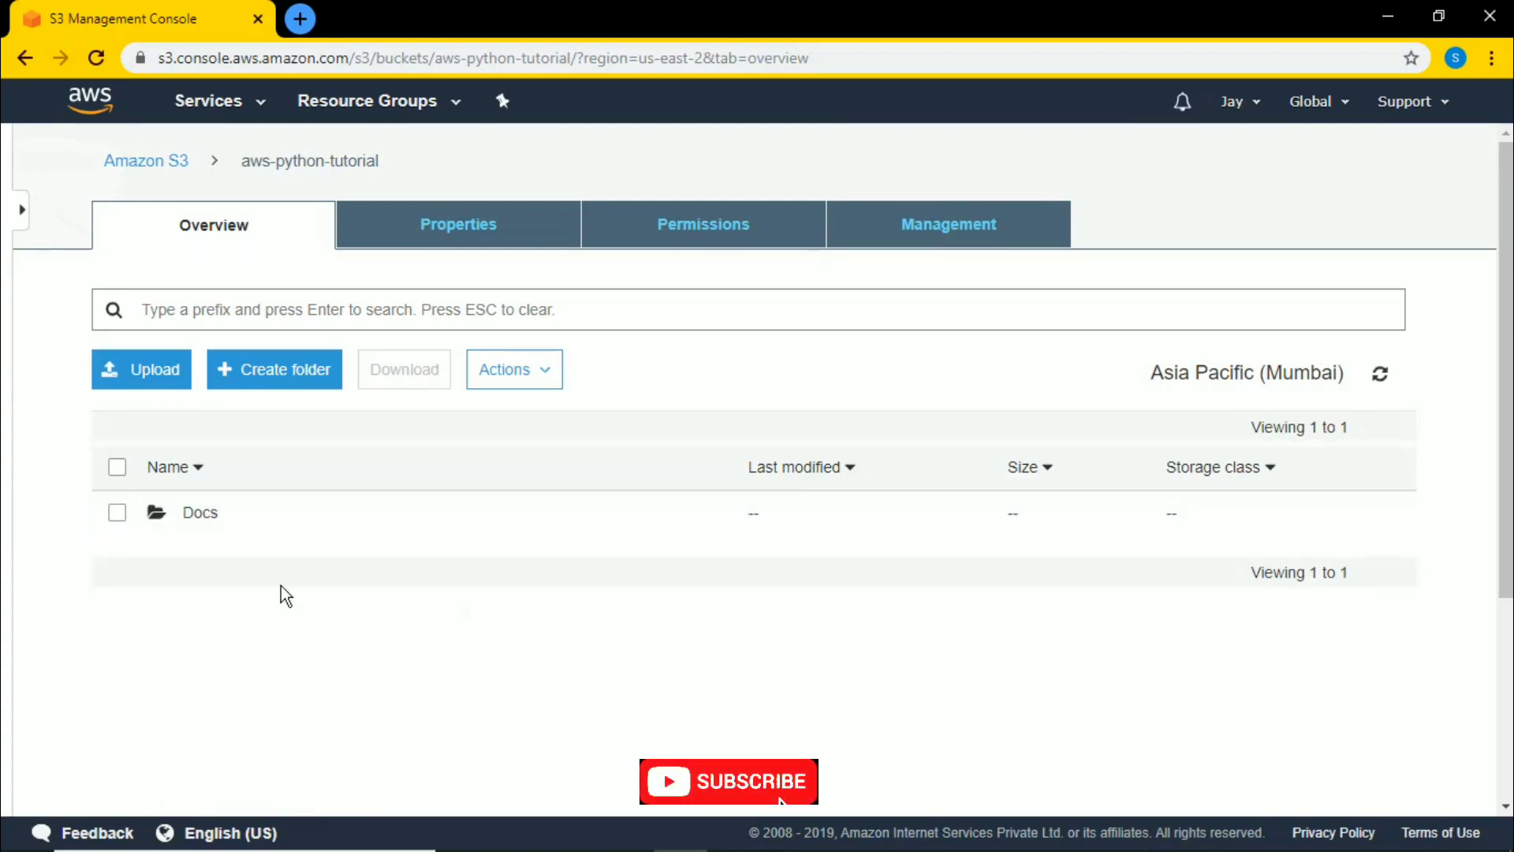
pyautogui.click(179, 516)
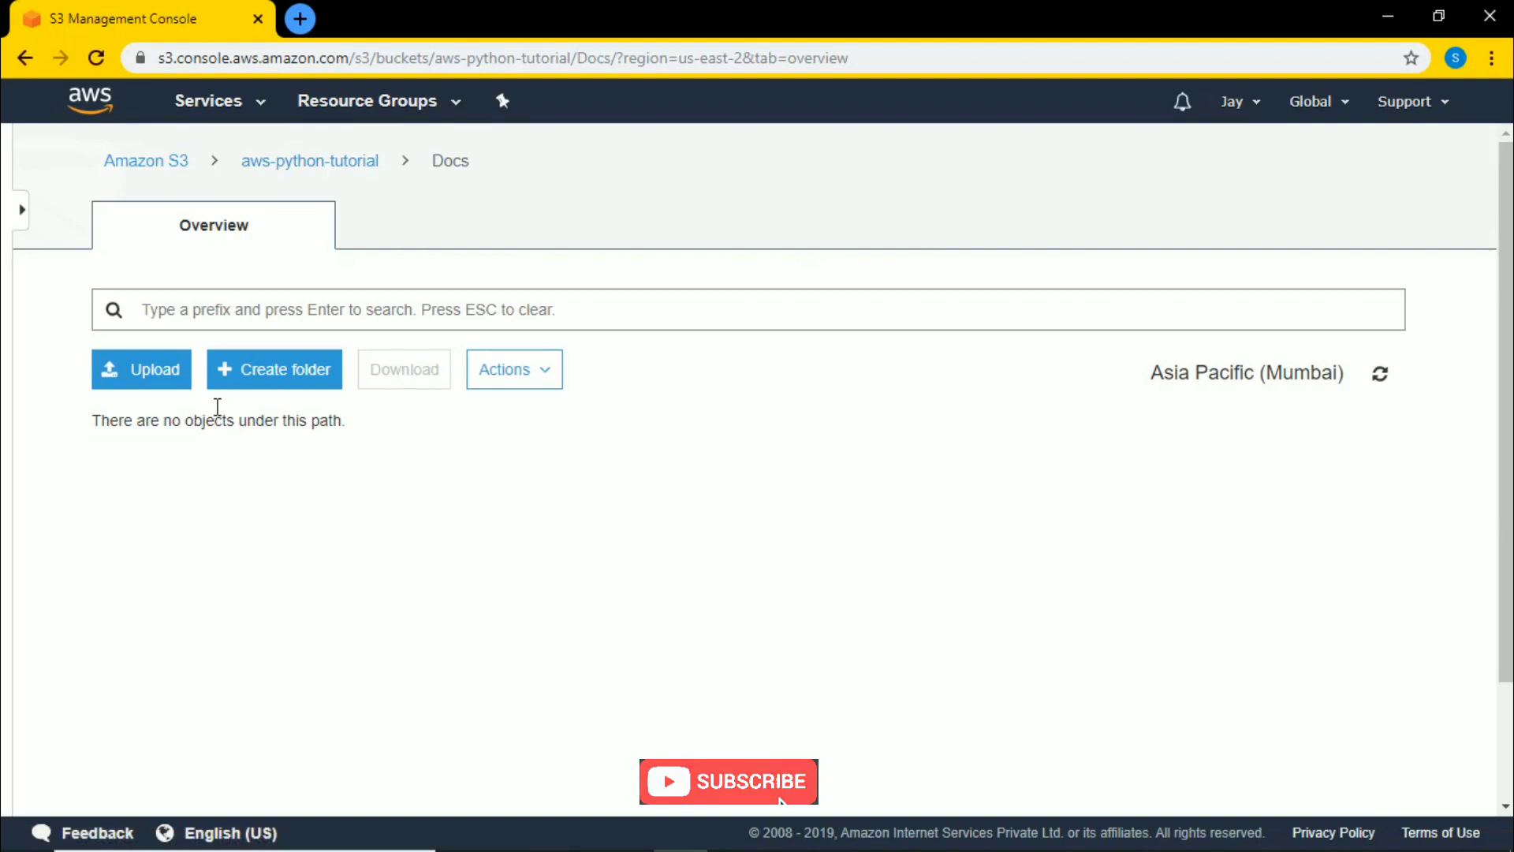
# Start an upload into the Docs folder and add the test.py file from the Desktop
pyautogui.click(167, 385)
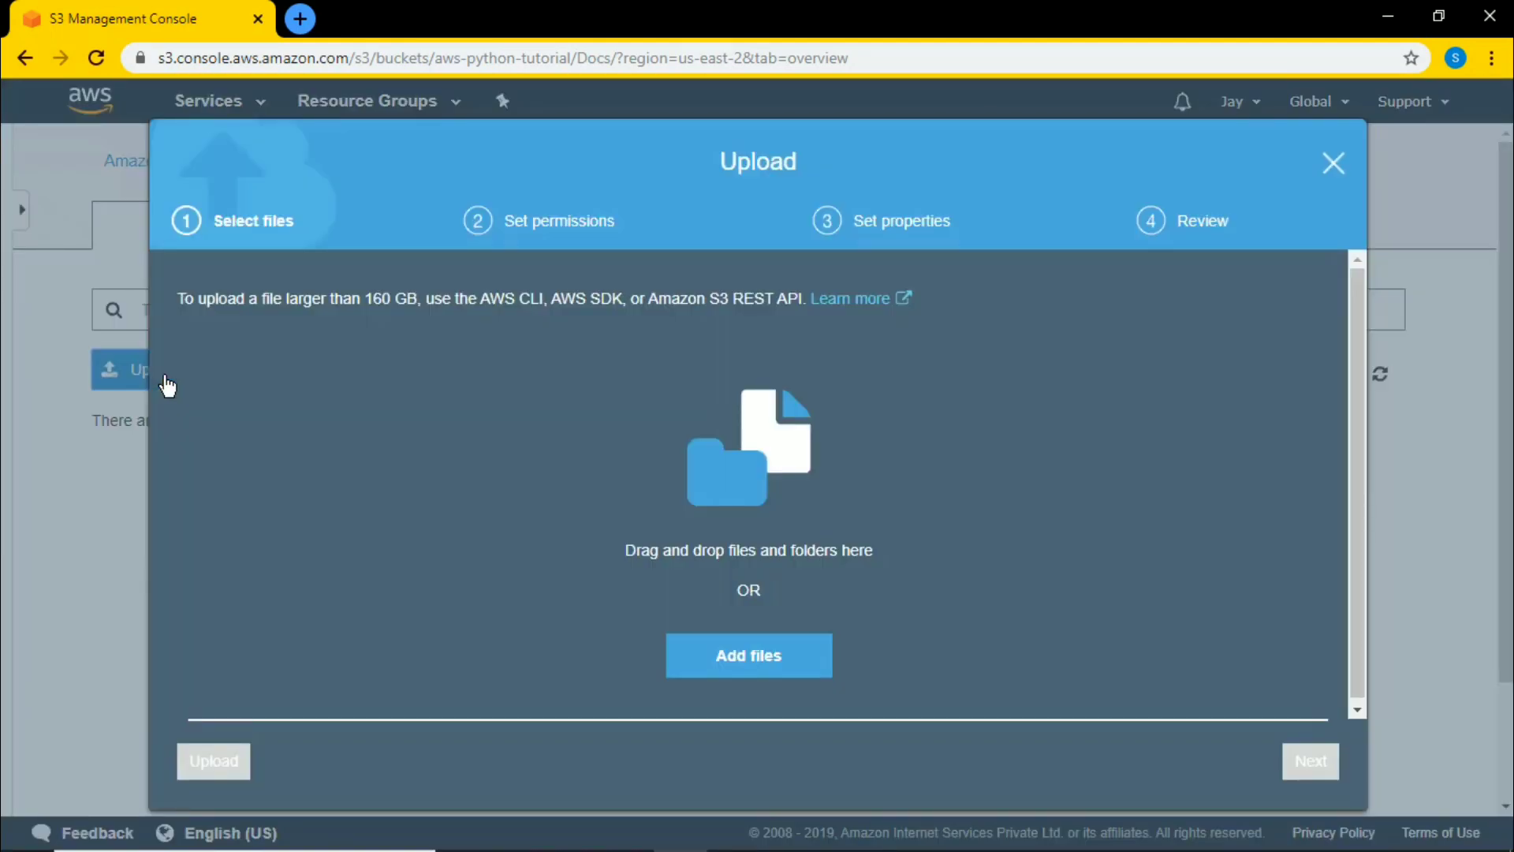
pyautogui.click(778, 664)
pyautogui.click(82, 217)
pyautogui.scroll(-4, 349, 302)
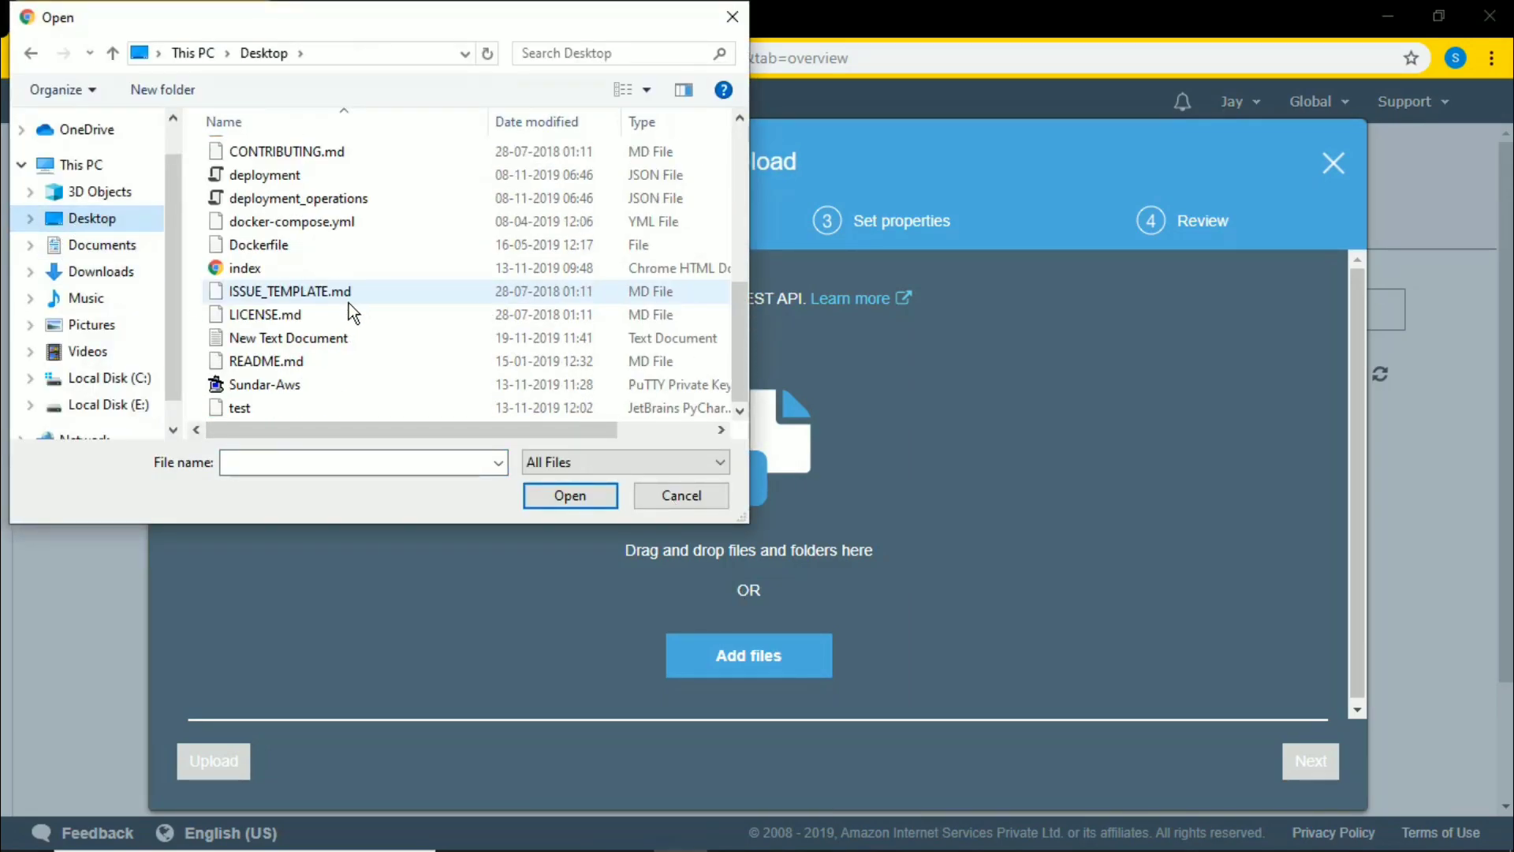
pyautogui.click(276, 406)
pyautogui.click(567, 495)
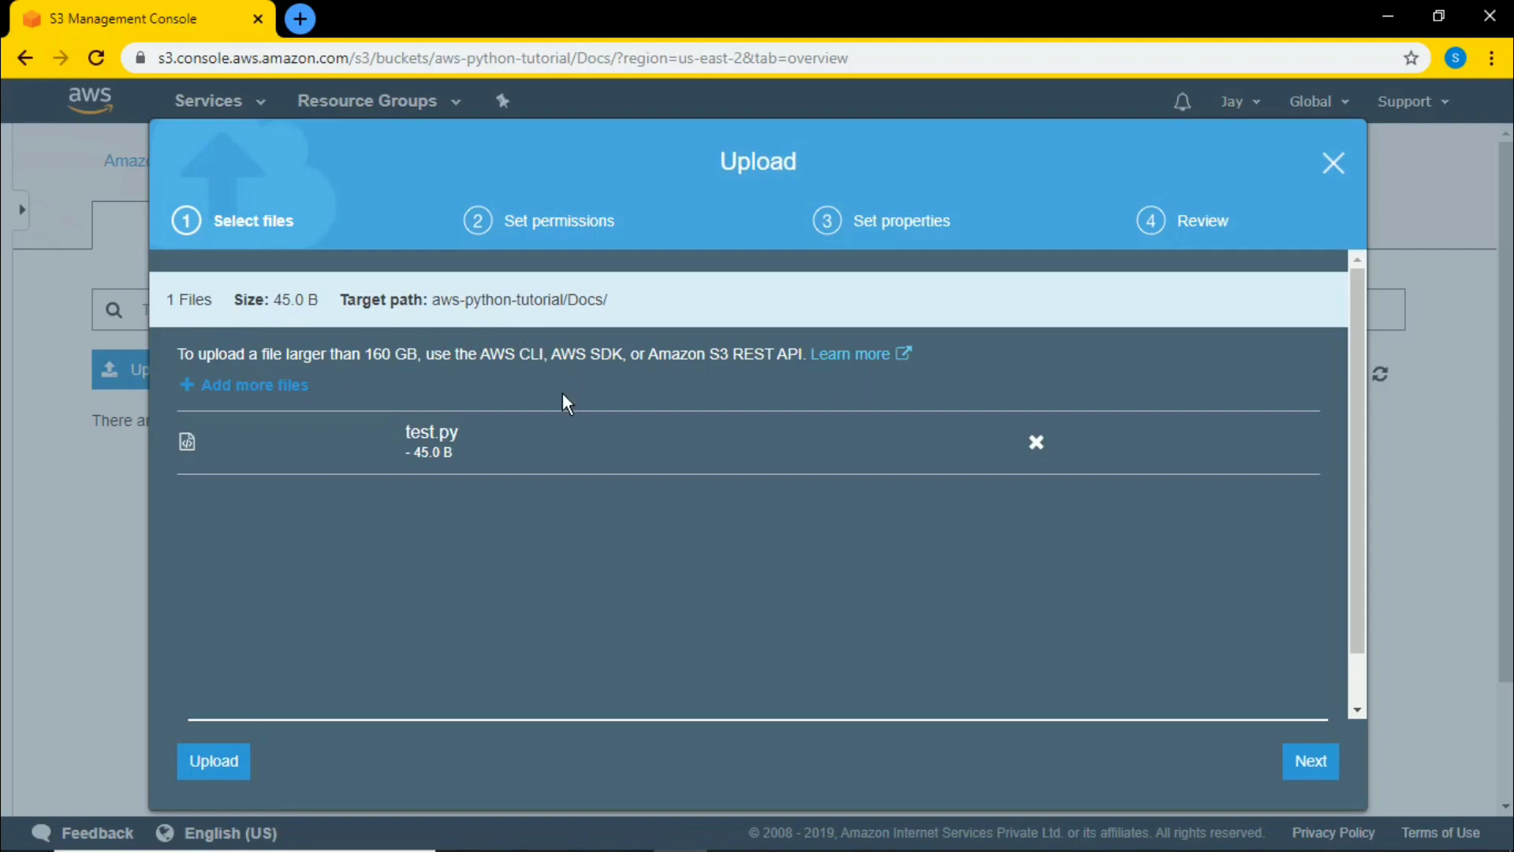
# Keep the default permissions and properties for test.py and upload it to the Docs folder
pyautogui.click(1315, 762)
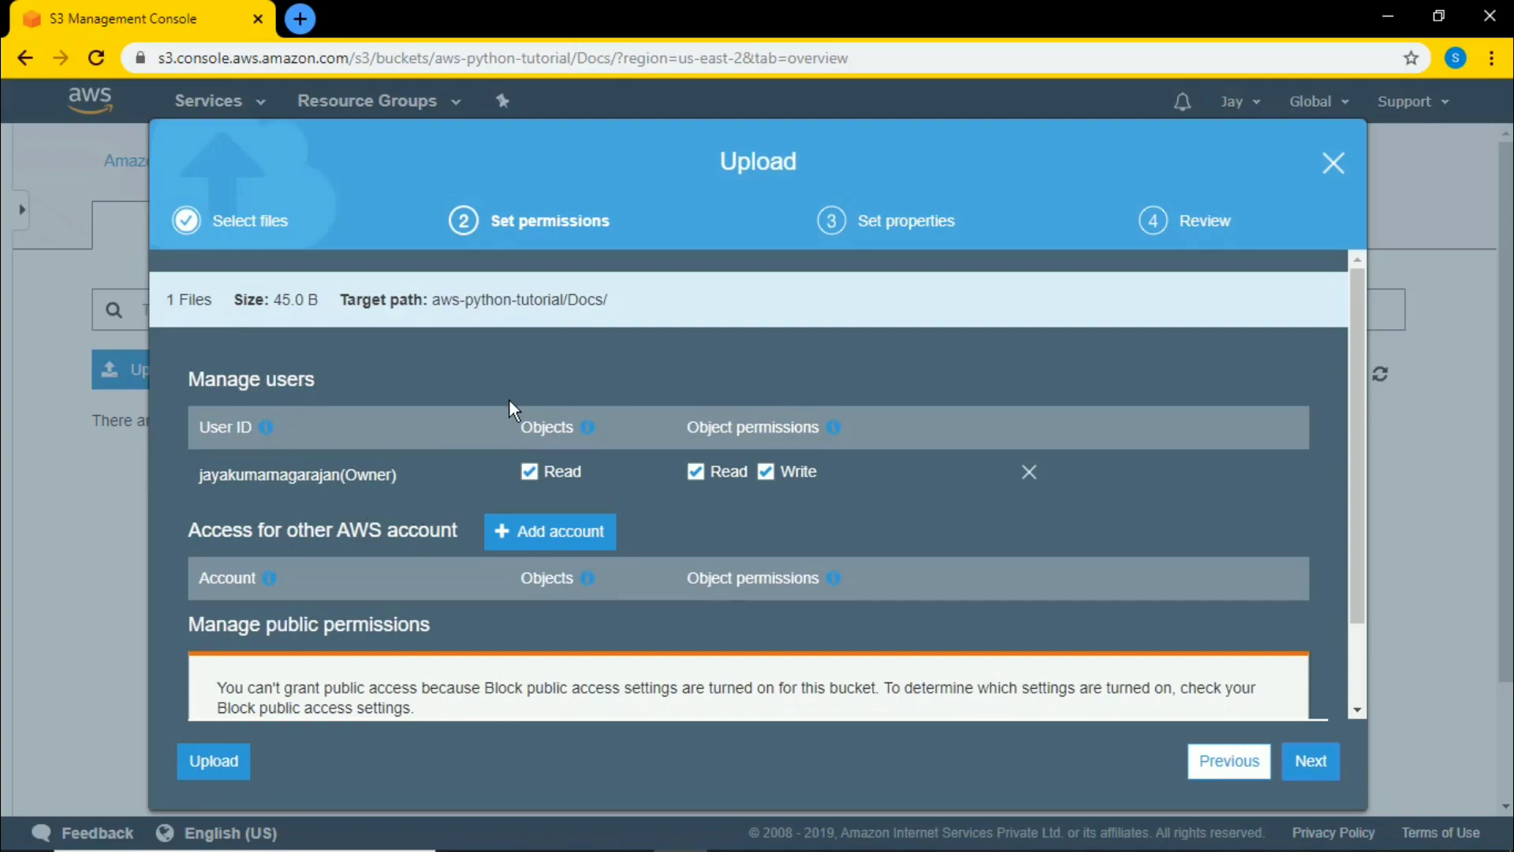
pyautogui.scroll(-2, 377, 676)
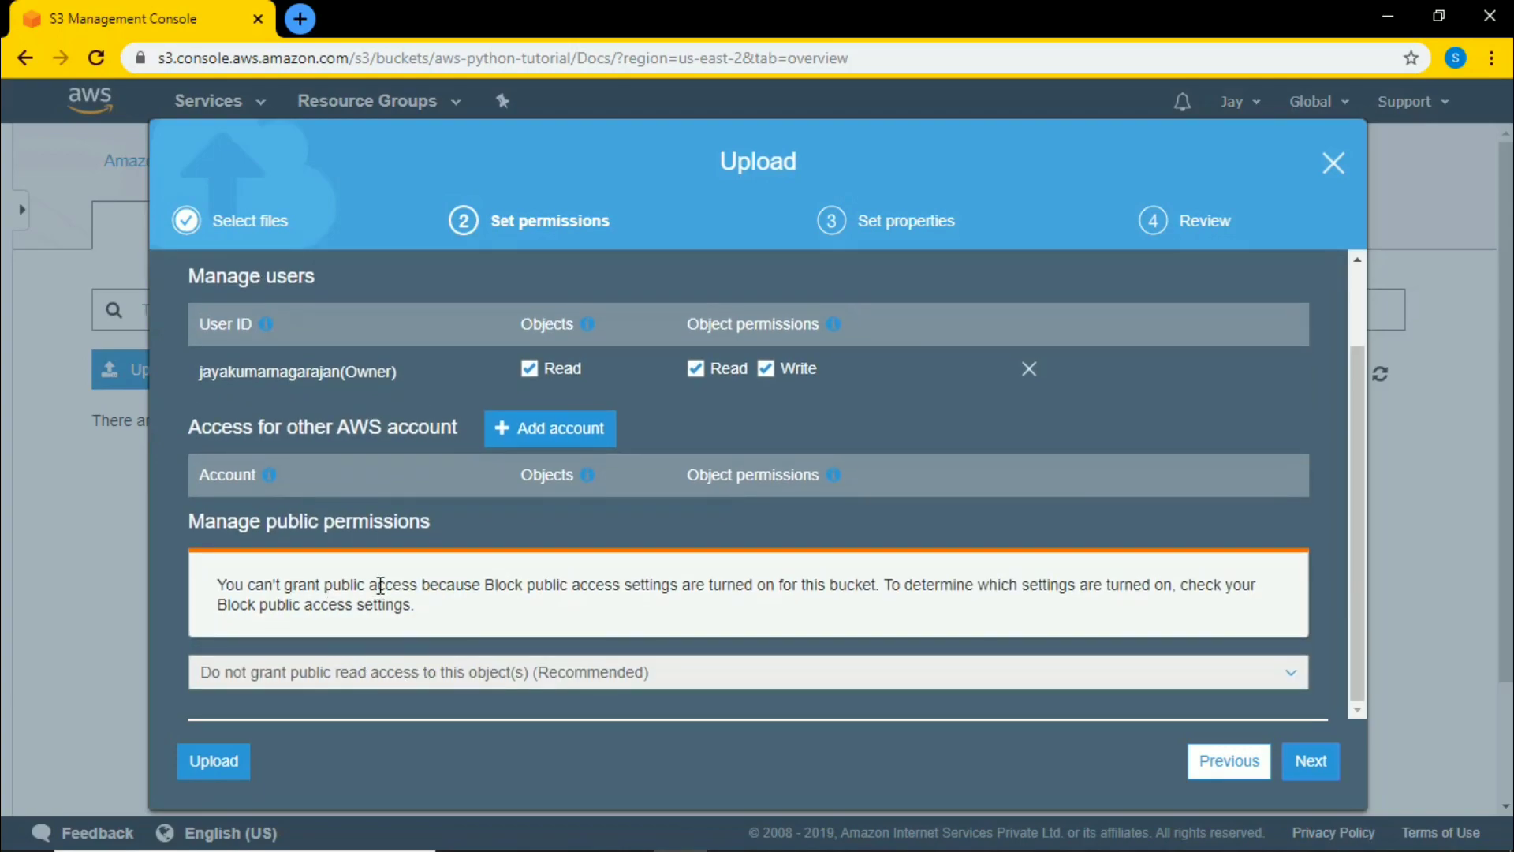
pyautogui.click(1308, 760)
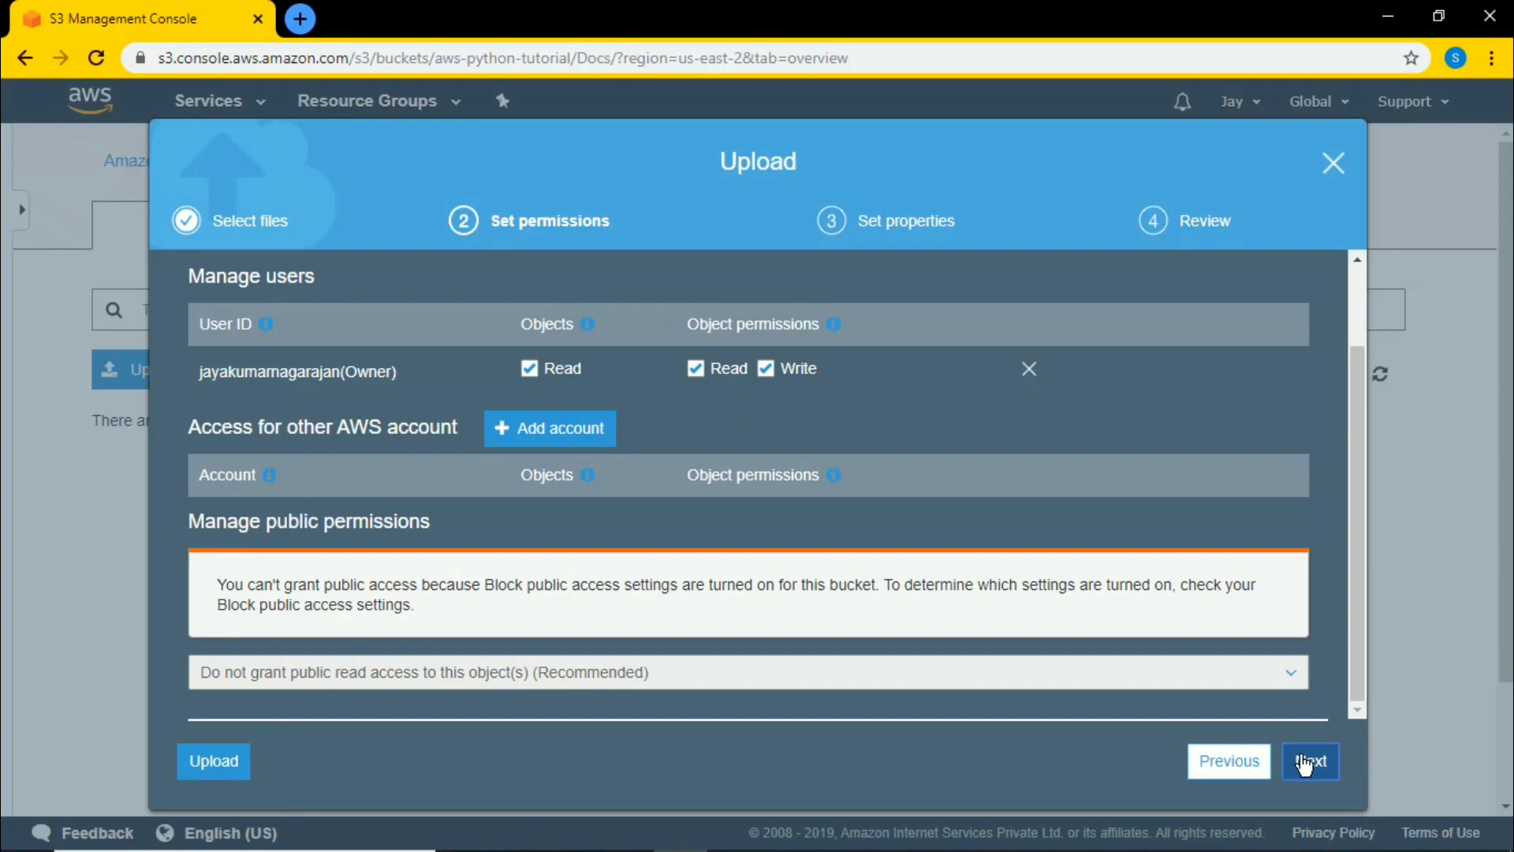
pyautogui.click(1308, 762)
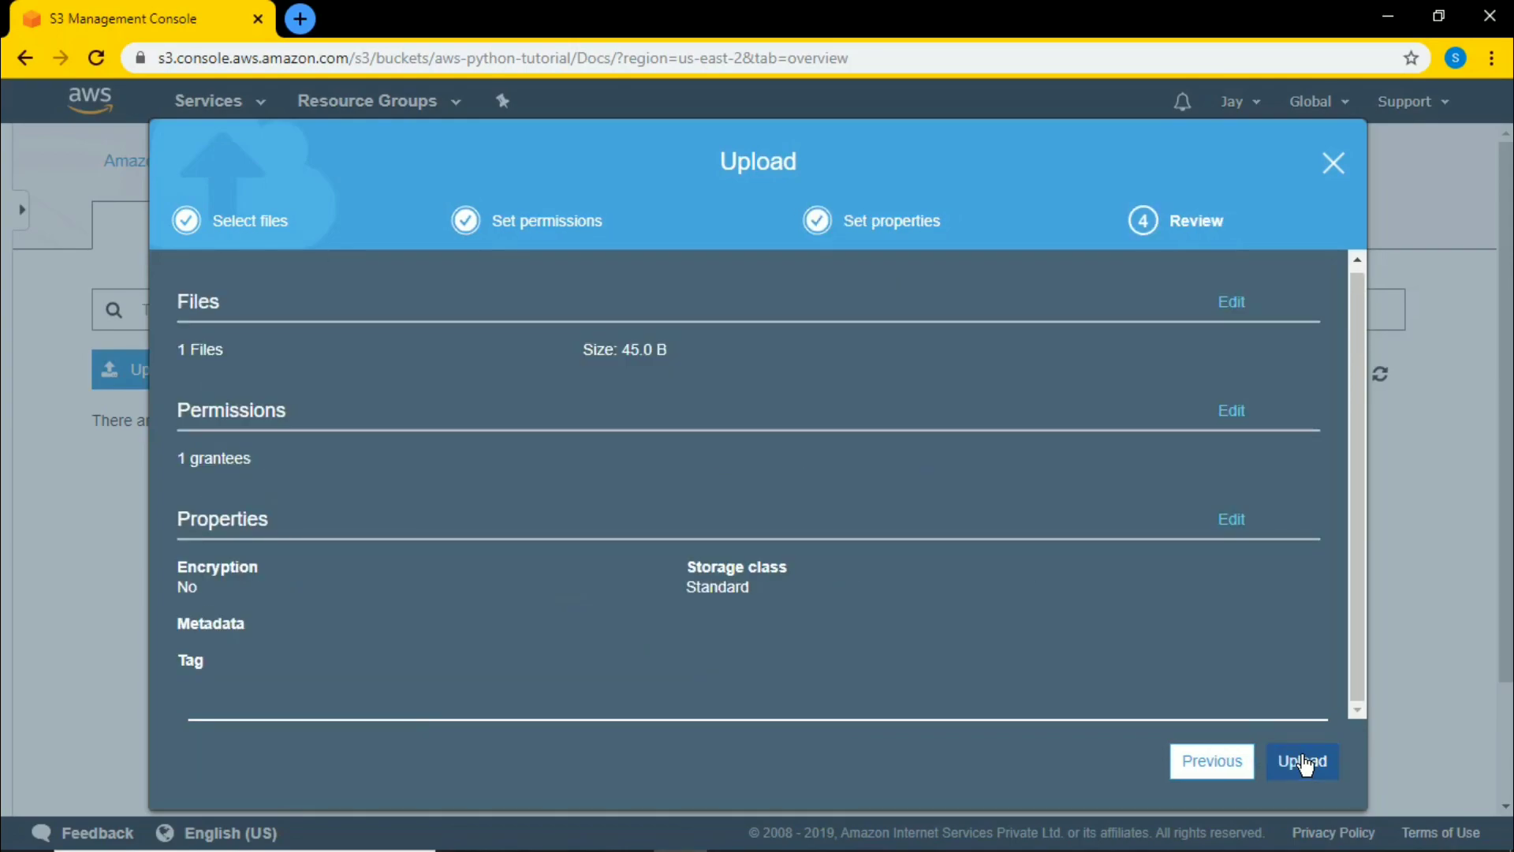
pyautogui.click(1314, 764)
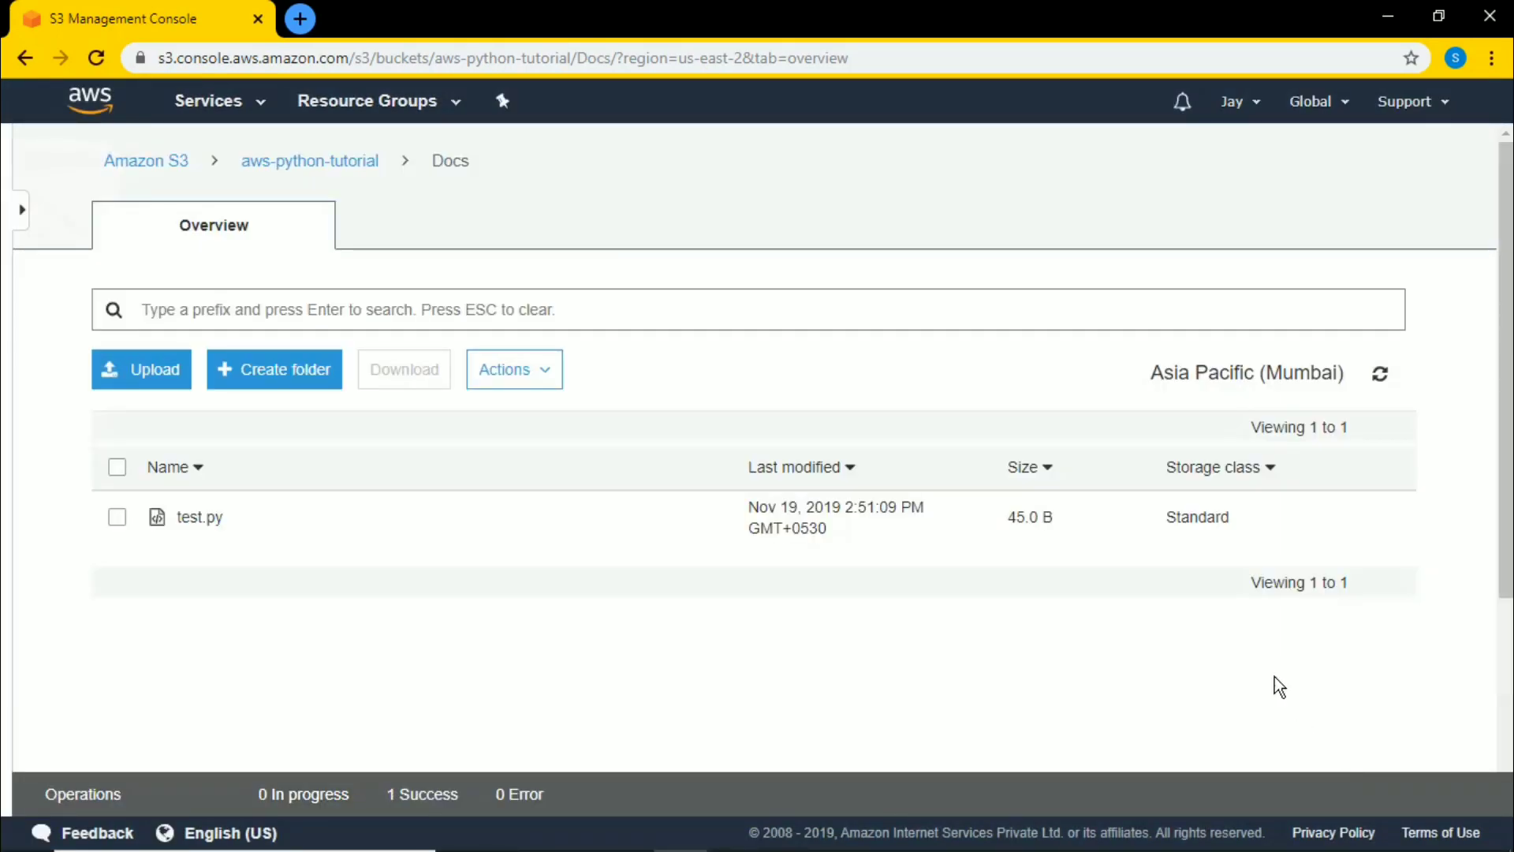
# Select test.py in the Docs folder, examine its overview, properties and permissions summary, and close the summary
pyautogui.click(210, 526)
pyautogui.click(249, 536)
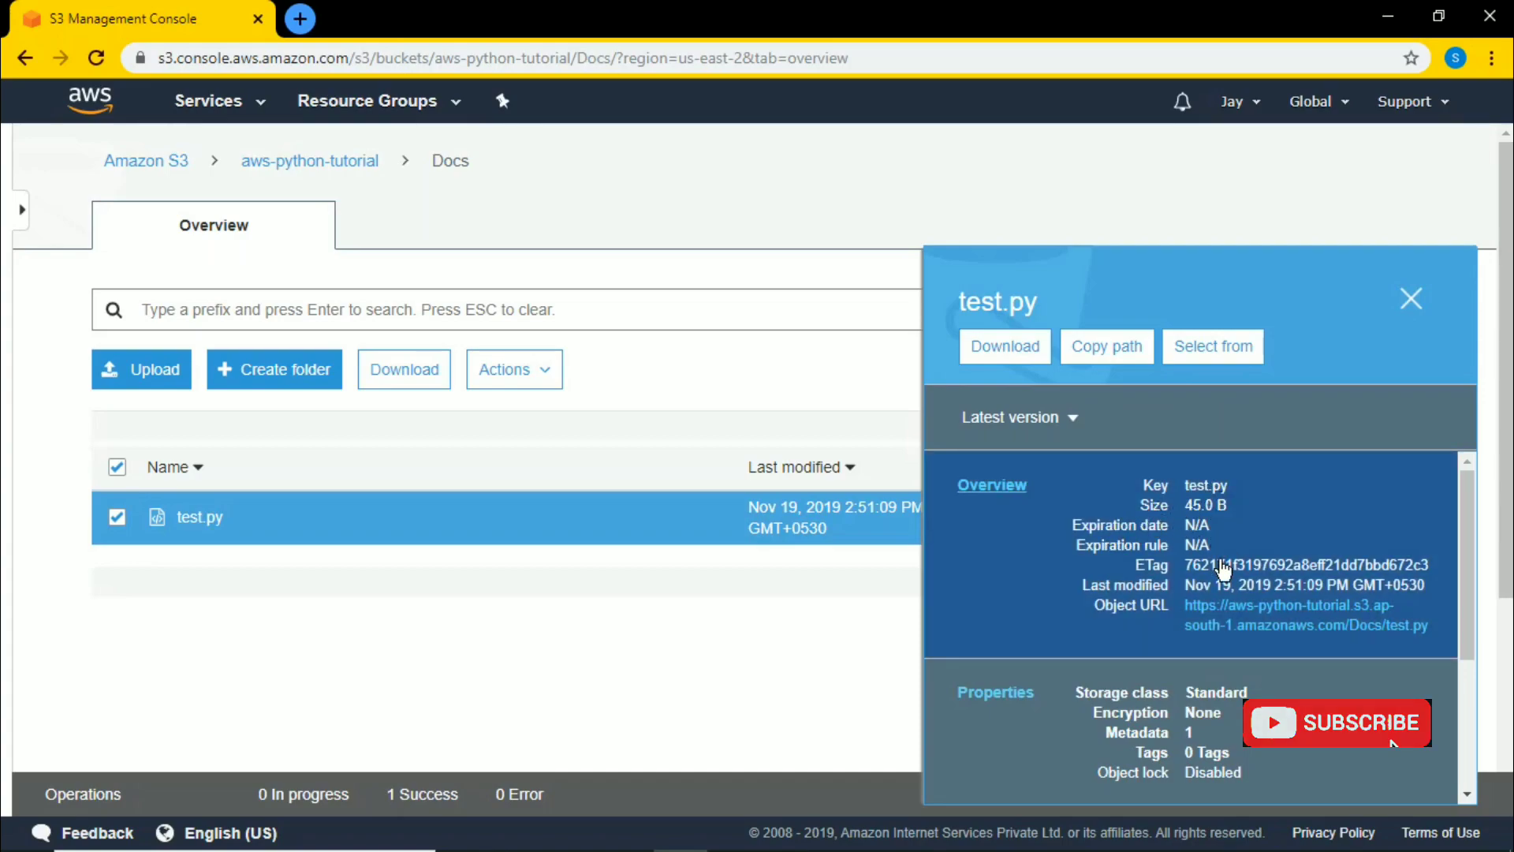
pyautogui.scroll(-1, 1229, 580)
pyautogui.scroll(-1, 1229, 593)
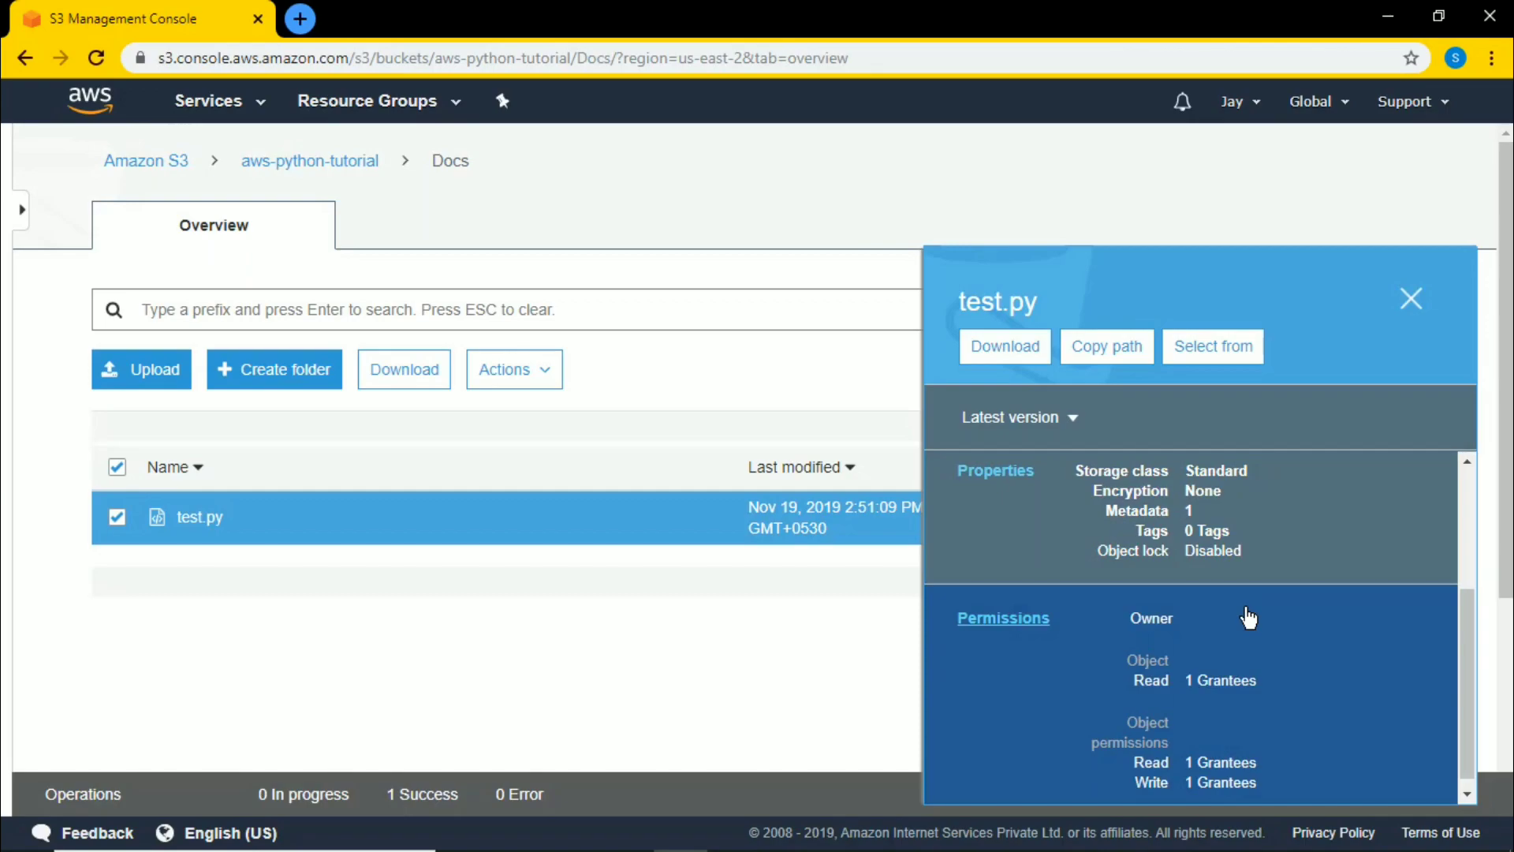
pyautogui.scroll(1, 1242, 619)
pyautogui.scroll(-1, 1215, 631)
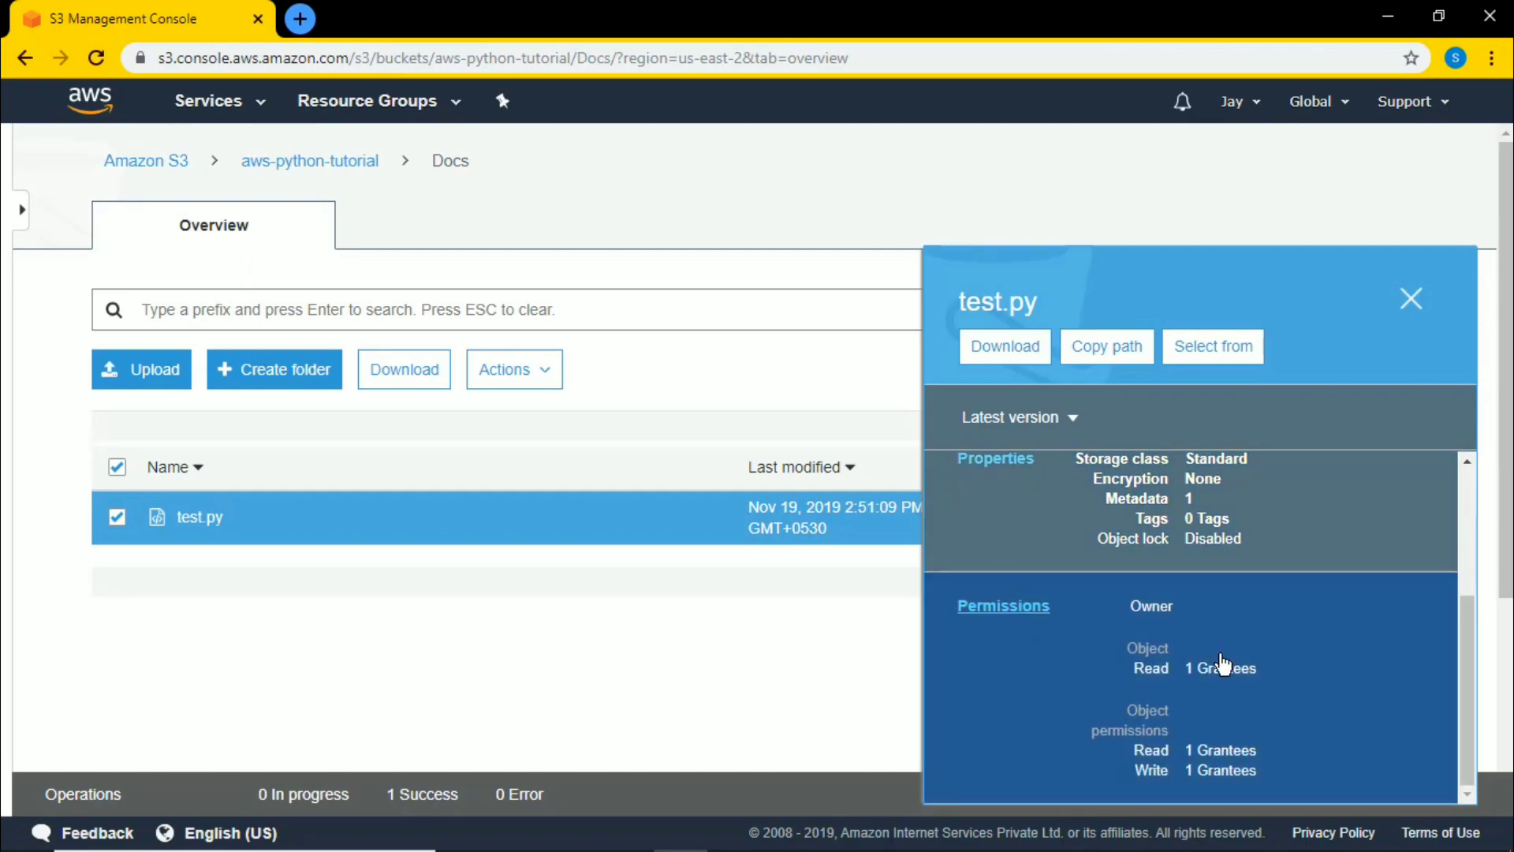
pyautogui.scroll(2, 1223, 665)
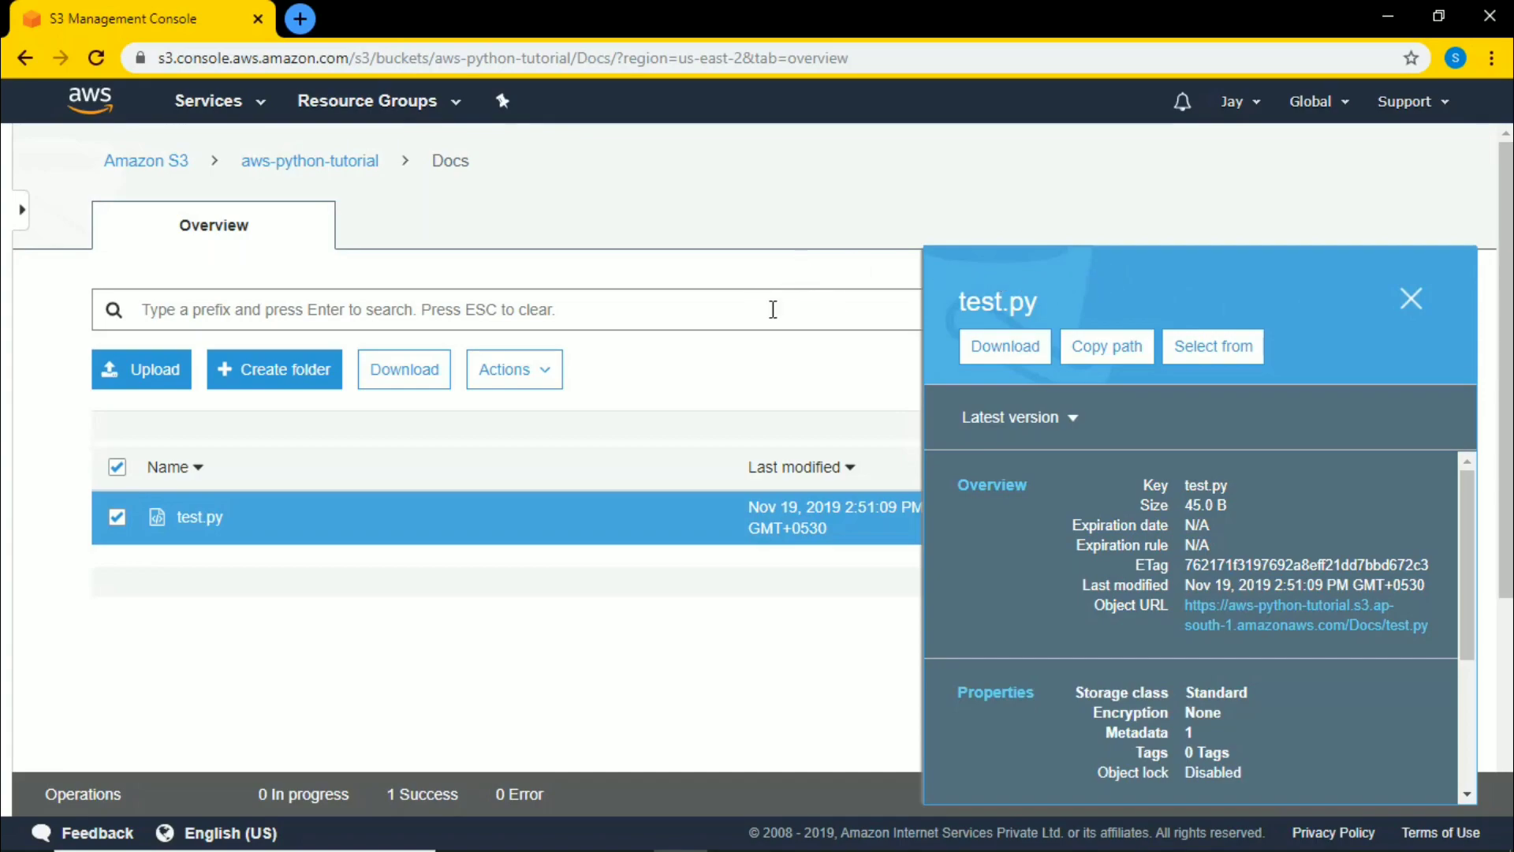
pyautogui.click(1411, 300)
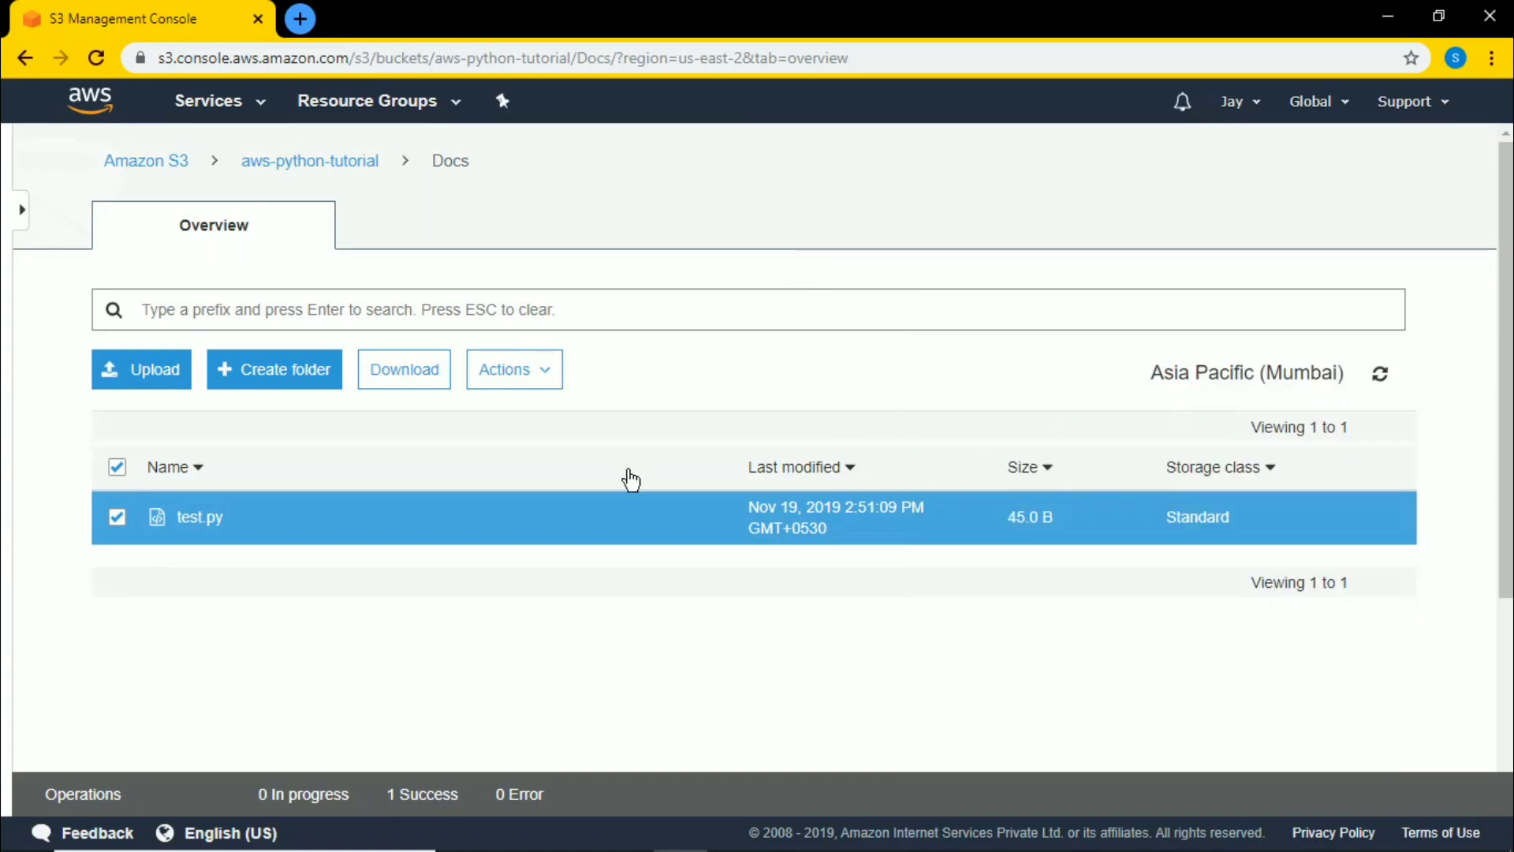
# Download test.py from its object summary, and copy the file's path to the clipboard
pyautogui.scroll(-1, 510, 592)
pyautogui.scroll(-3, 481, 576)
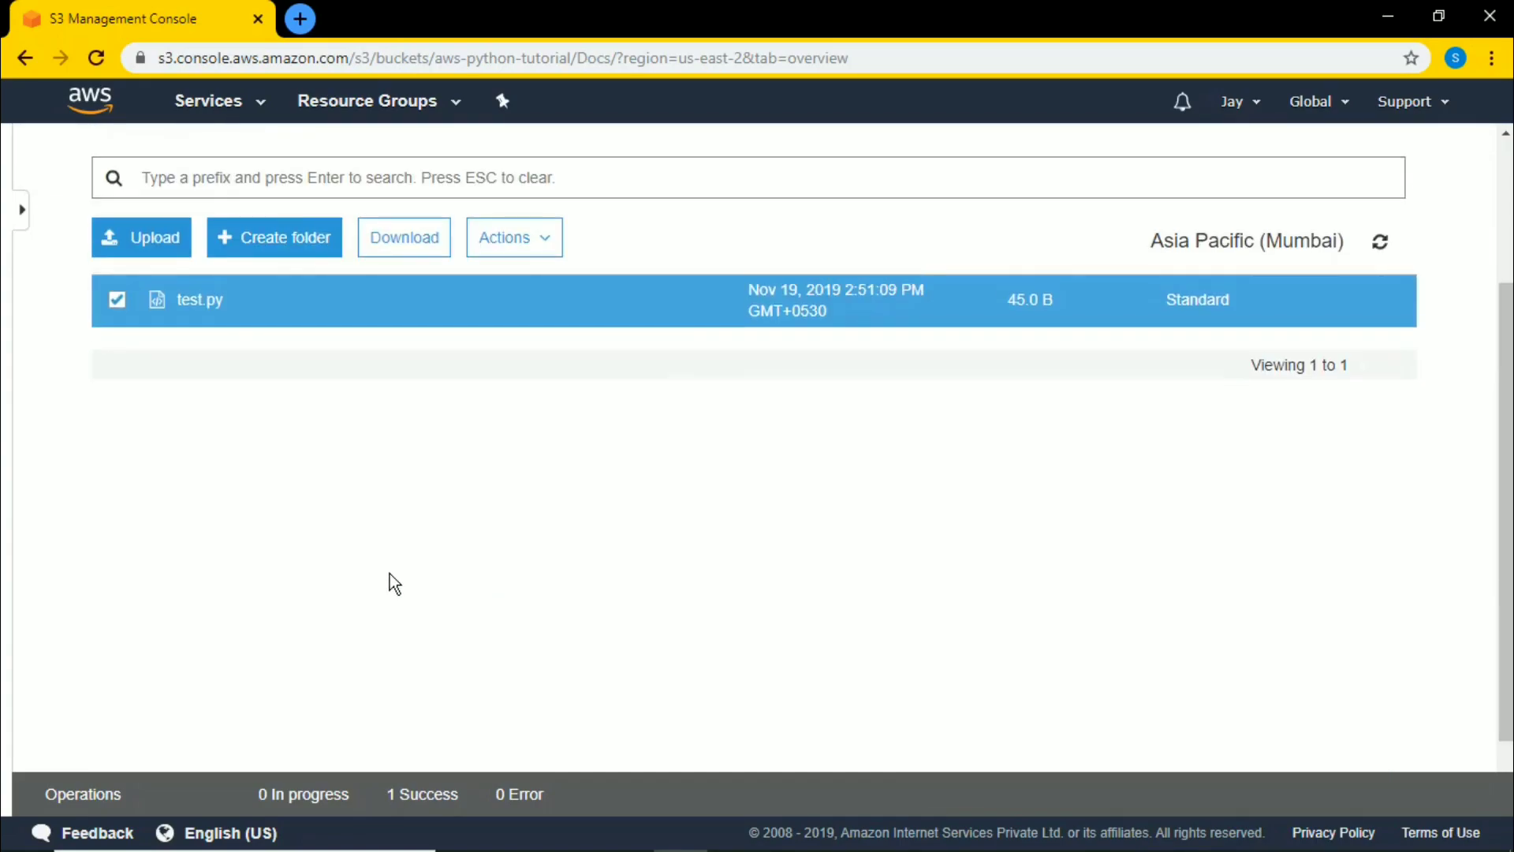
pyautogui.scroll(3, 392, 581)
pyautogui.click(246, 517)
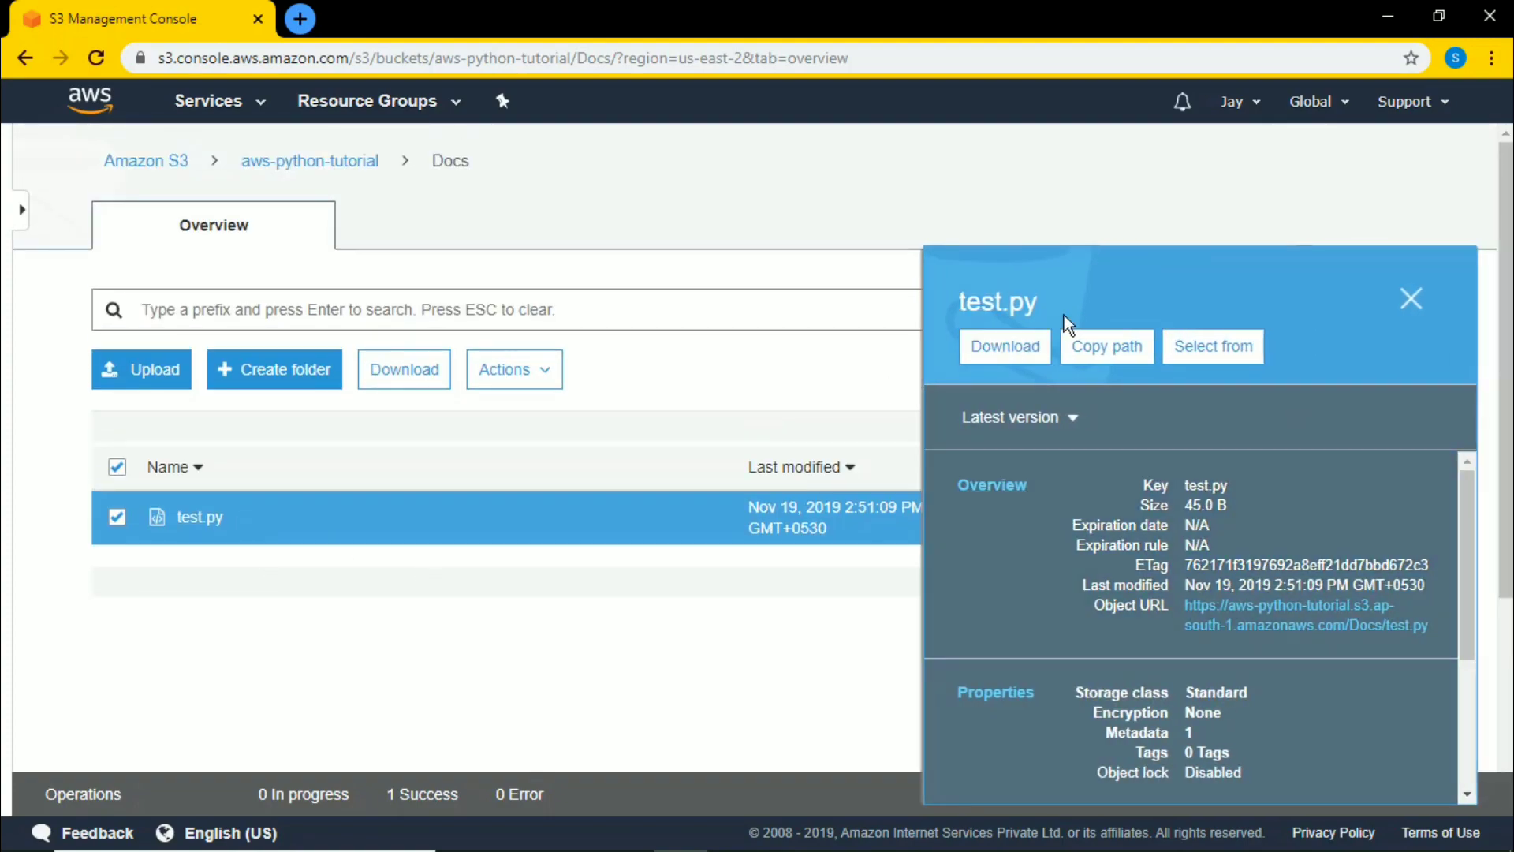
pyautogui.click(1006, 351)
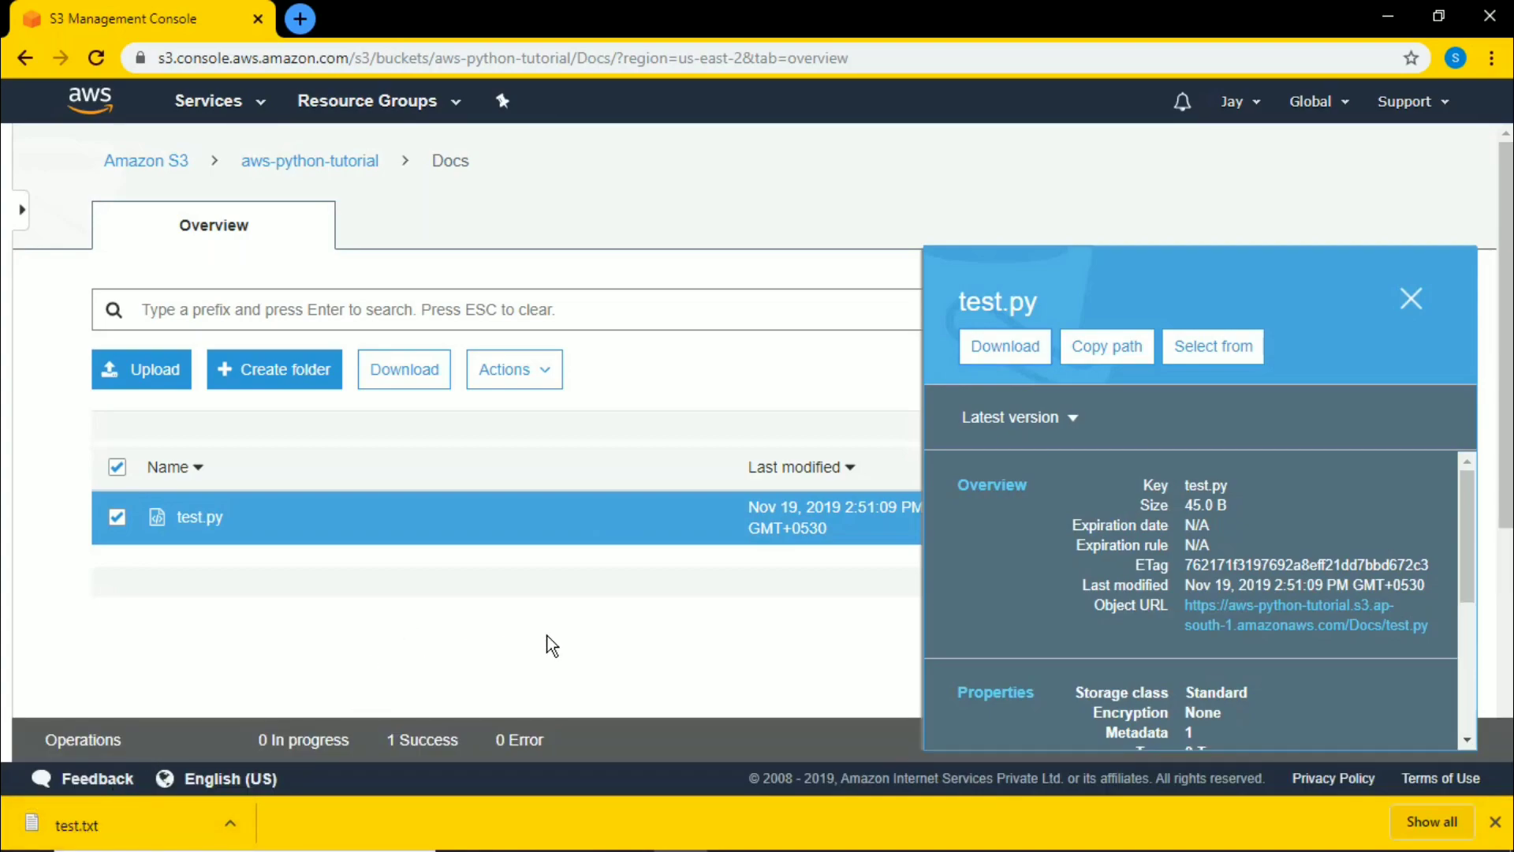
pyautogui.click(1495, 822)
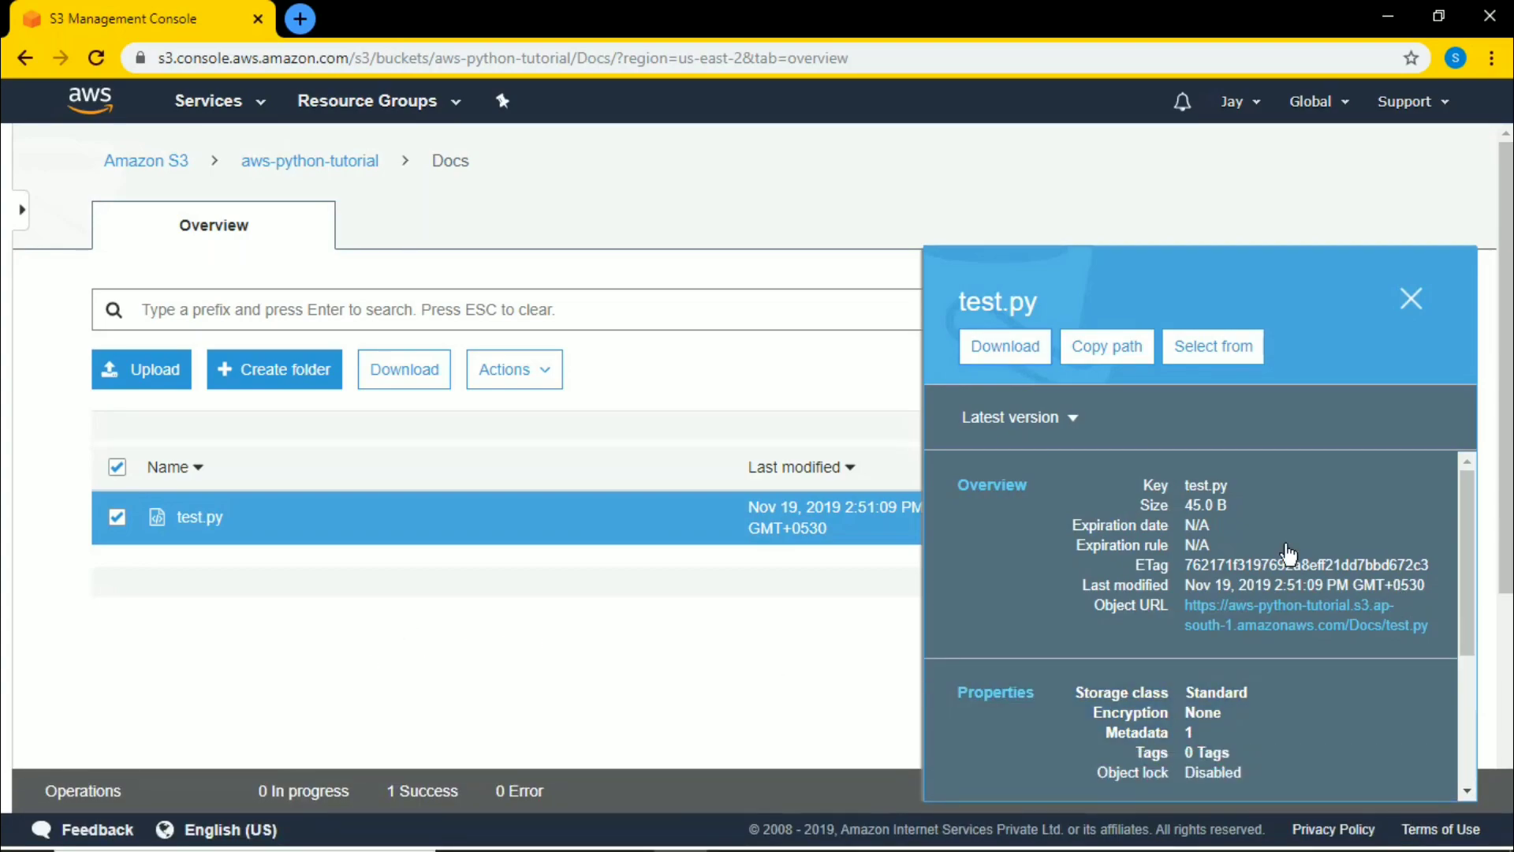
pyautogui.click(1115, 356)
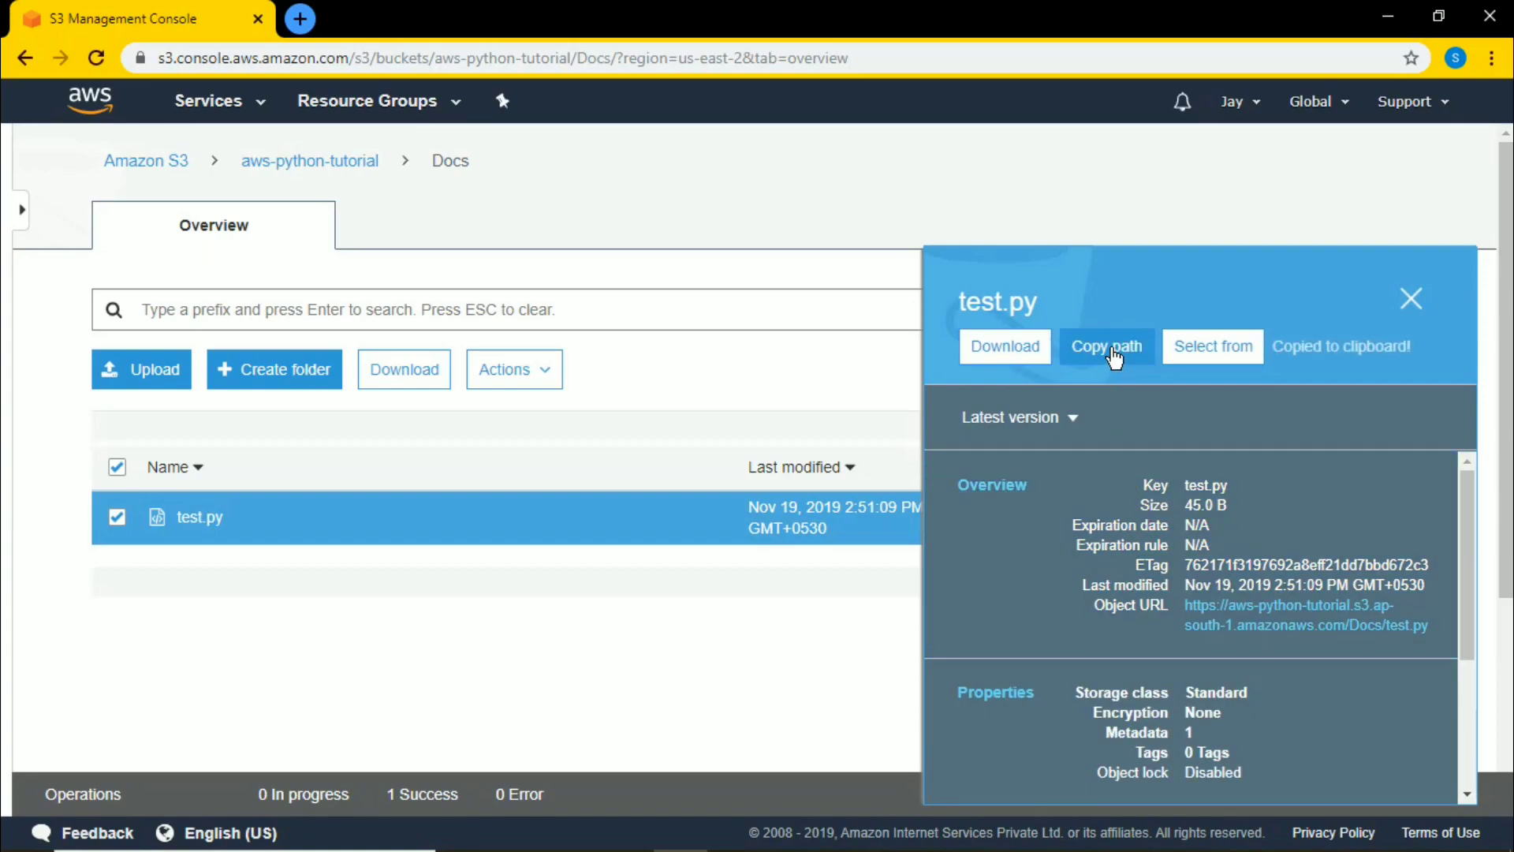
# Open the S3 Select page for test.py and examine its file format, delimiter, compression and preview options
pyautogui.click(1215, 347)
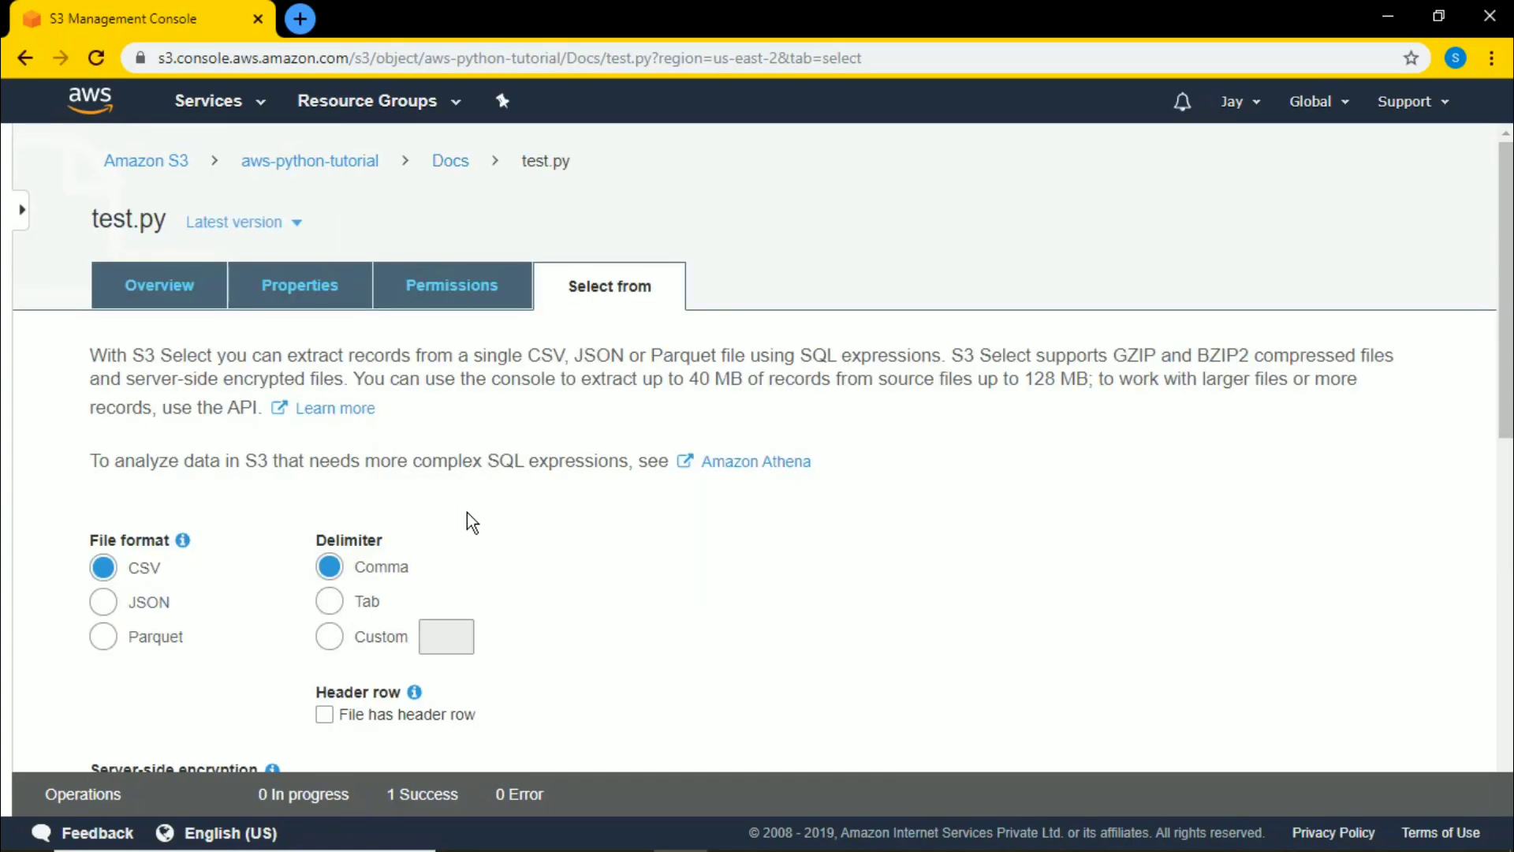
pyautogui.scroll(-2, 467, 513)
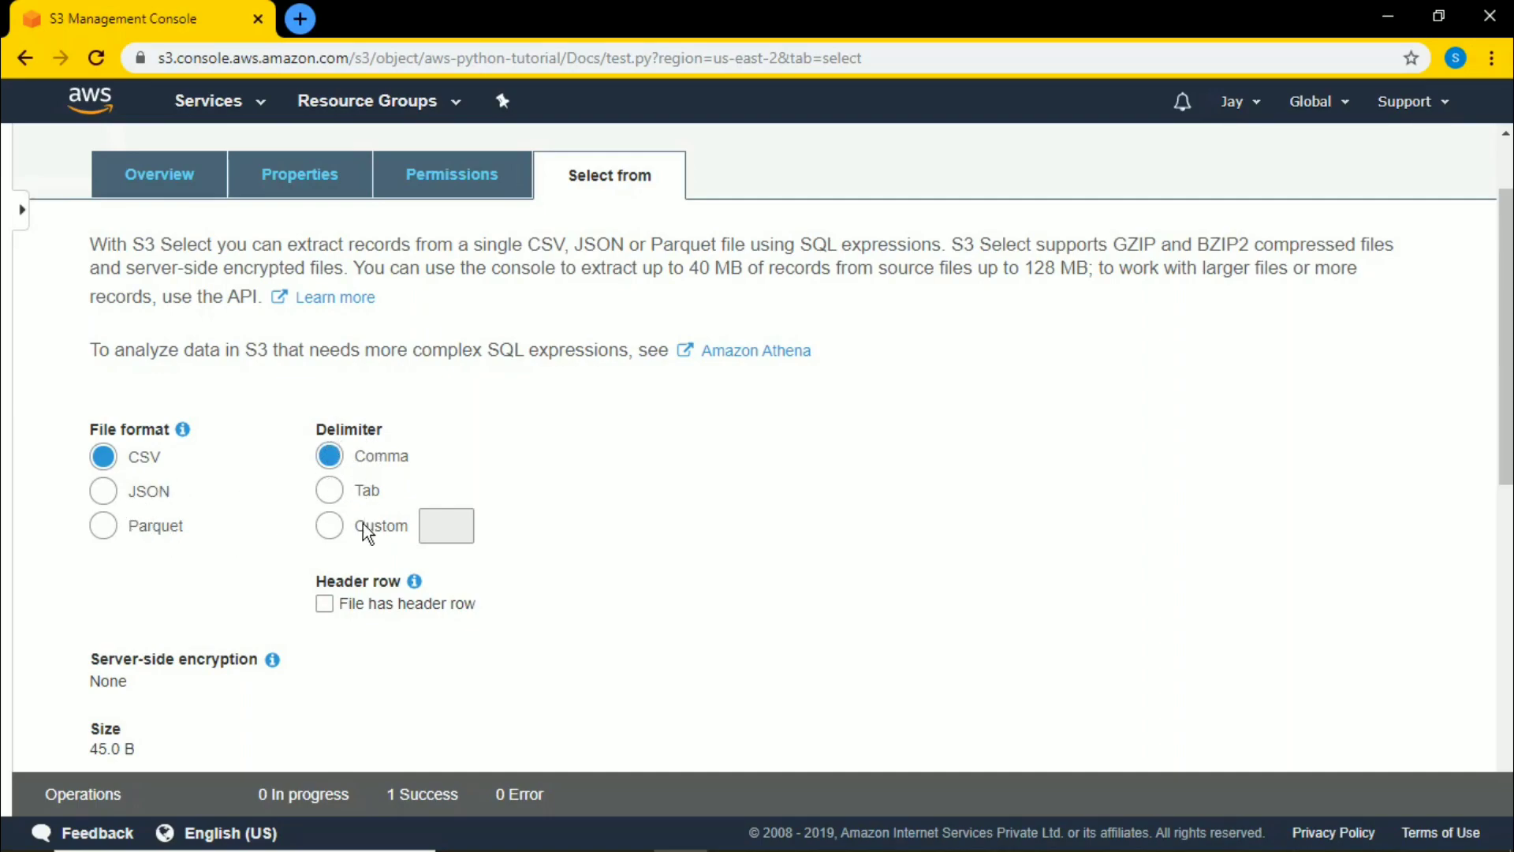
pyautogui.scroll(-4, 236, 655)
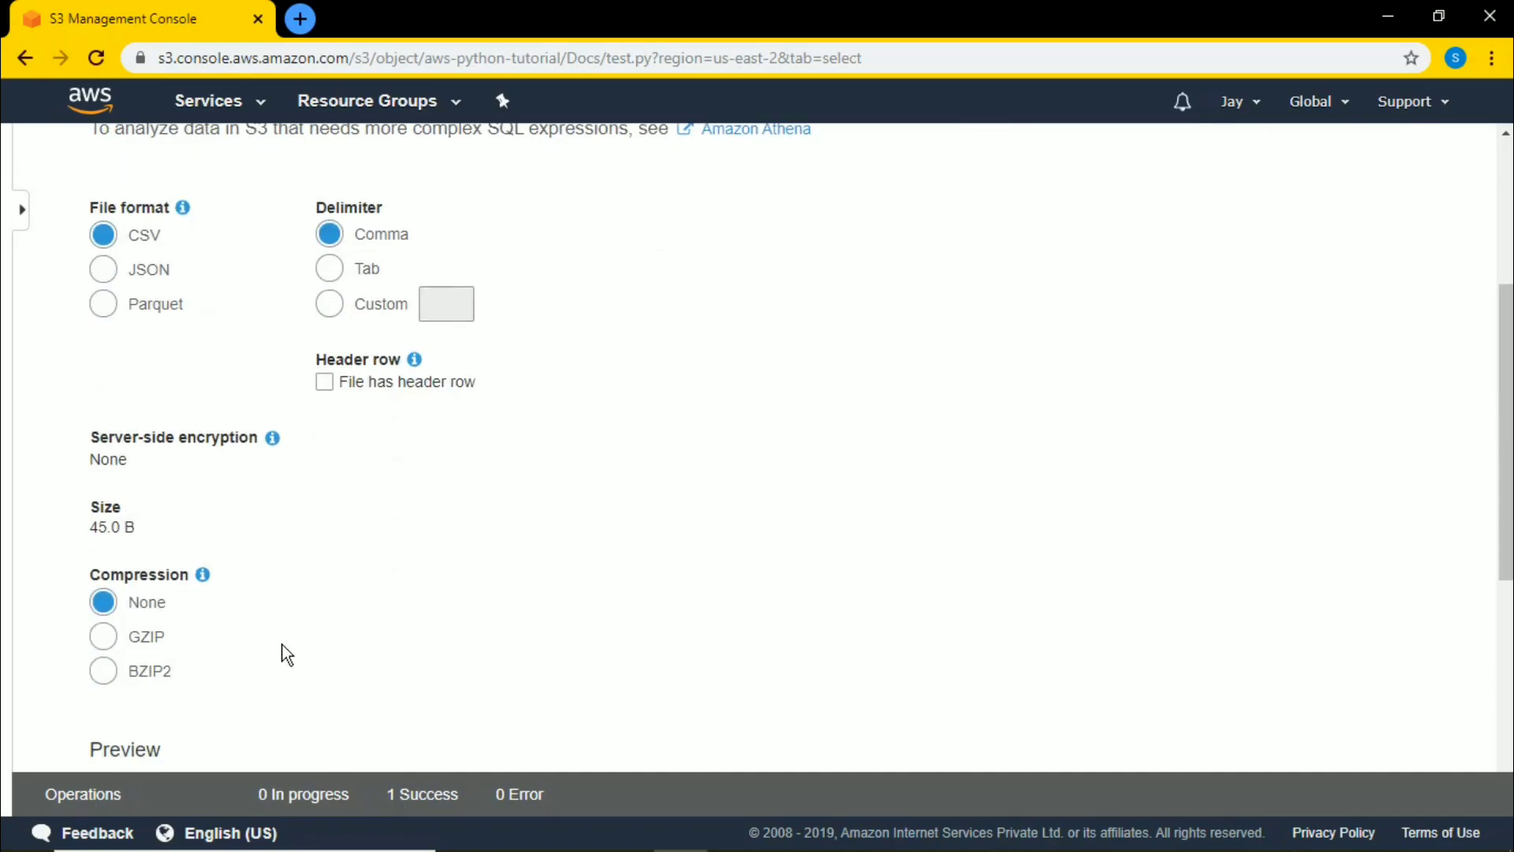
pyautogui.scroll(-5, 307, 576)
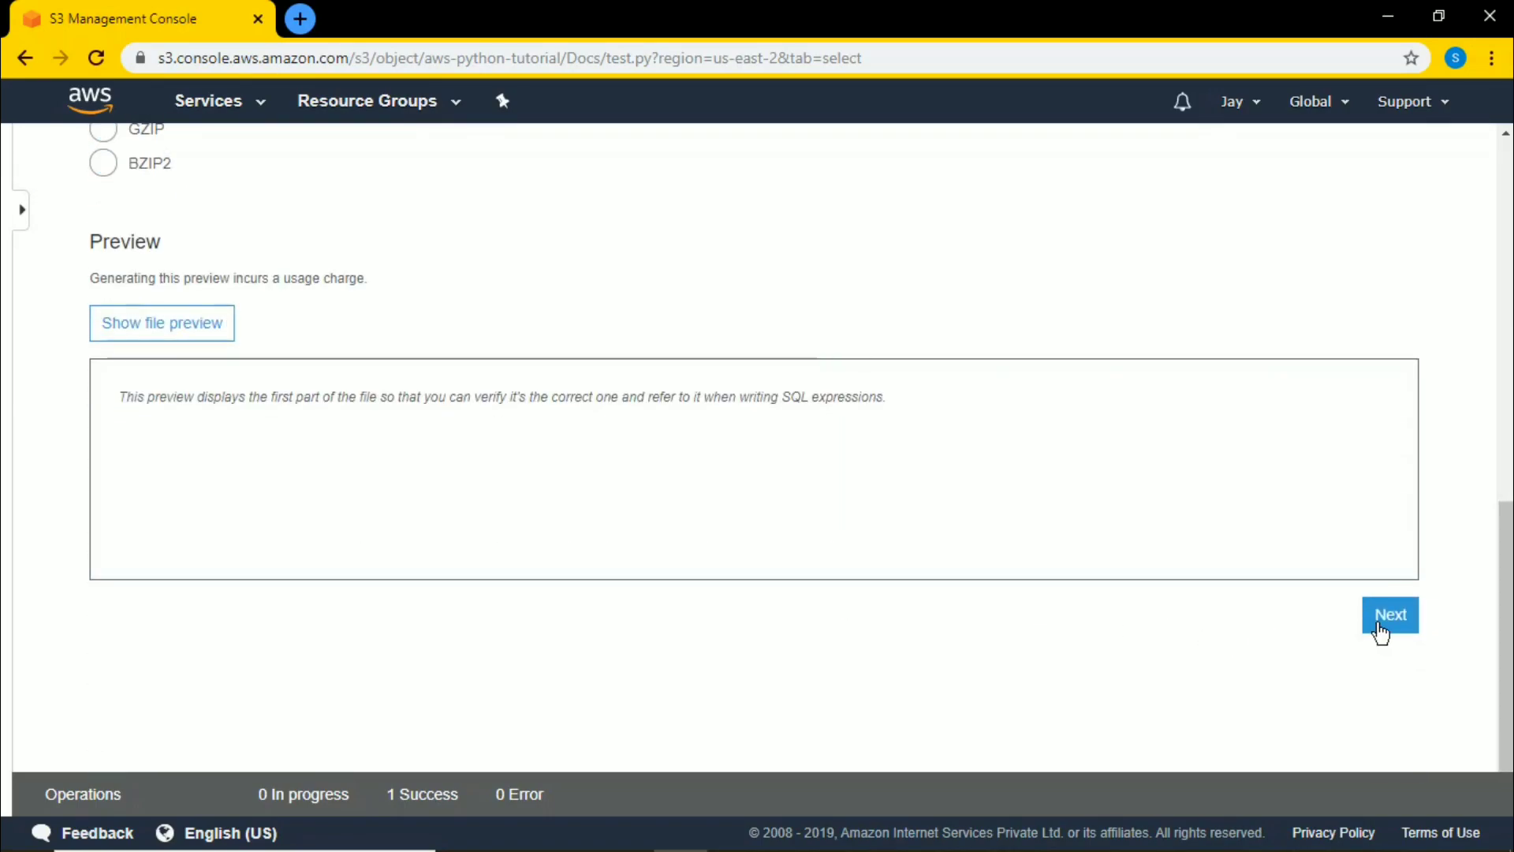
pyautogui.scroll(10, 768, 415)
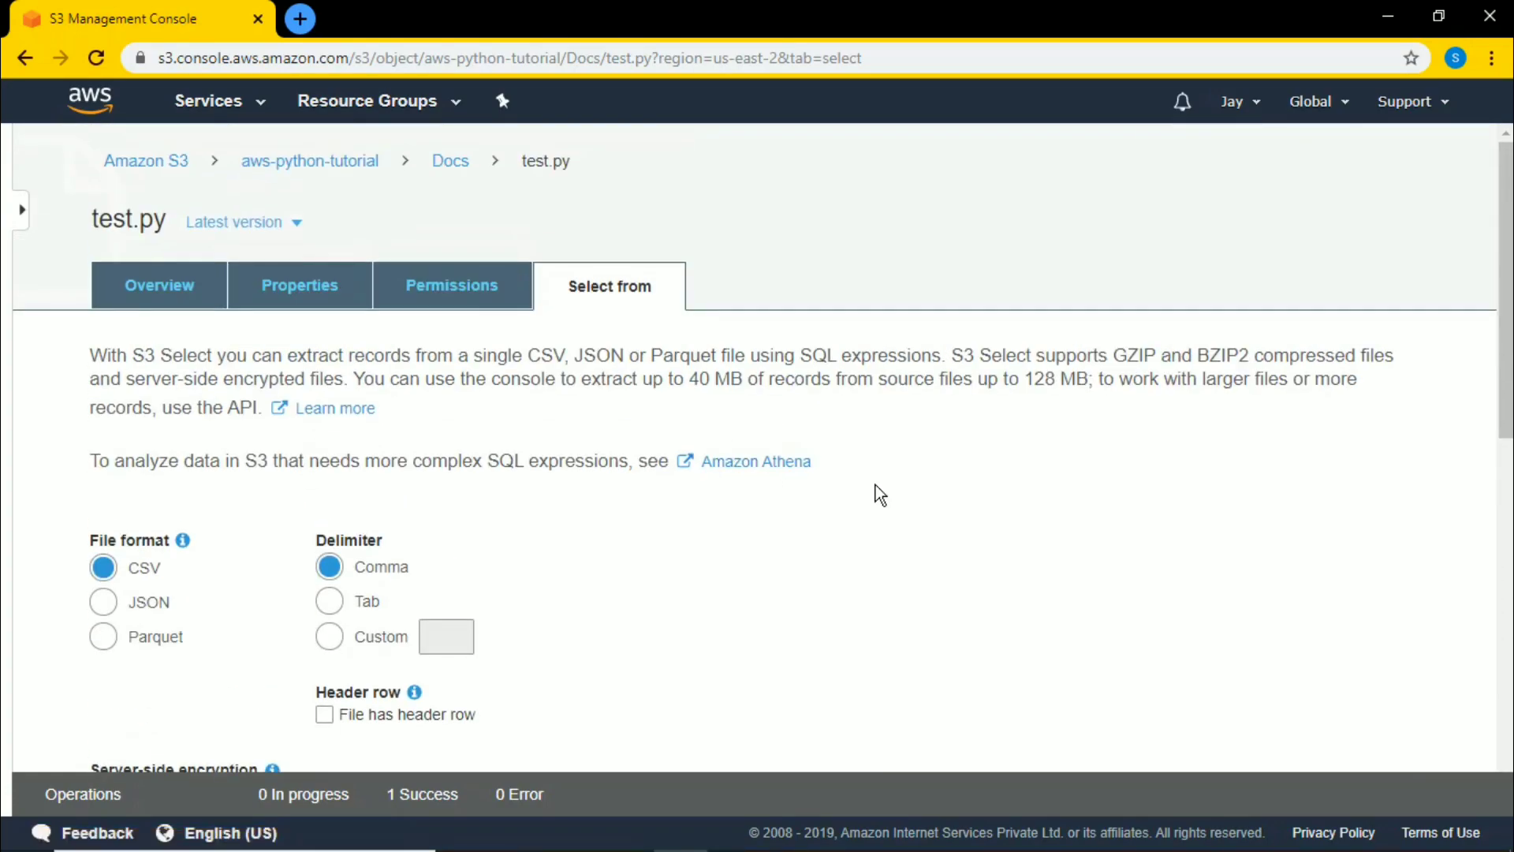
# View the test.py overview page, and retrace the path from the bucket list through aws-python-tutorial to the Docs folder
pyautogui.click(449, 162)
pyautogui.click(199, 518)
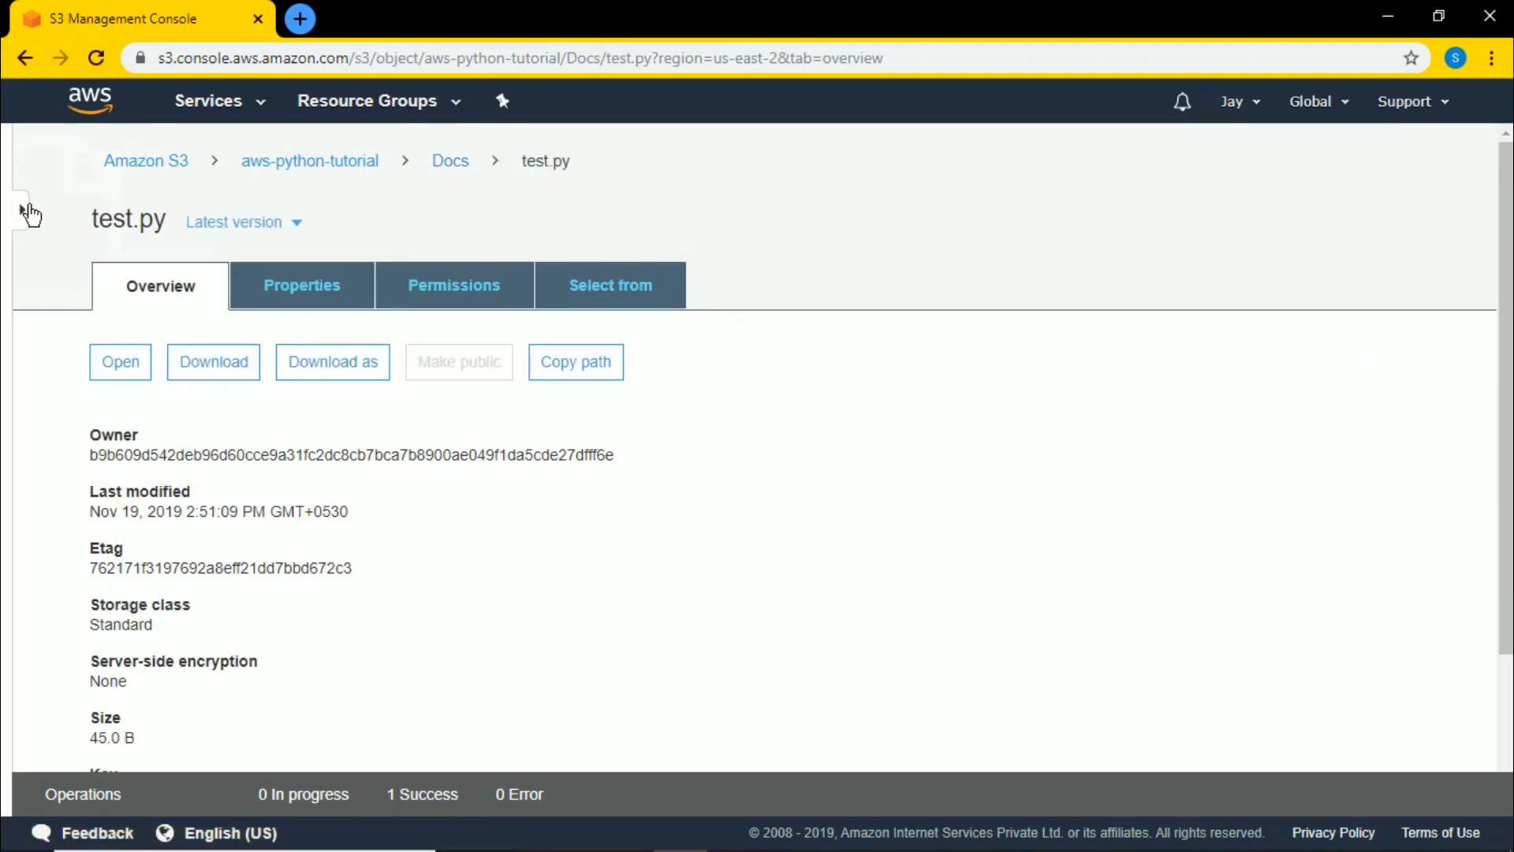
pyautogui.click(150, 166)
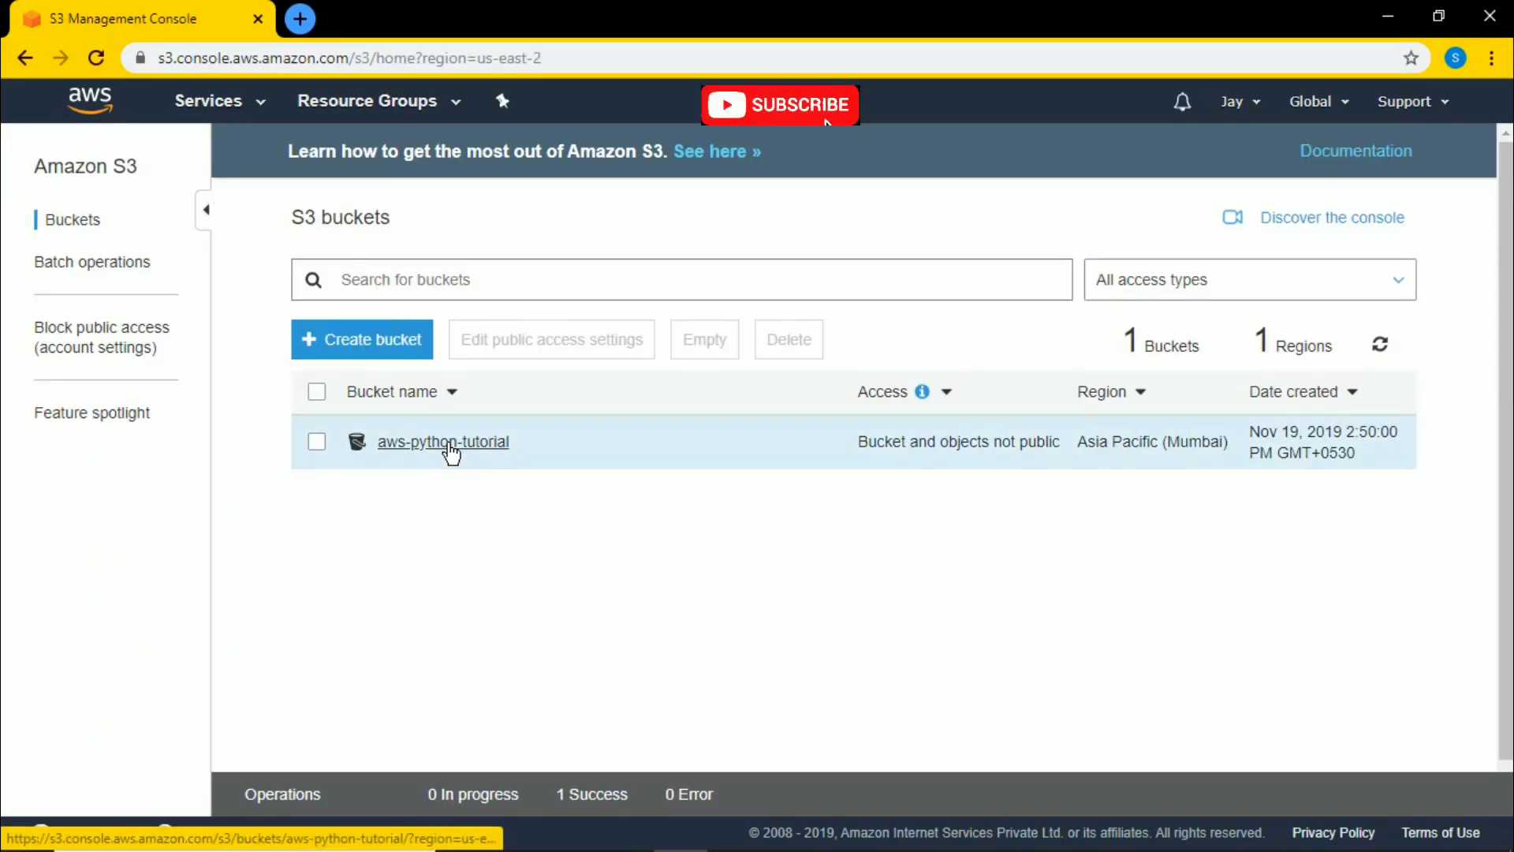
pyautogui.click(448, 443)
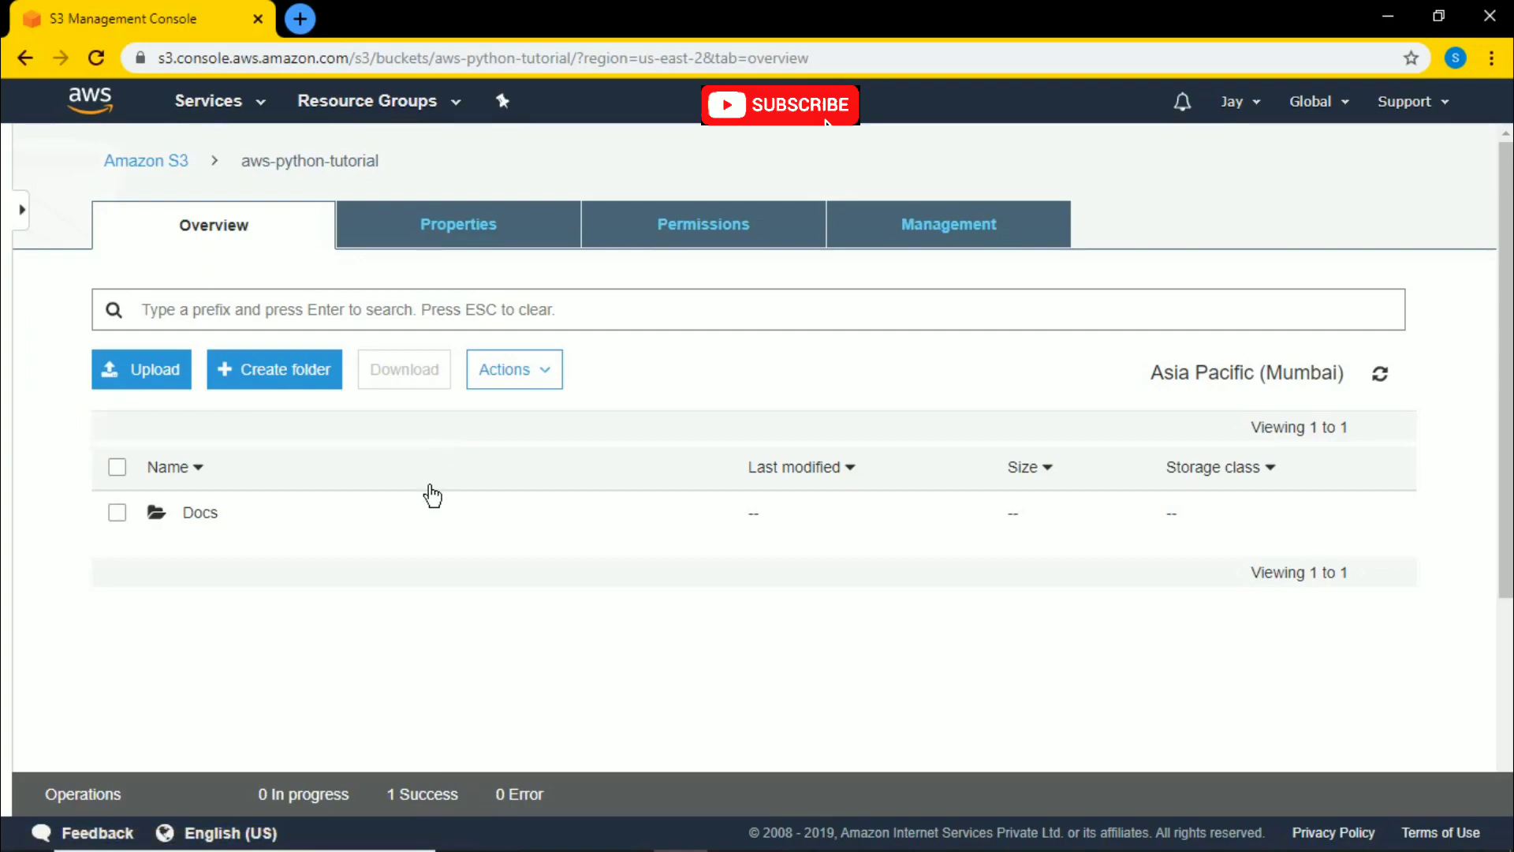
pyautogui.click(205, 513)
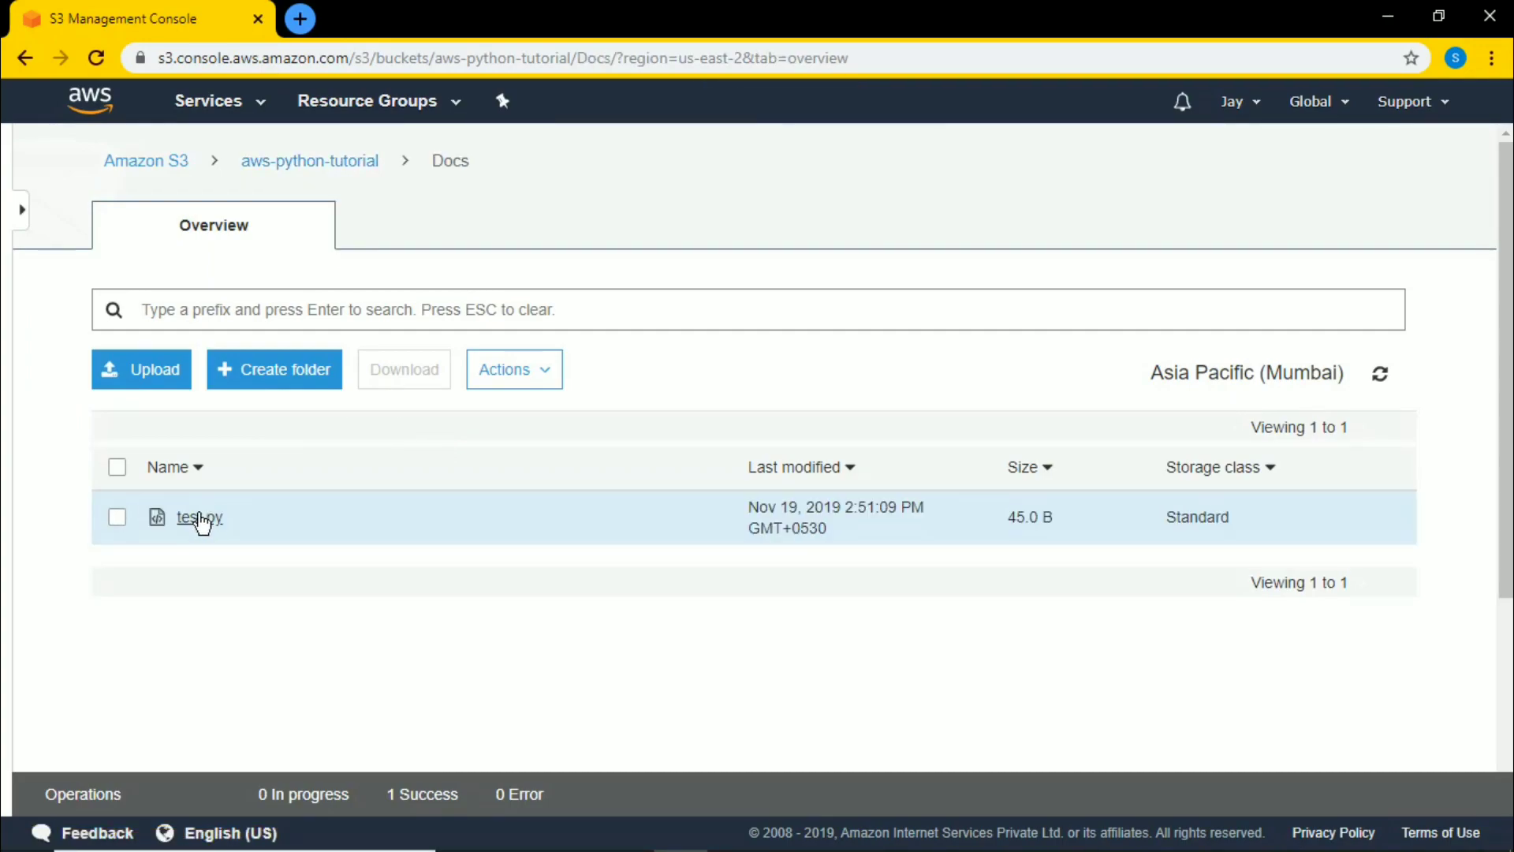
# Return to the bucket list, view the aws-python-tutorial bucket's properties and permissions summary, and close it
pyautogui.click(124, 161)
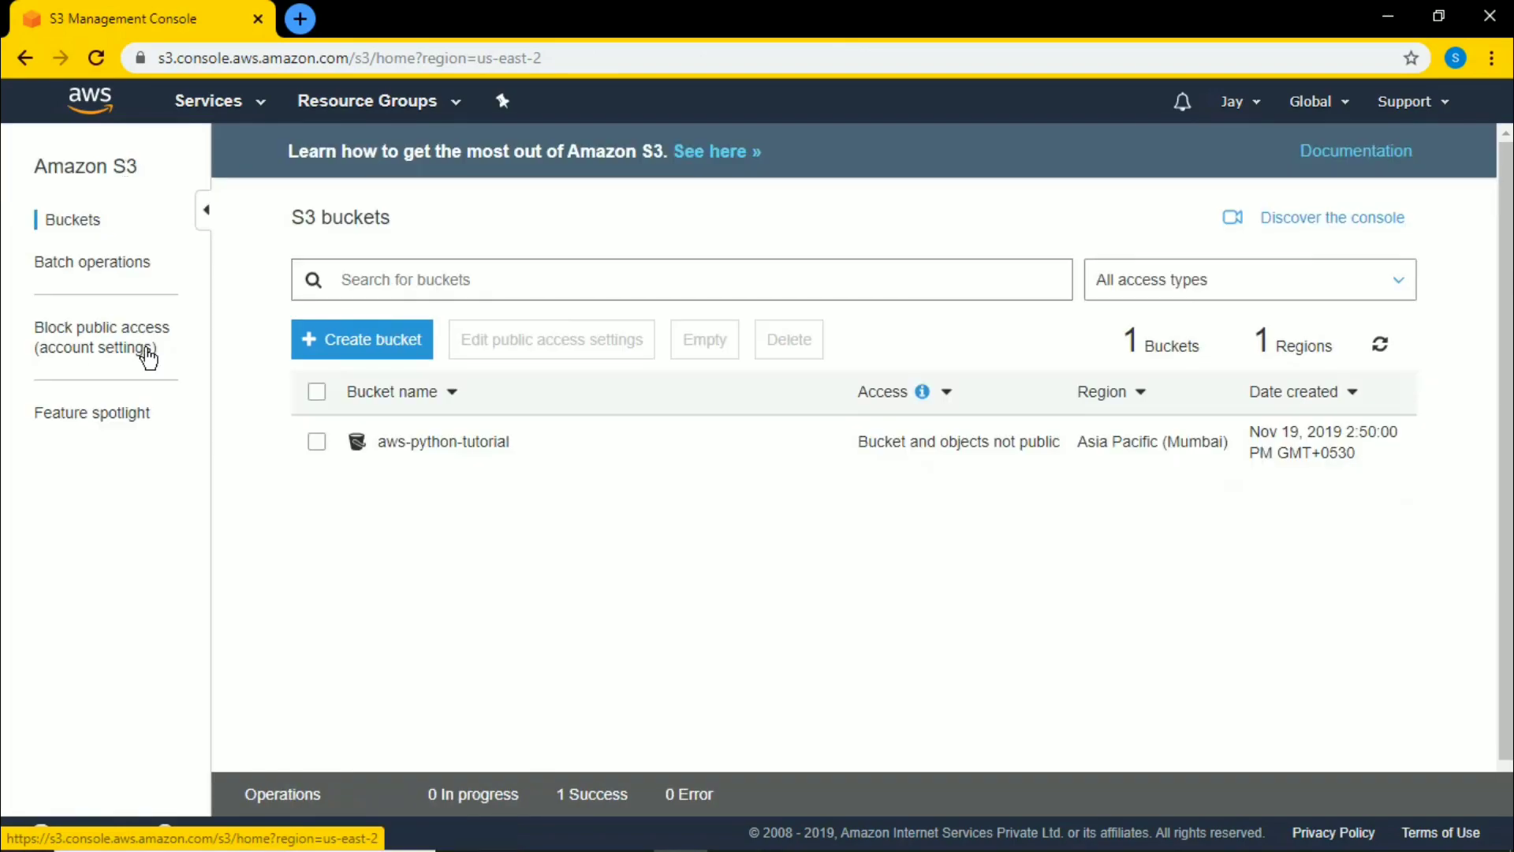
pyautogui.click(317, 443)
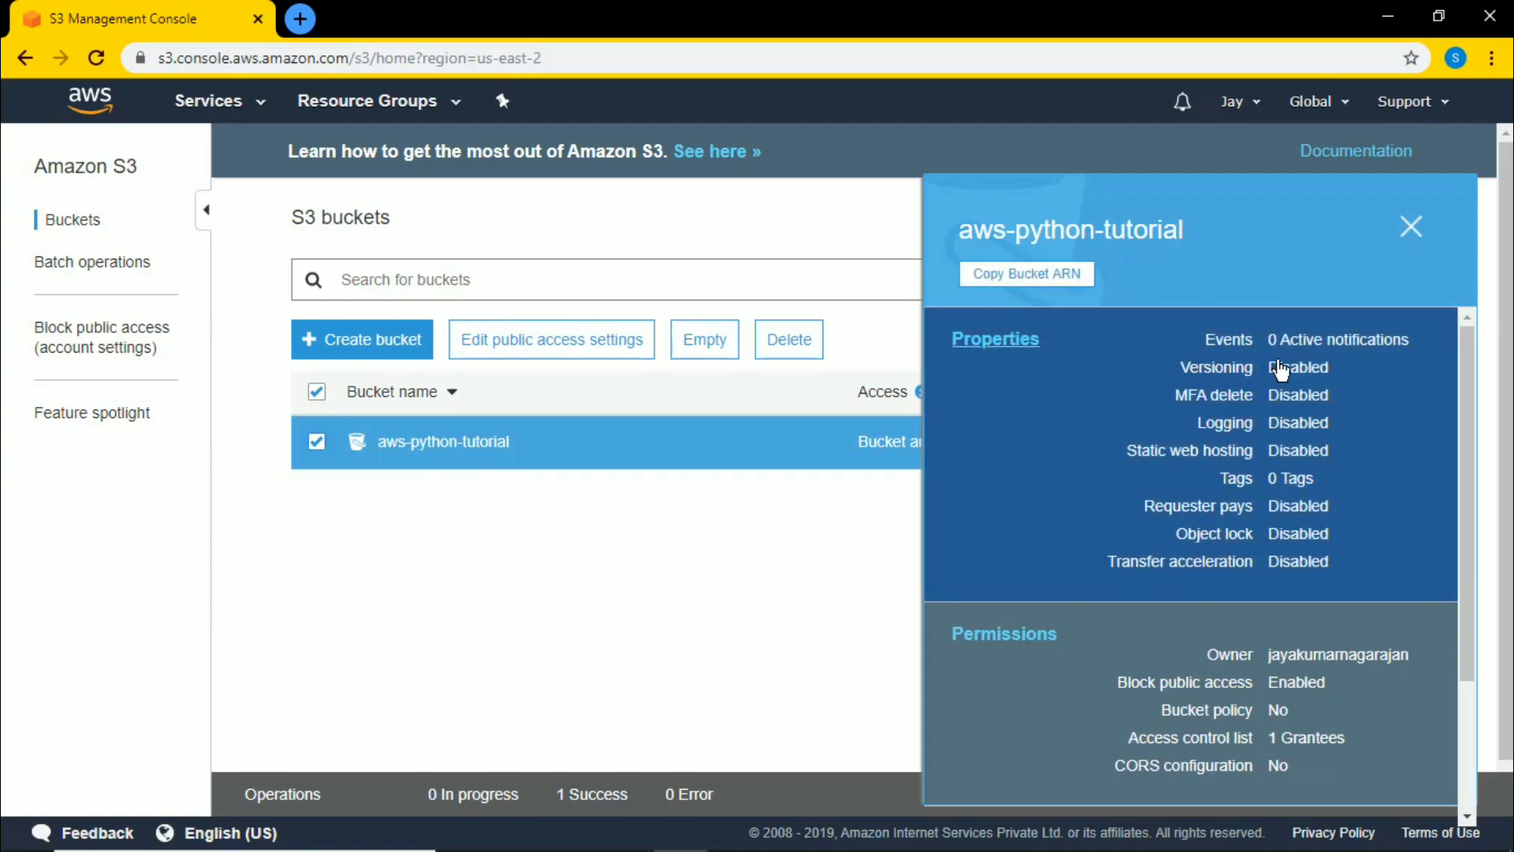
pyautogui.click(1412, 226)
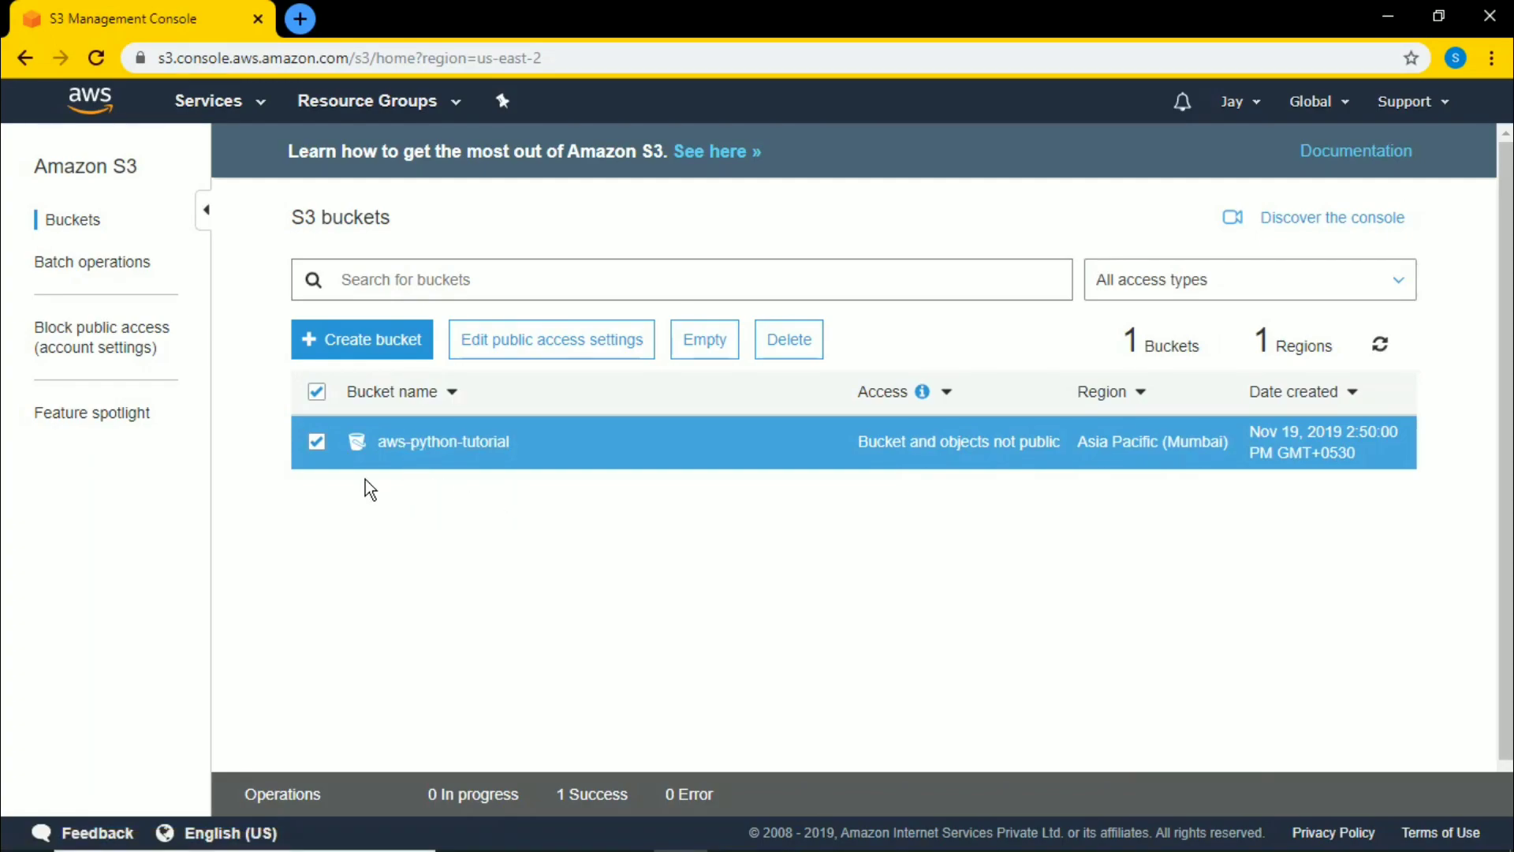
# Open test.py in the bucket's Docs folder and examine its overview details down to the Object URL
pyautogui.click(424, 454)
pyautogui.click(202, 514)
pyautogui.click(207, 517)
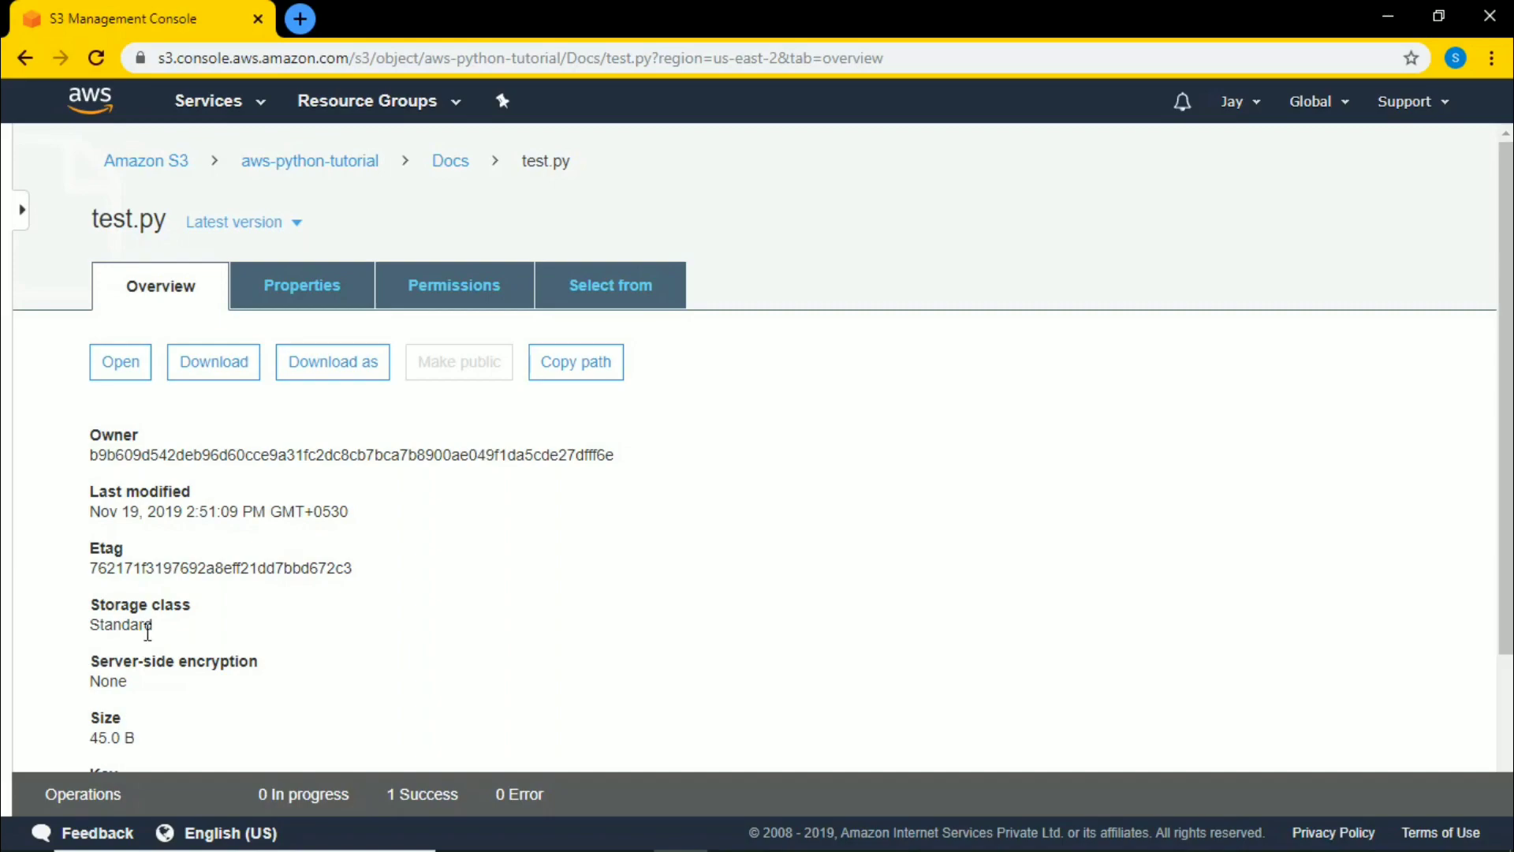
pyautogui.scroll(-3, 145, 707)
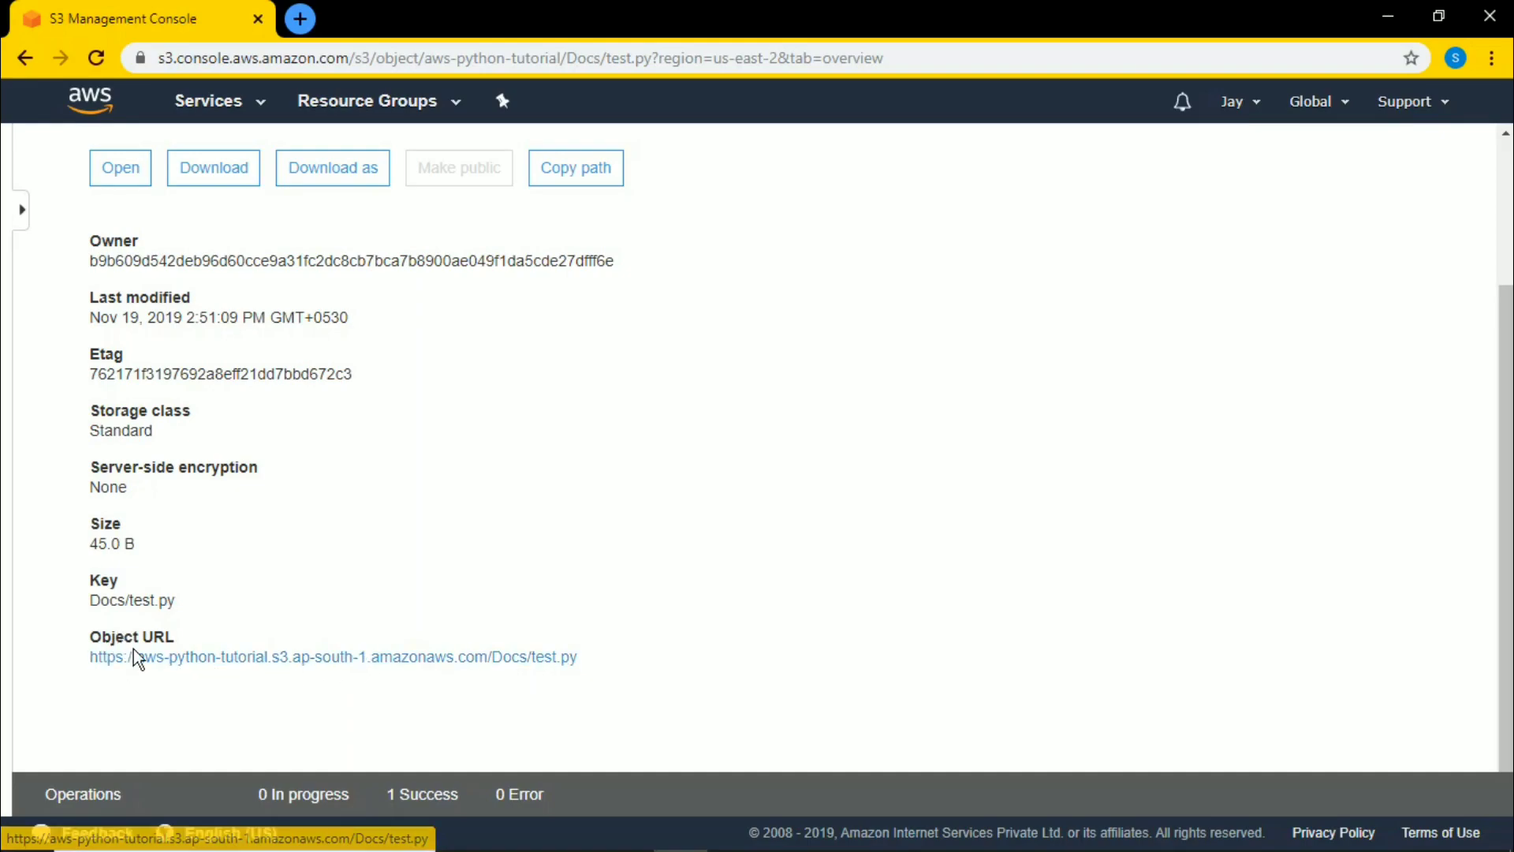
pyautogui.scroll(3, 287, 593)
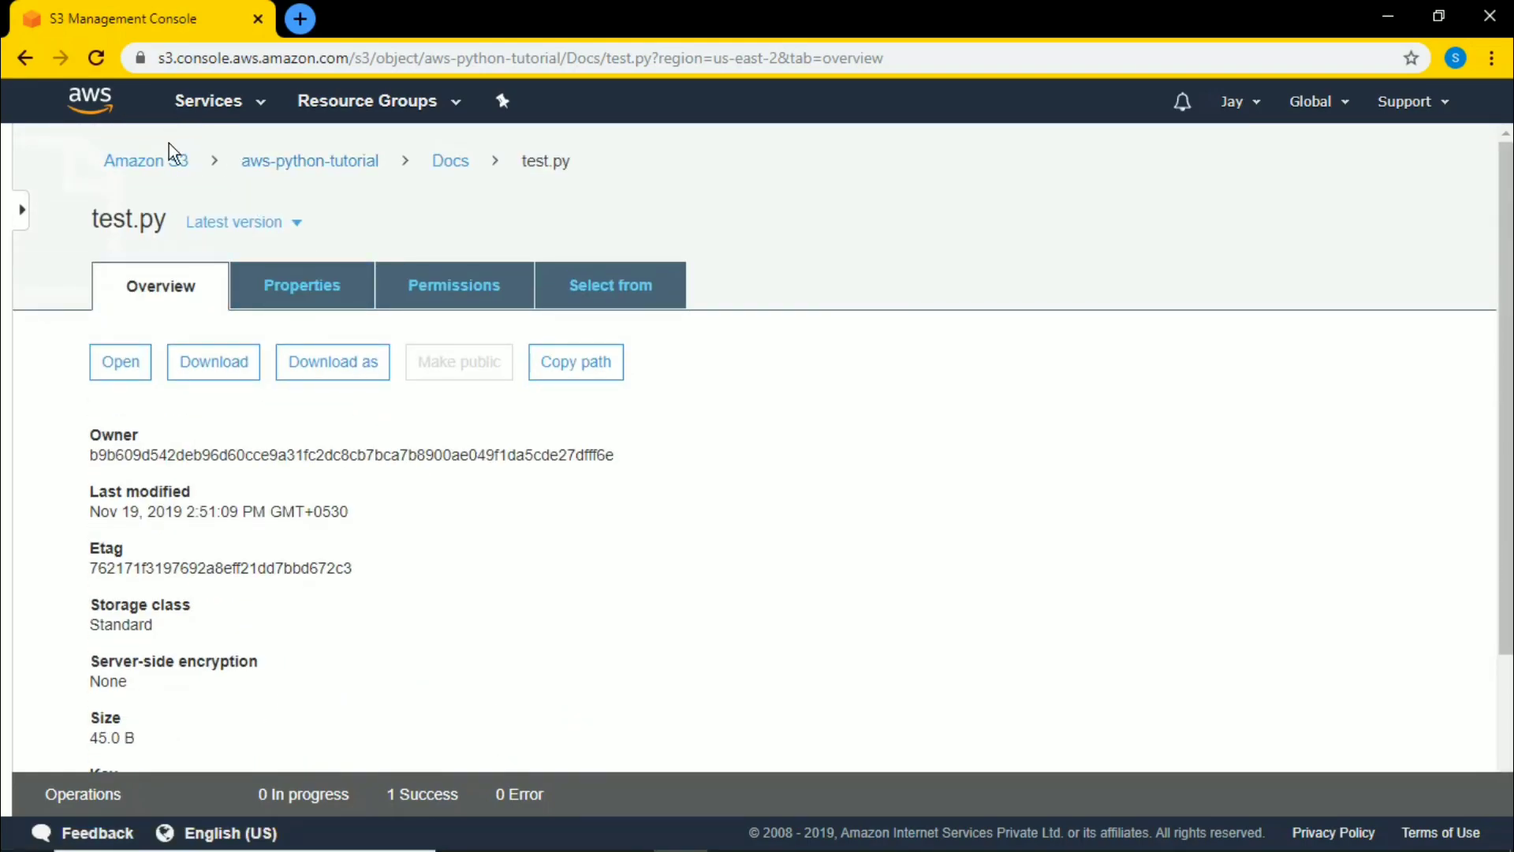
# Select aws-python-tutorial in the bucket list, read the warnings in its delete confirmation, and close the dialog without deleting
pyautogui.click(162, 166)
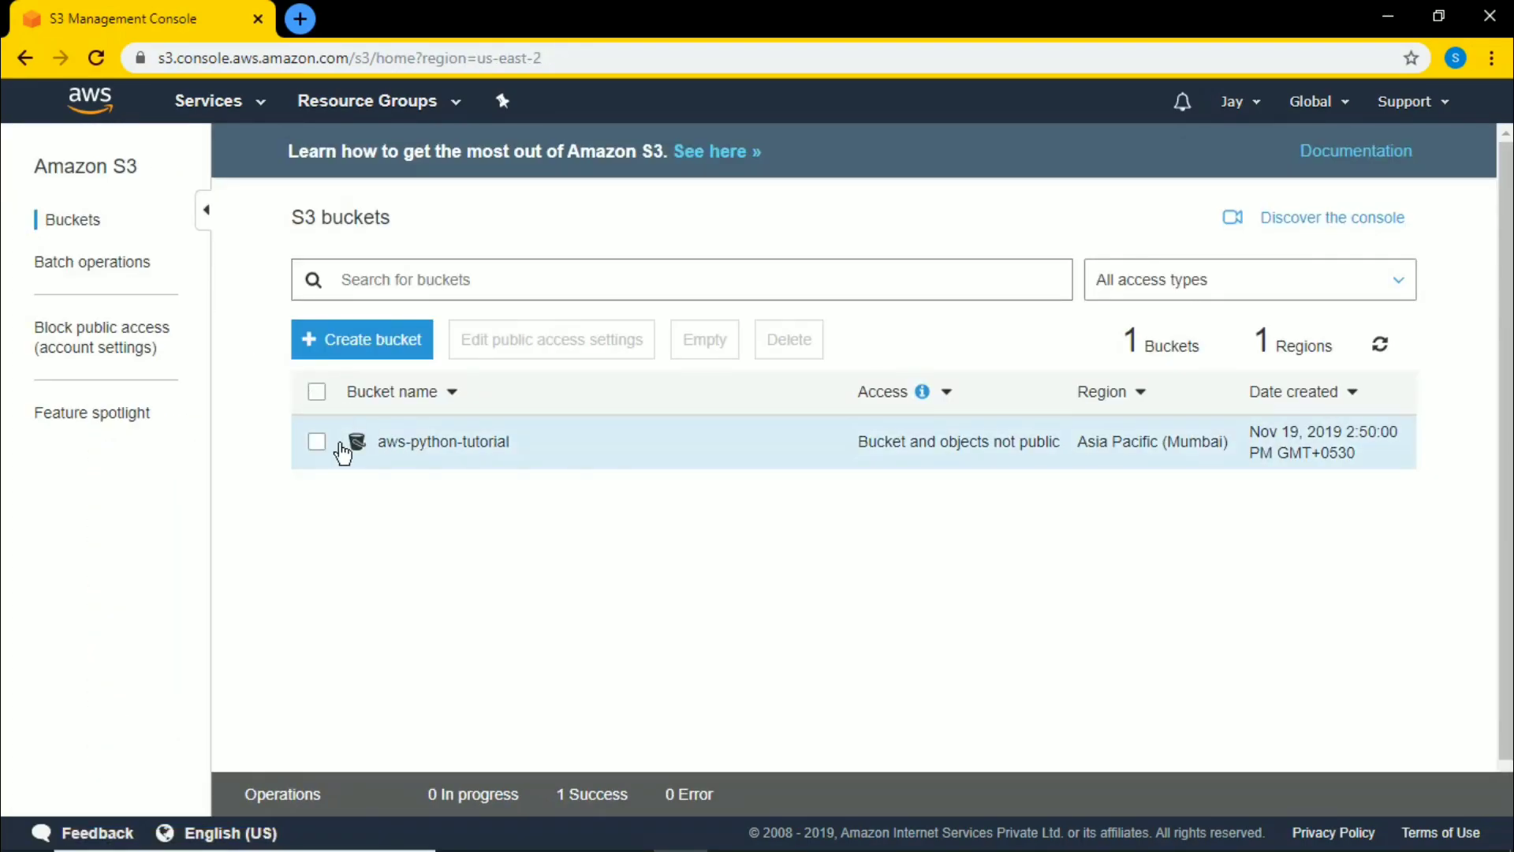
pyautogui.click(318, 443)
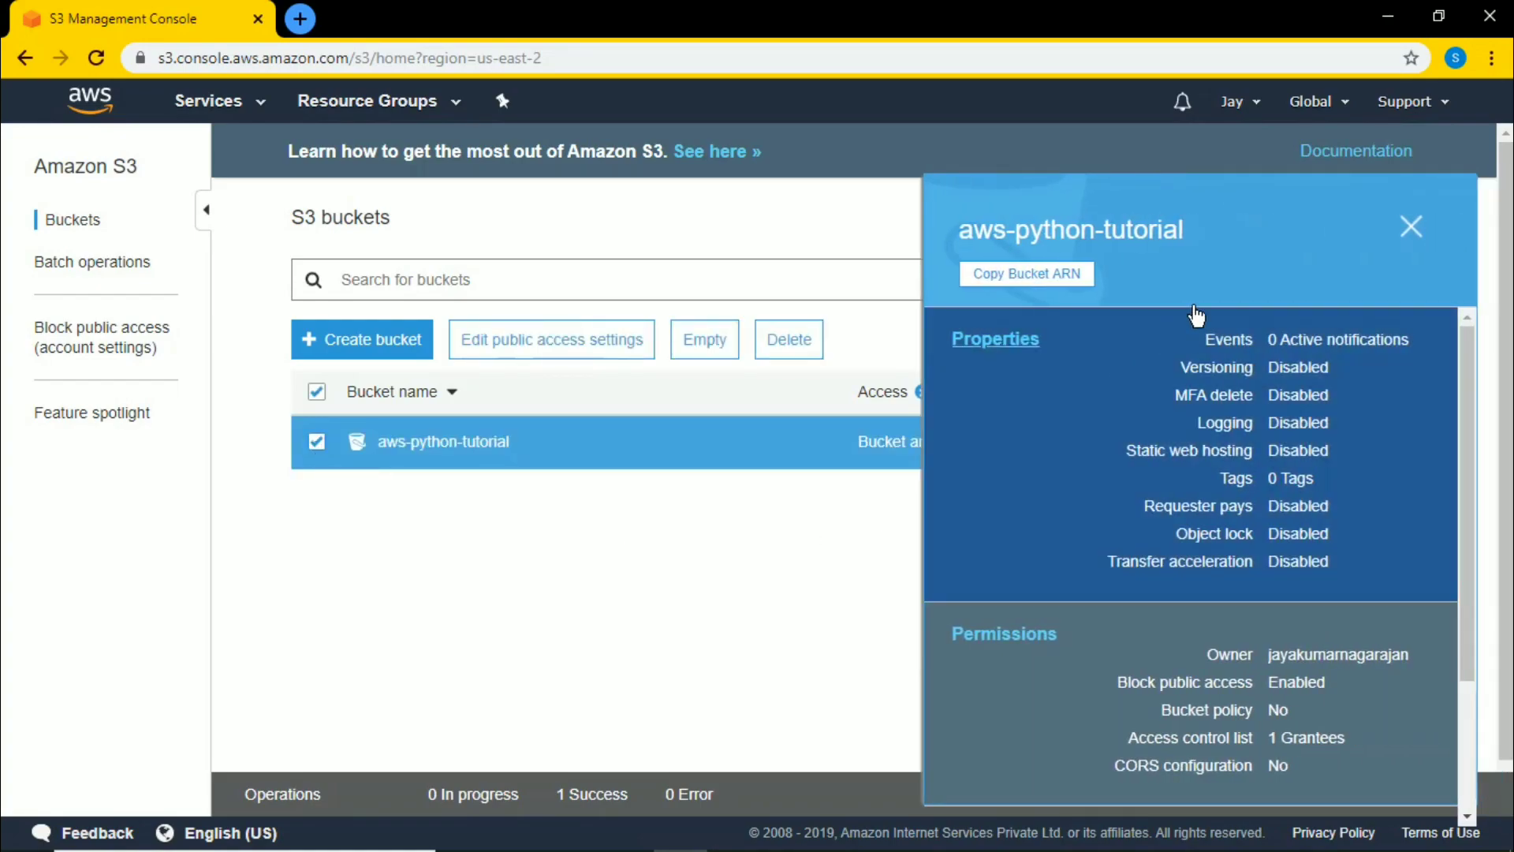
pyautogui.click(1411, 228)
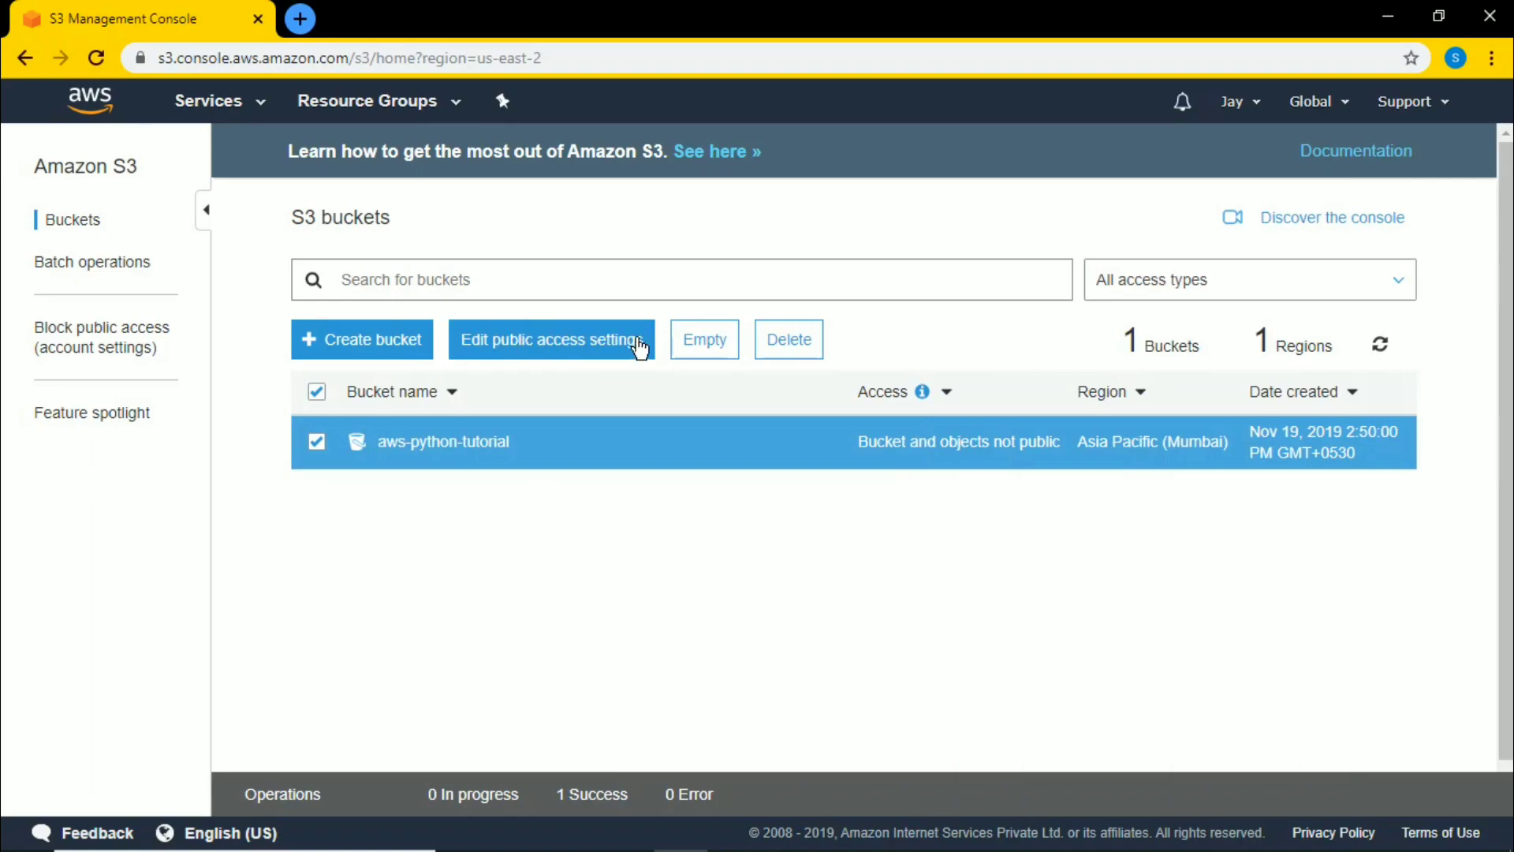
pyautogui.click(773, 341)
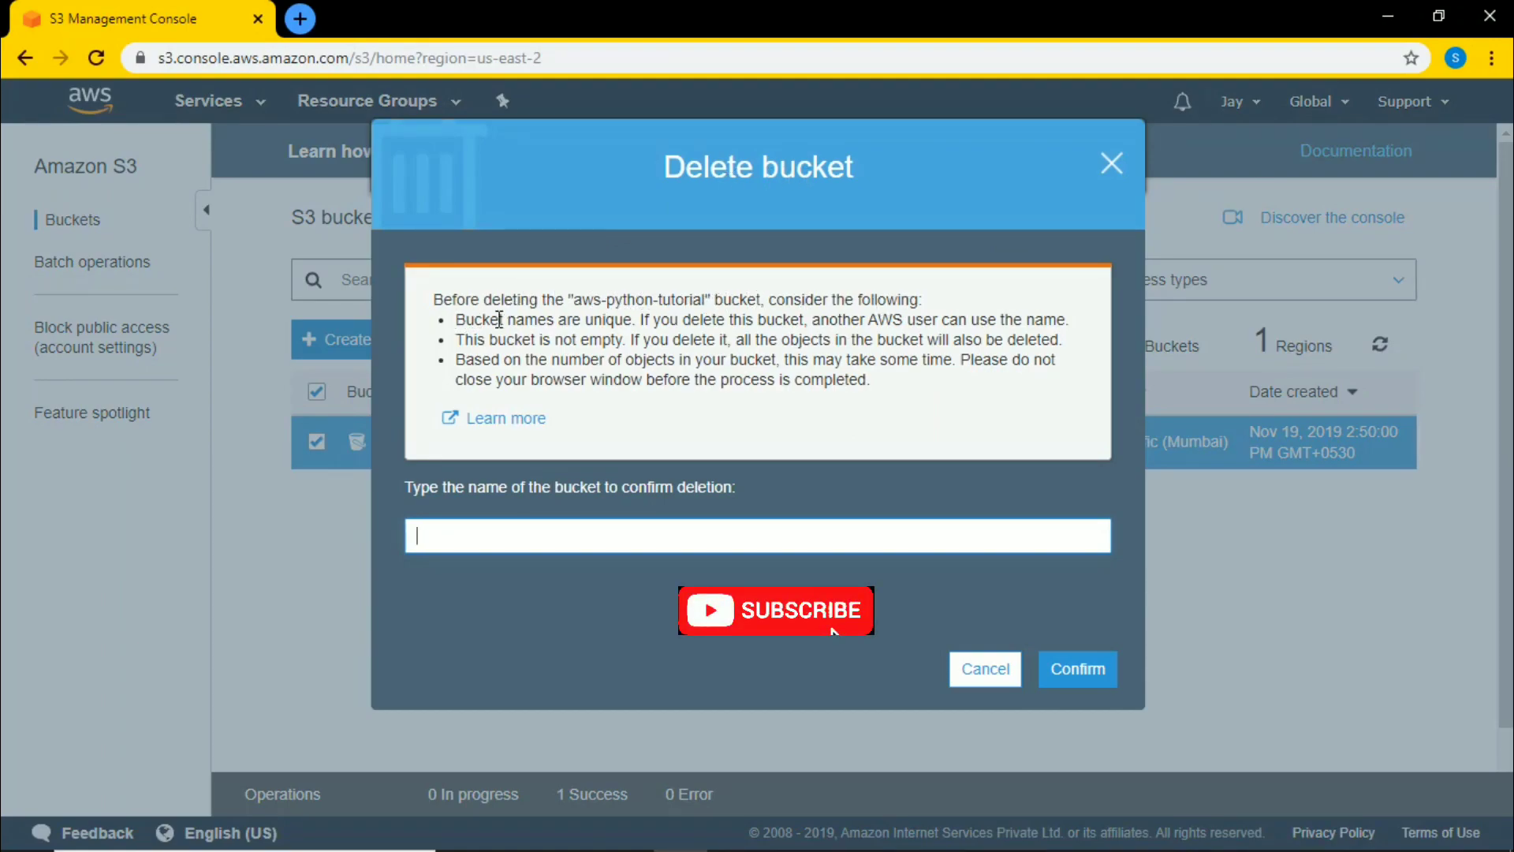
pyautogui.moveTo(632, 320); pyautogui.dragTo(456, 336)
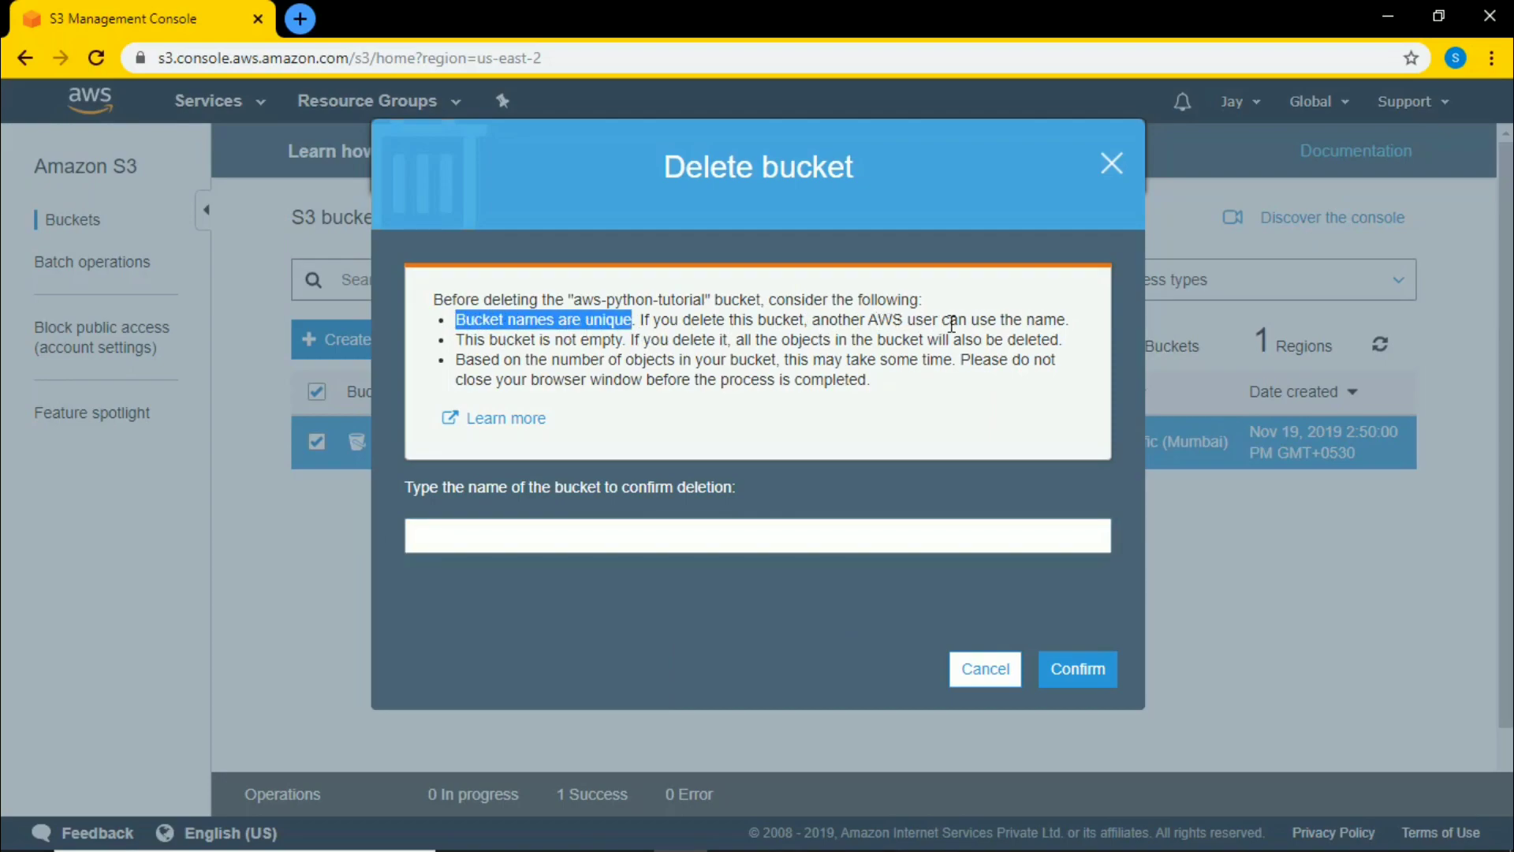
pyautogui.click(1111, 165)
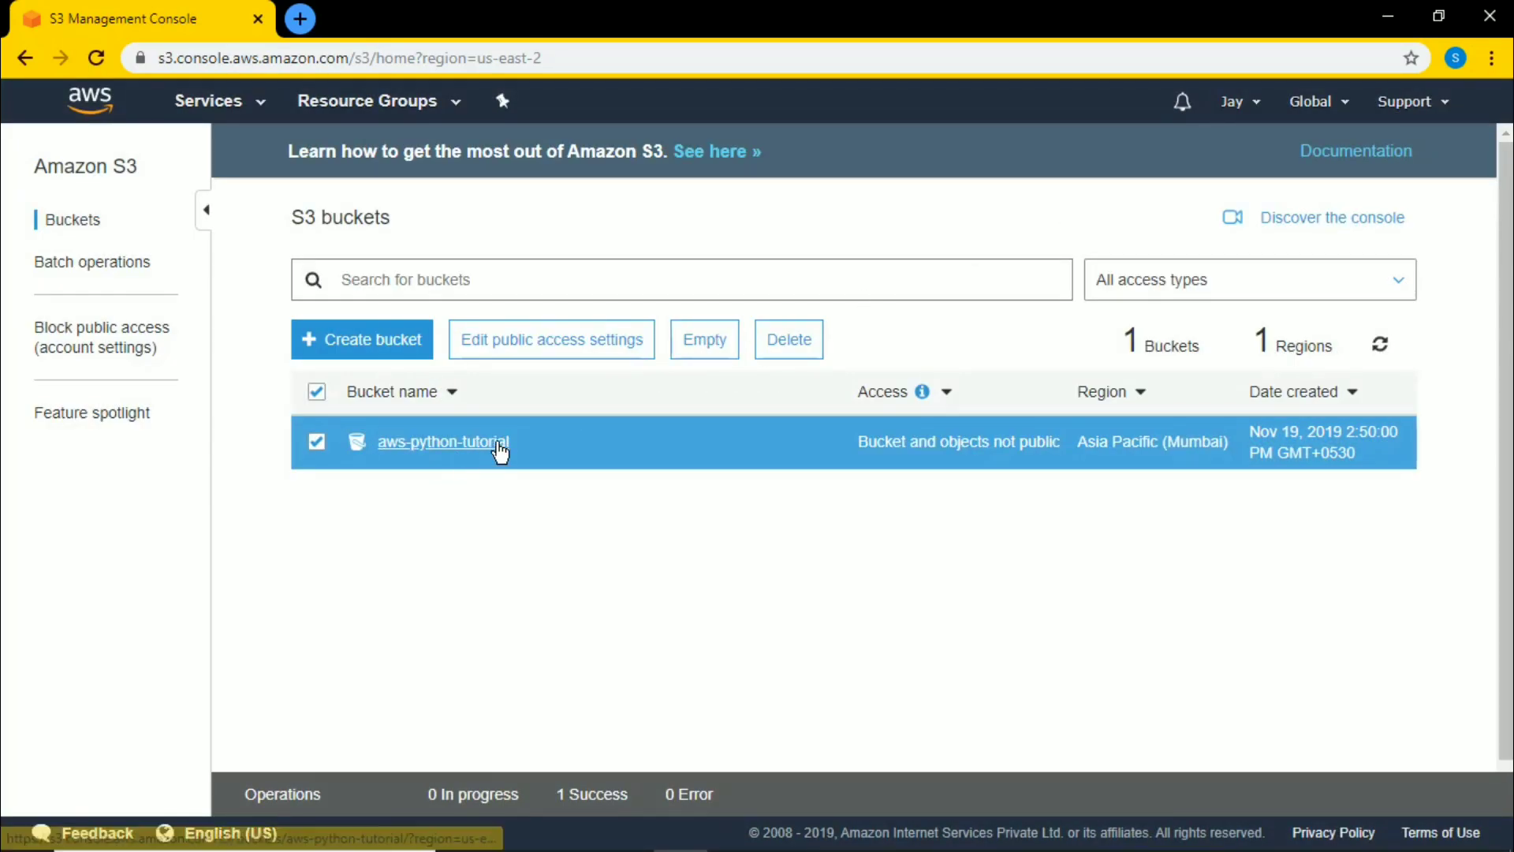
# Look at the aws-python-tutorial bucket's contents again, return to the bucket list, and show the bucket's summary
pyautogui.click(484, 446)
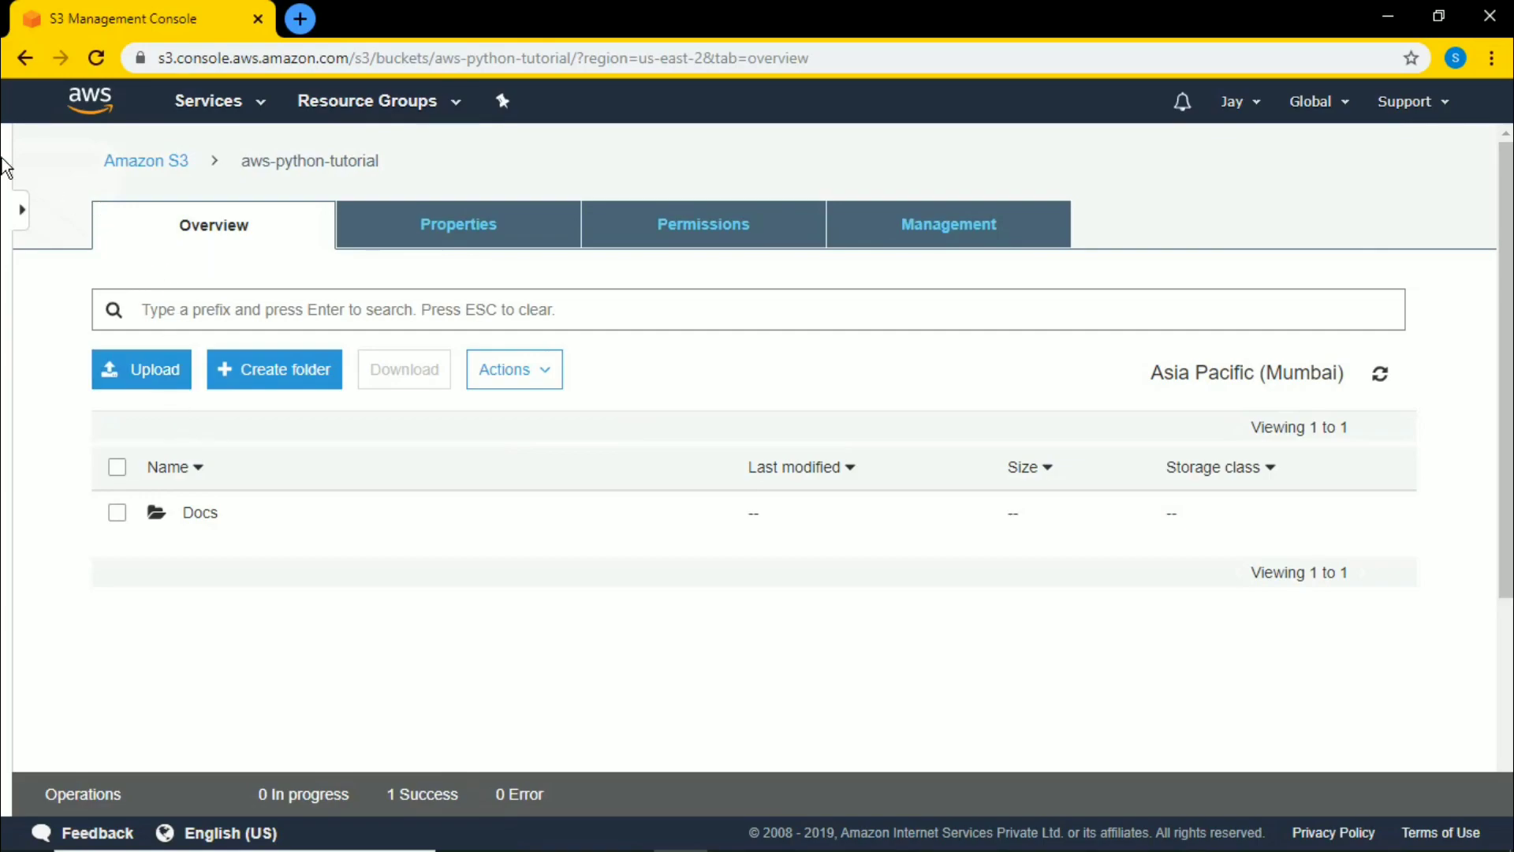
pyautogui.click(131, 166)
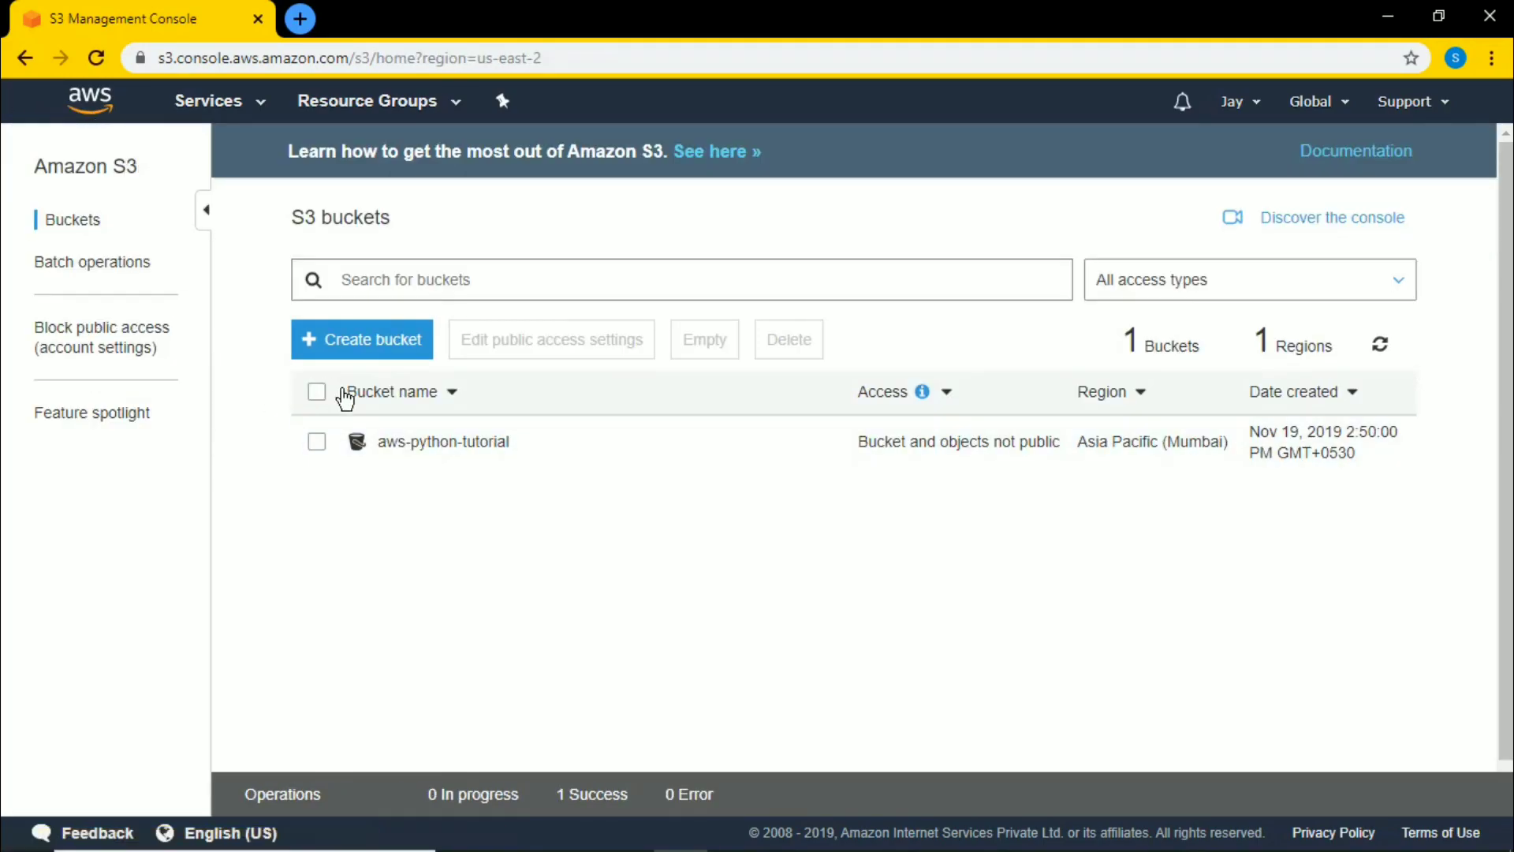
pyautogui.click(418, 444)
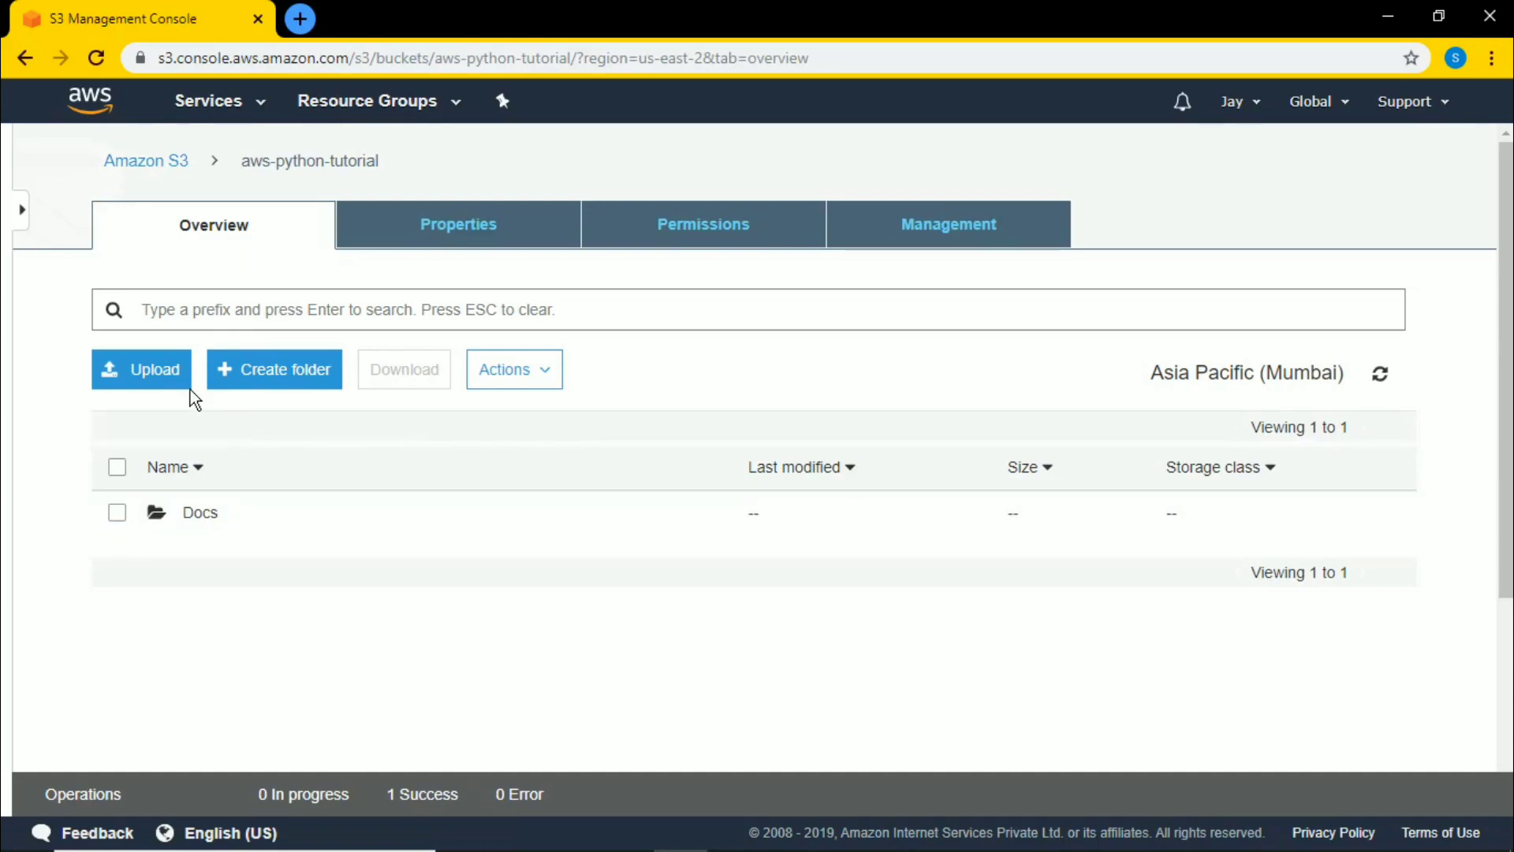
pyautogui.click(157, 164)
pyautogui.click(316, 445)
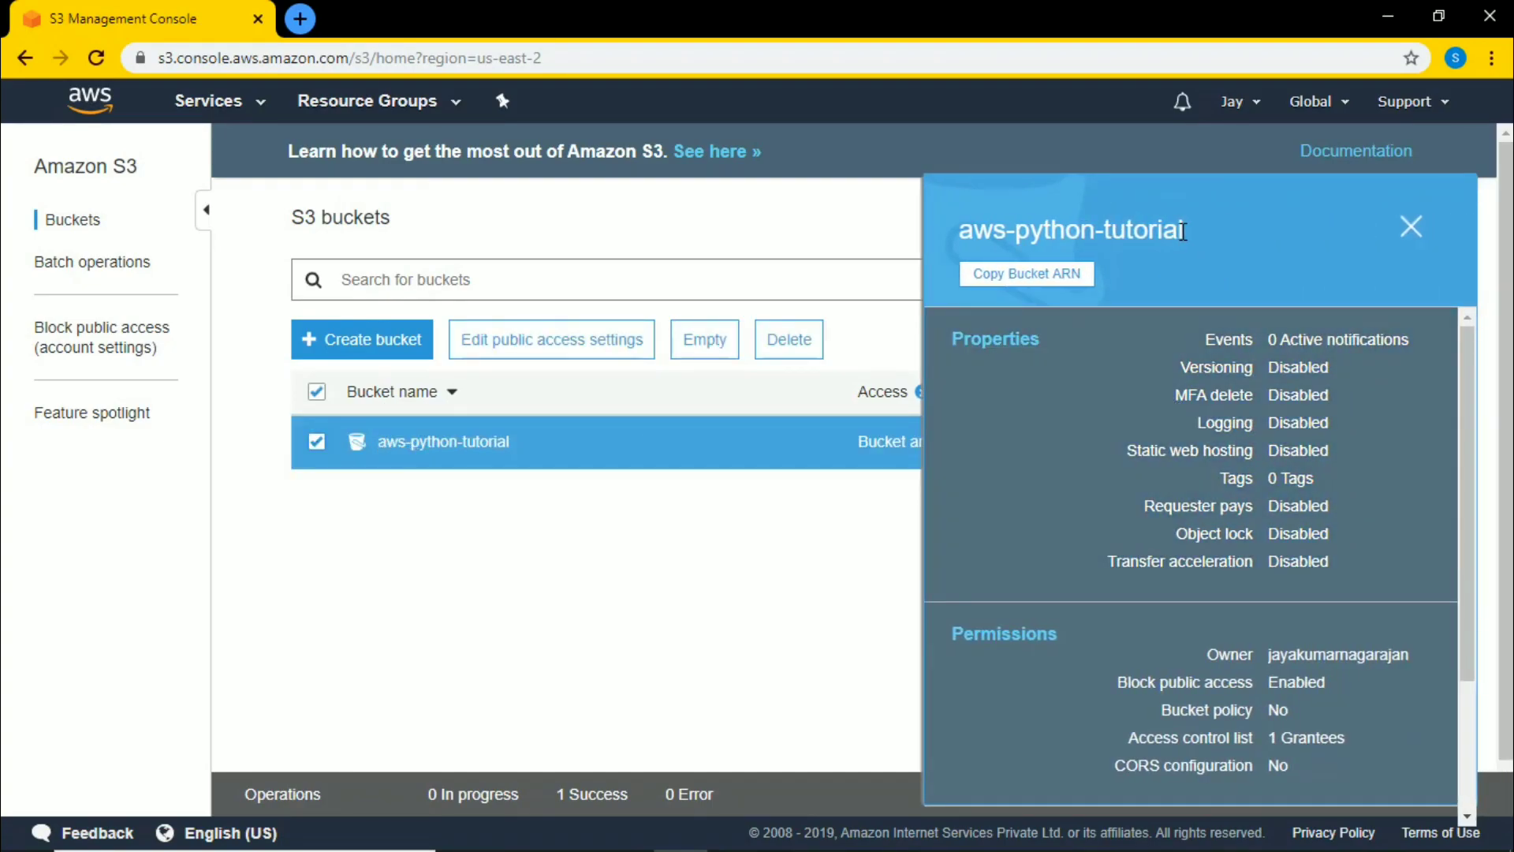
# Copy the bucket name aws-python-tutorial from its summary and close the summary
pyautogui.moveTo(1178, 231); pyautogui.dragTo(956, 235)
pyautogui.rightClick(978, 232)
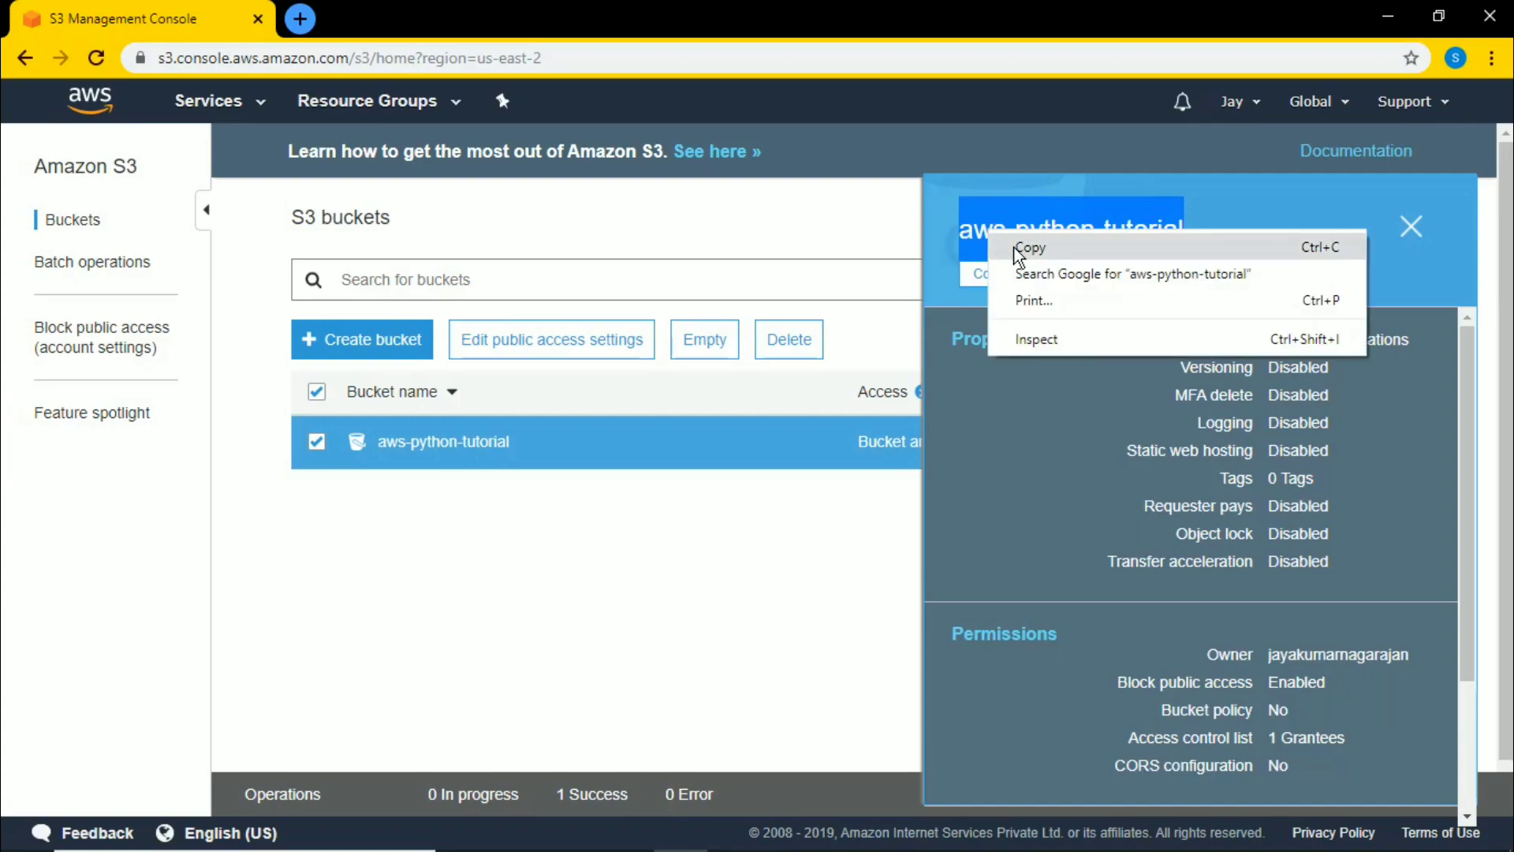
pyautogui.click(1020, 246)
pyautogui.click(741, 504)
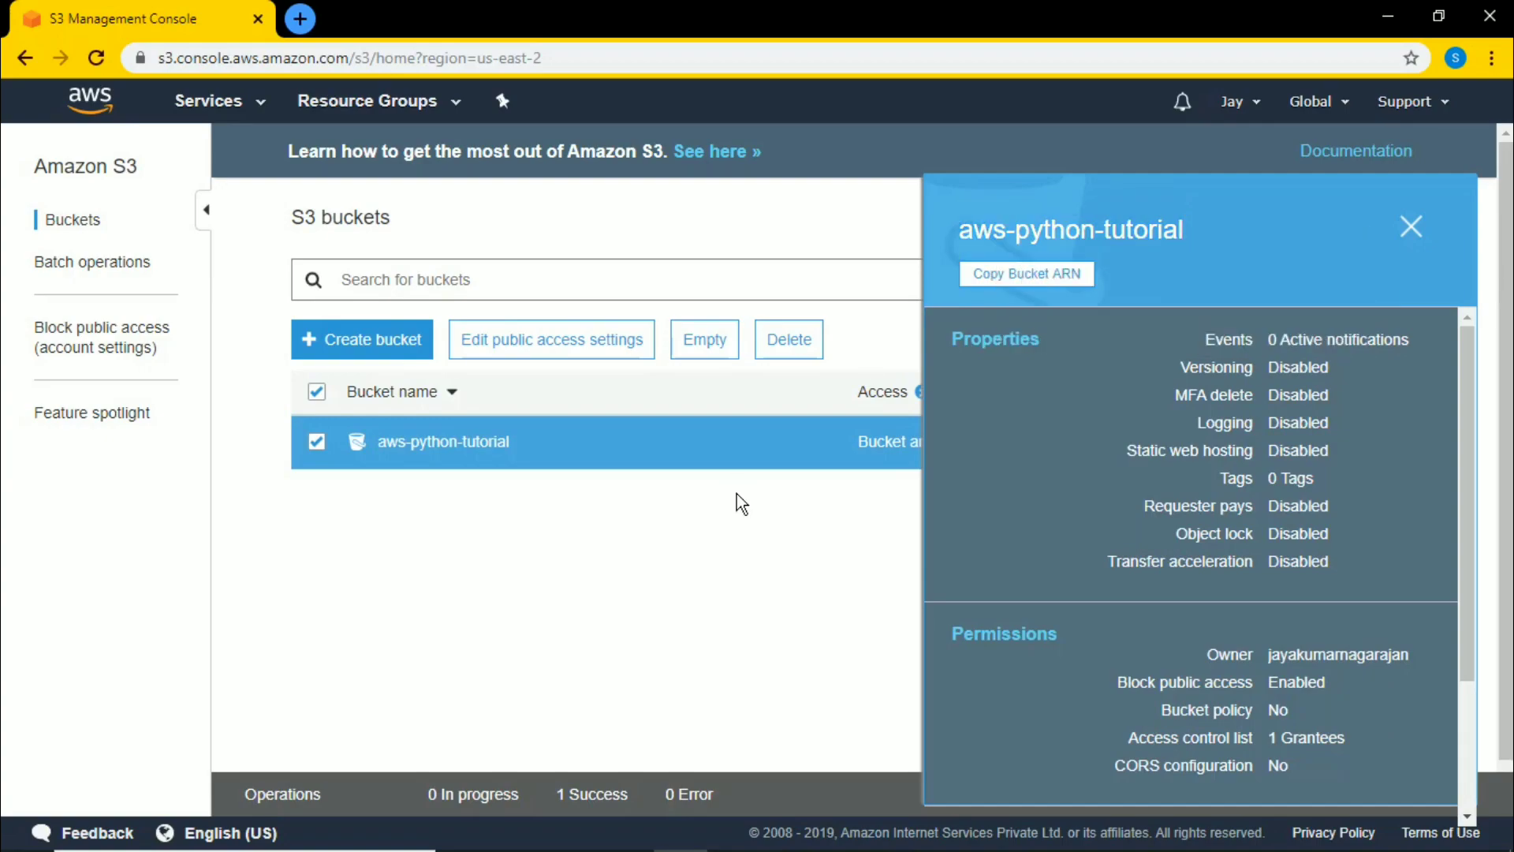
pyautogui.click(1411, 228)
pyautogui.click(723, 459)
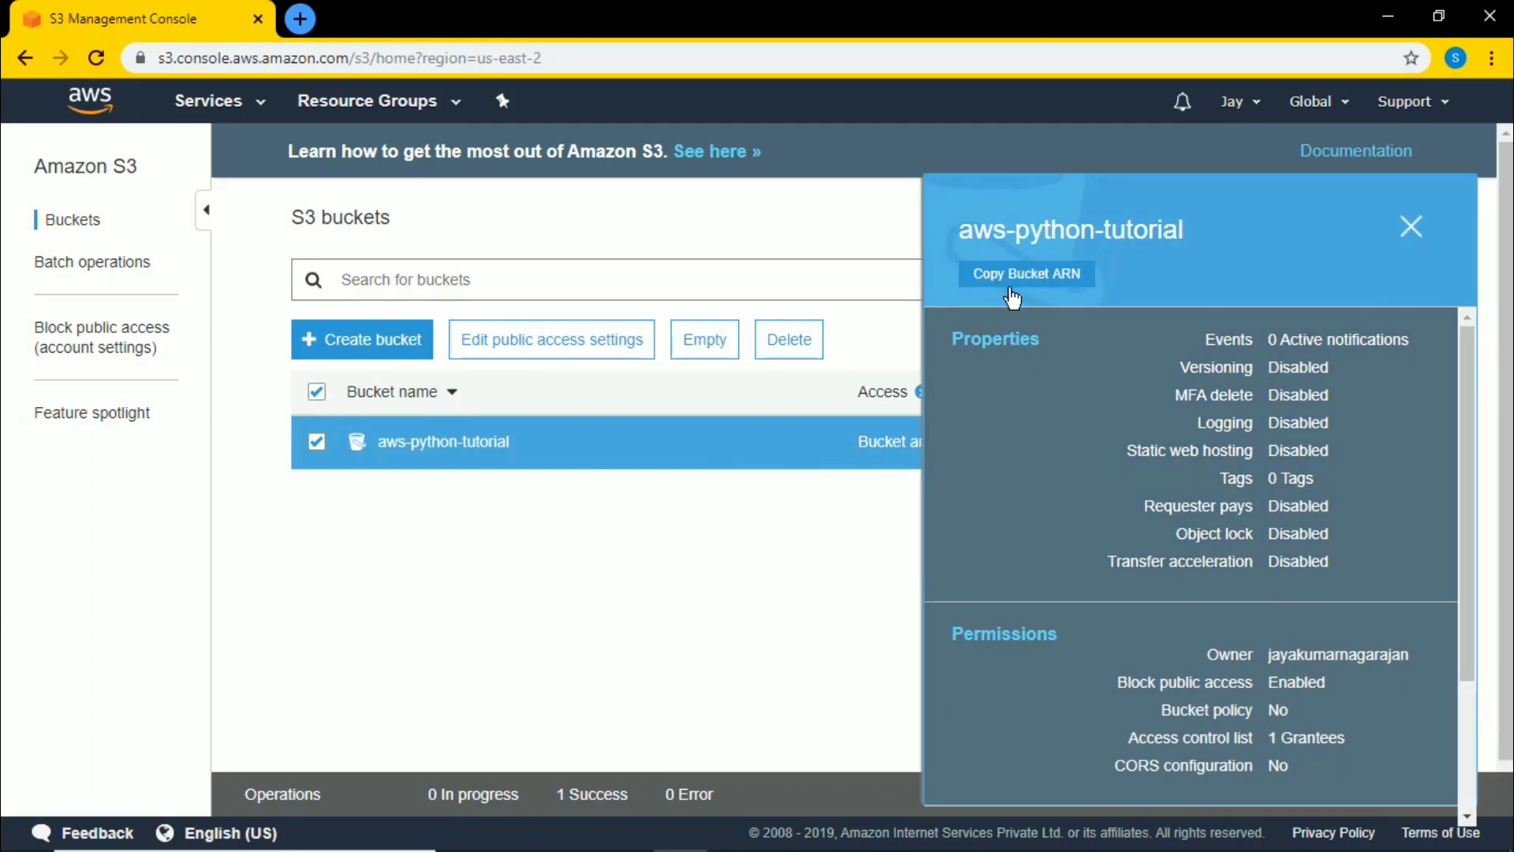
pyautogui.click(1412, 228)
# Delete the selected bucket, pasting aws-python-tutorial as the name that confirms the deletion
pyautogui.click(821, 334)
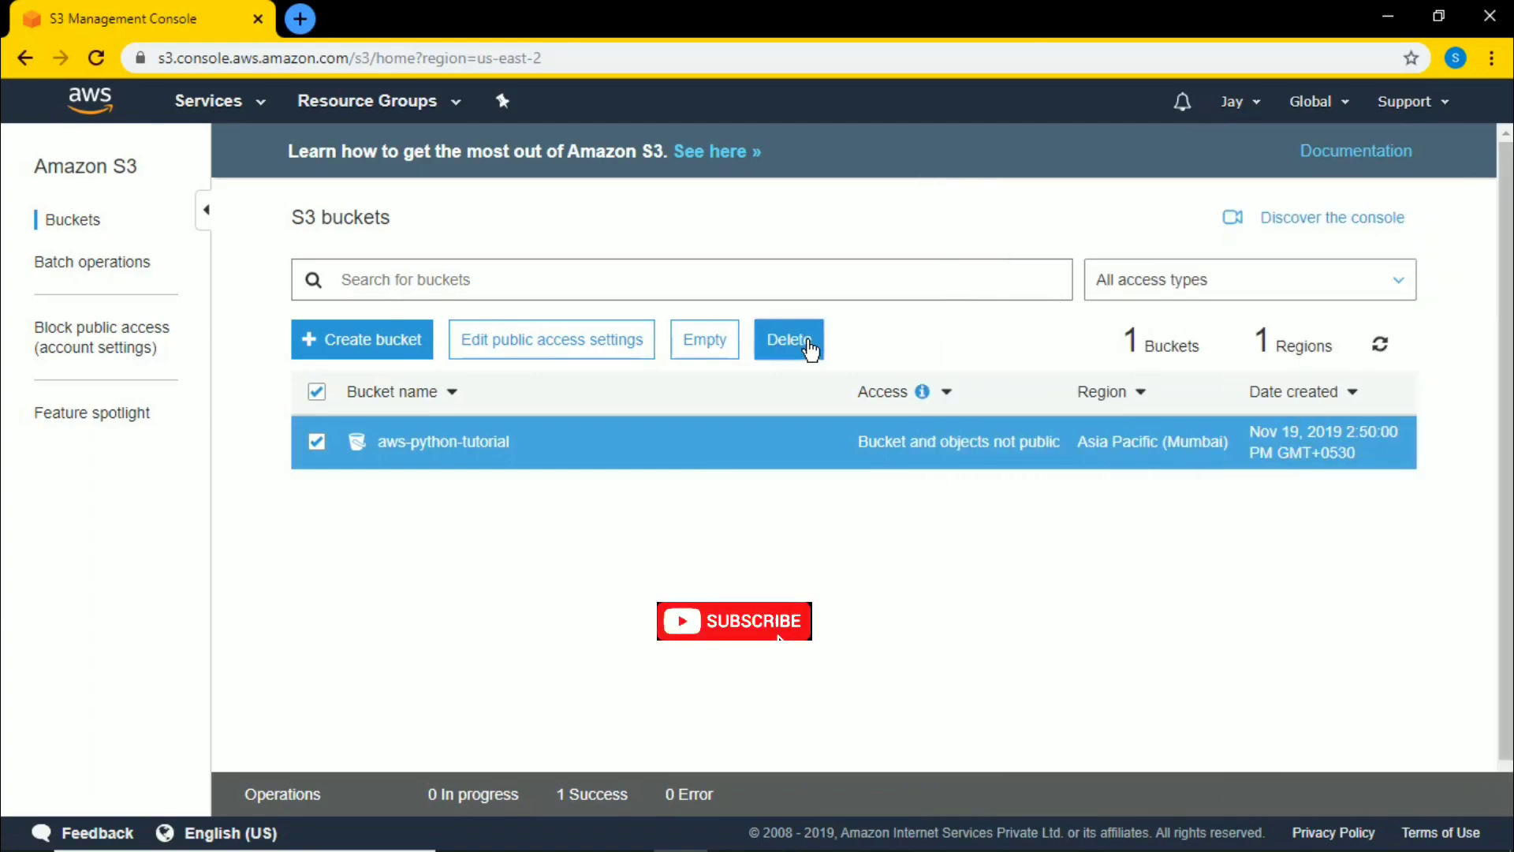
pyautogui.rightClick(598, 535)
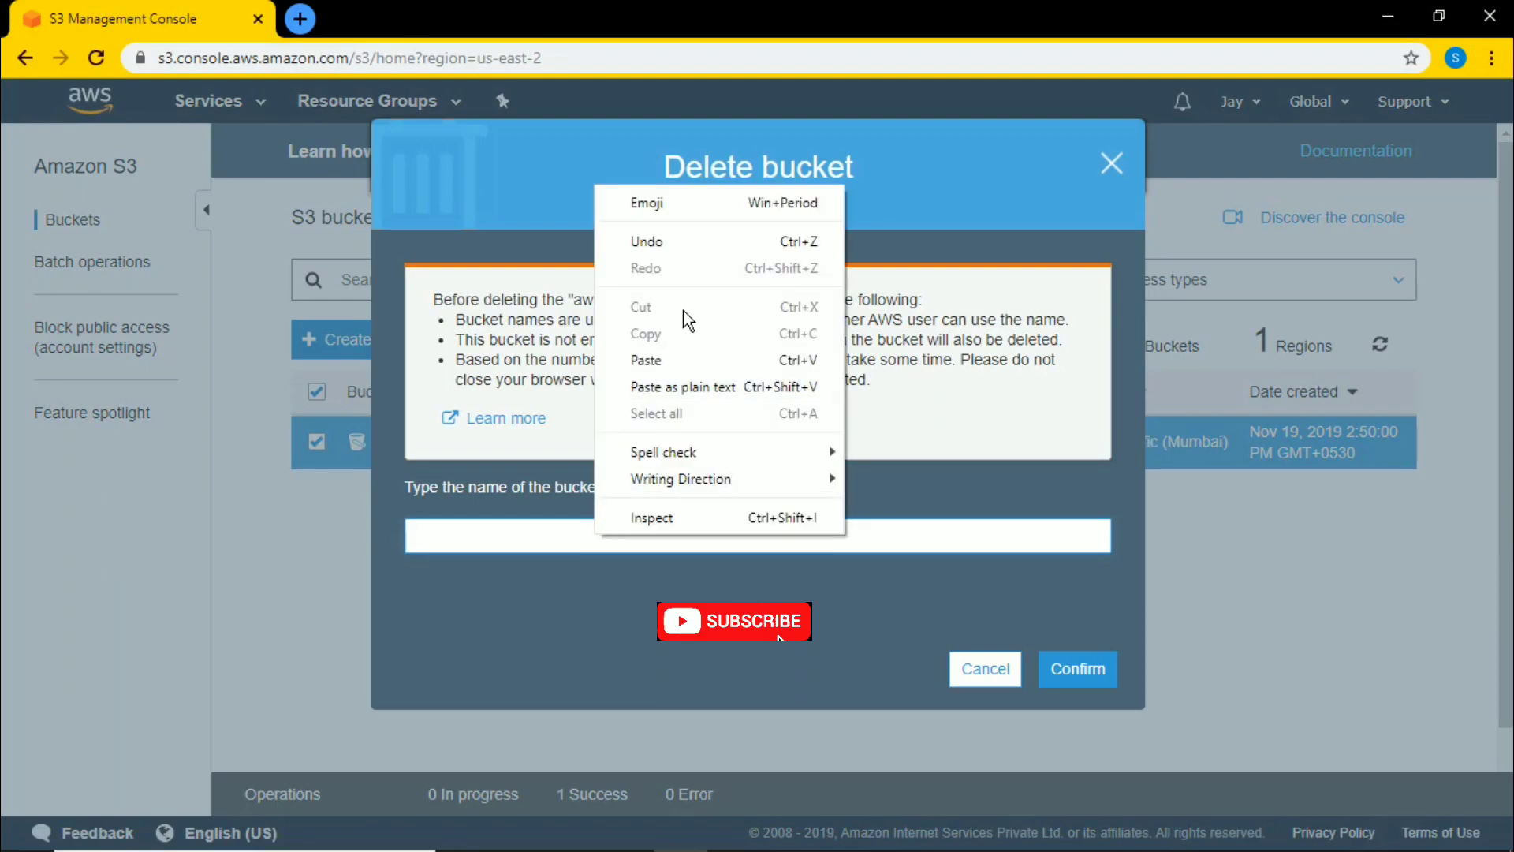
pyautogui.click(620, 361)
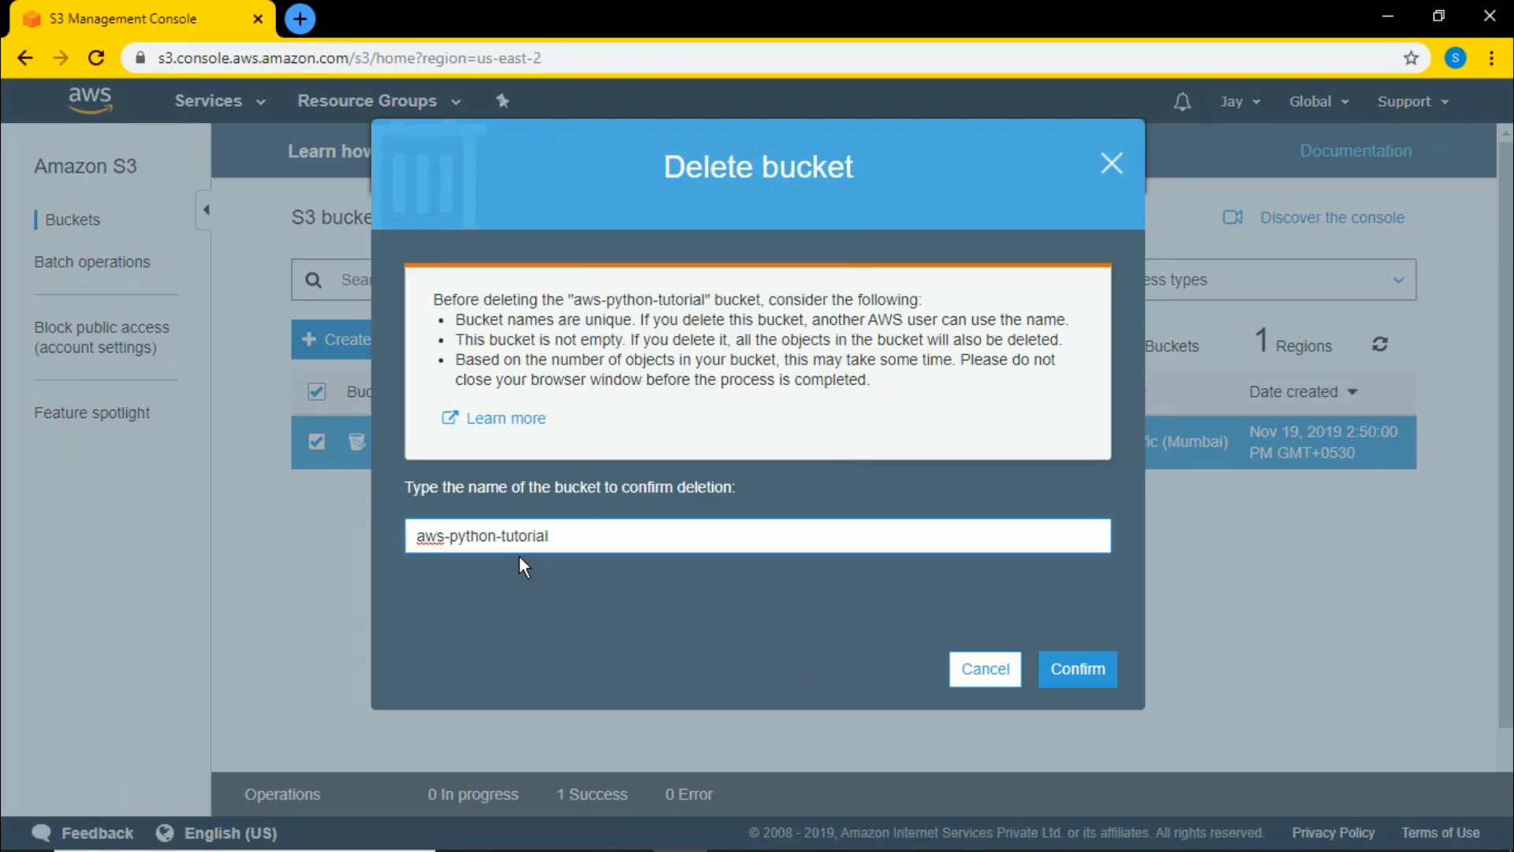
pyautogui.click(1082, 673)
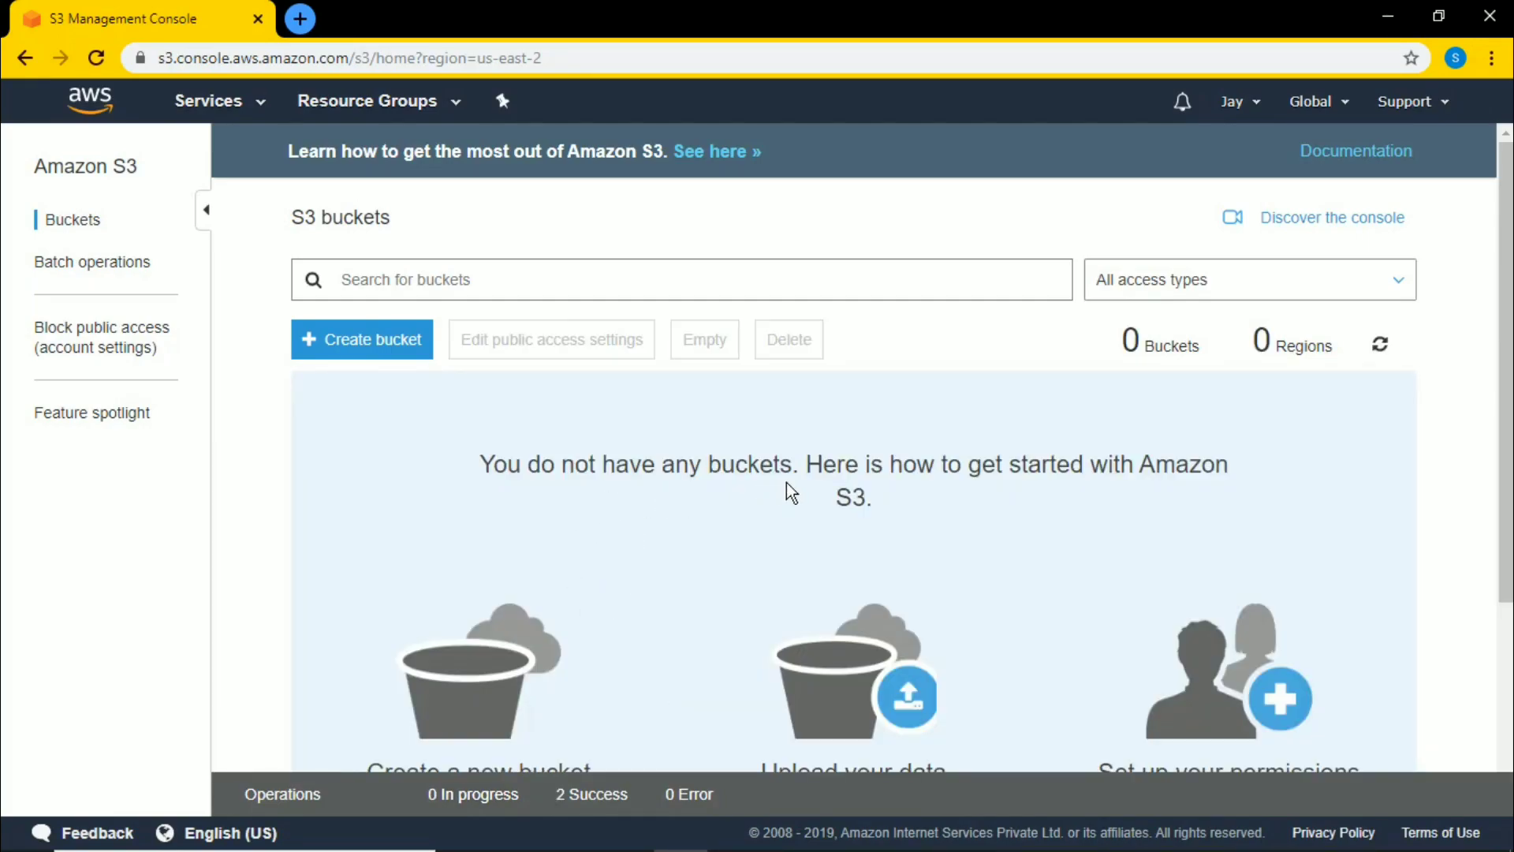
# Read through the getting-started guidance on the S3 buckets page
pyautogui.scroll(-3, 647, 481)
pyautogui.scroll(3, 608, 507)
pyautogui.scroll(-3, 636, 445)
pyautogui.scroll(3, 635, 445)
# Open the S3 batch operations page and view the choices of its job Status and Region filters without changing them
pyautogui.click(125, 268)
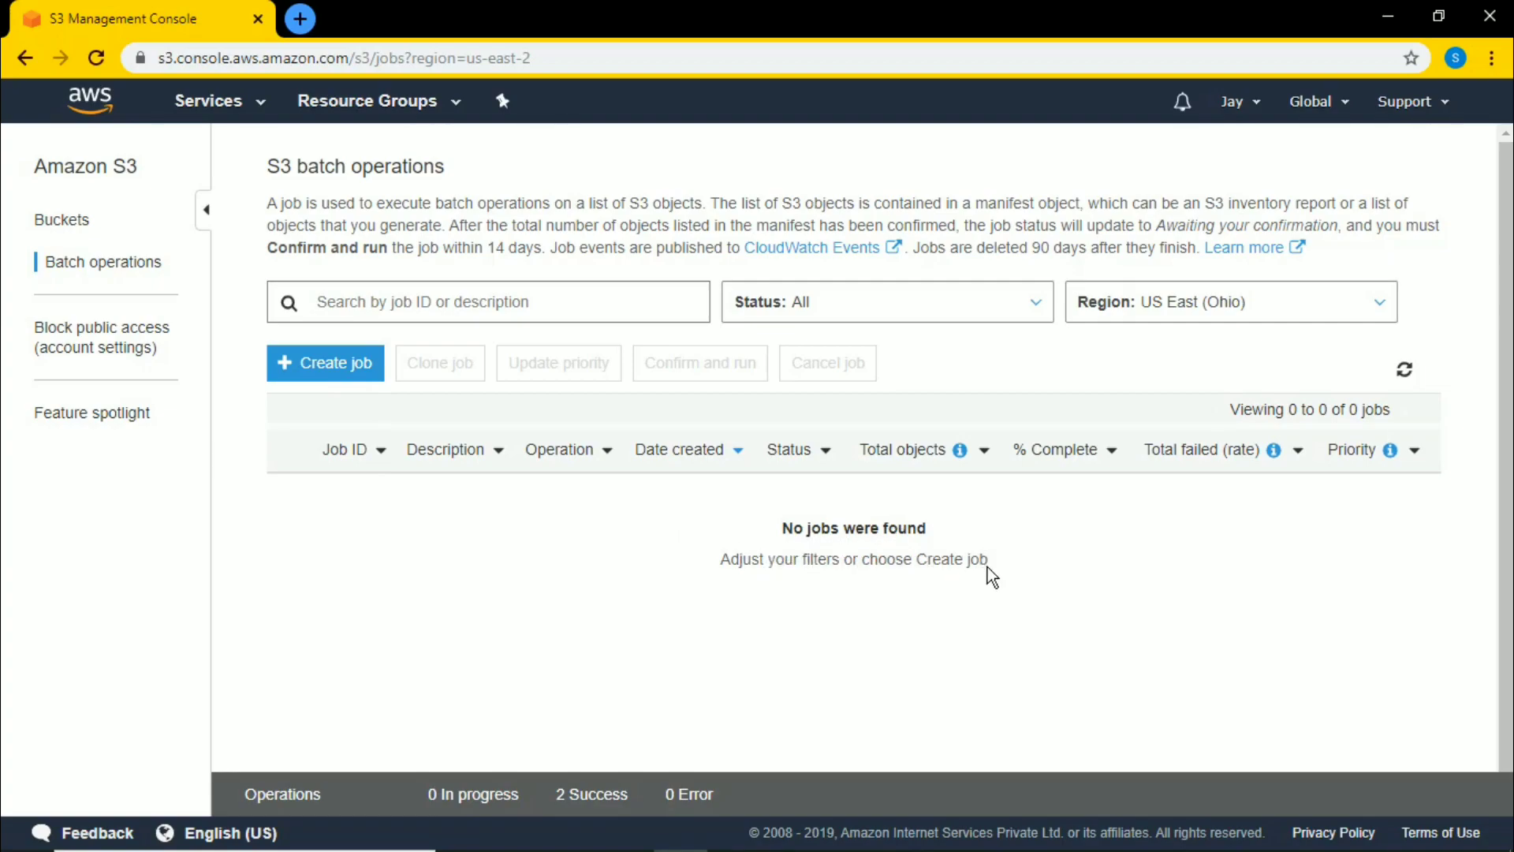
pyautogui.scroll(-1, 976, 601)
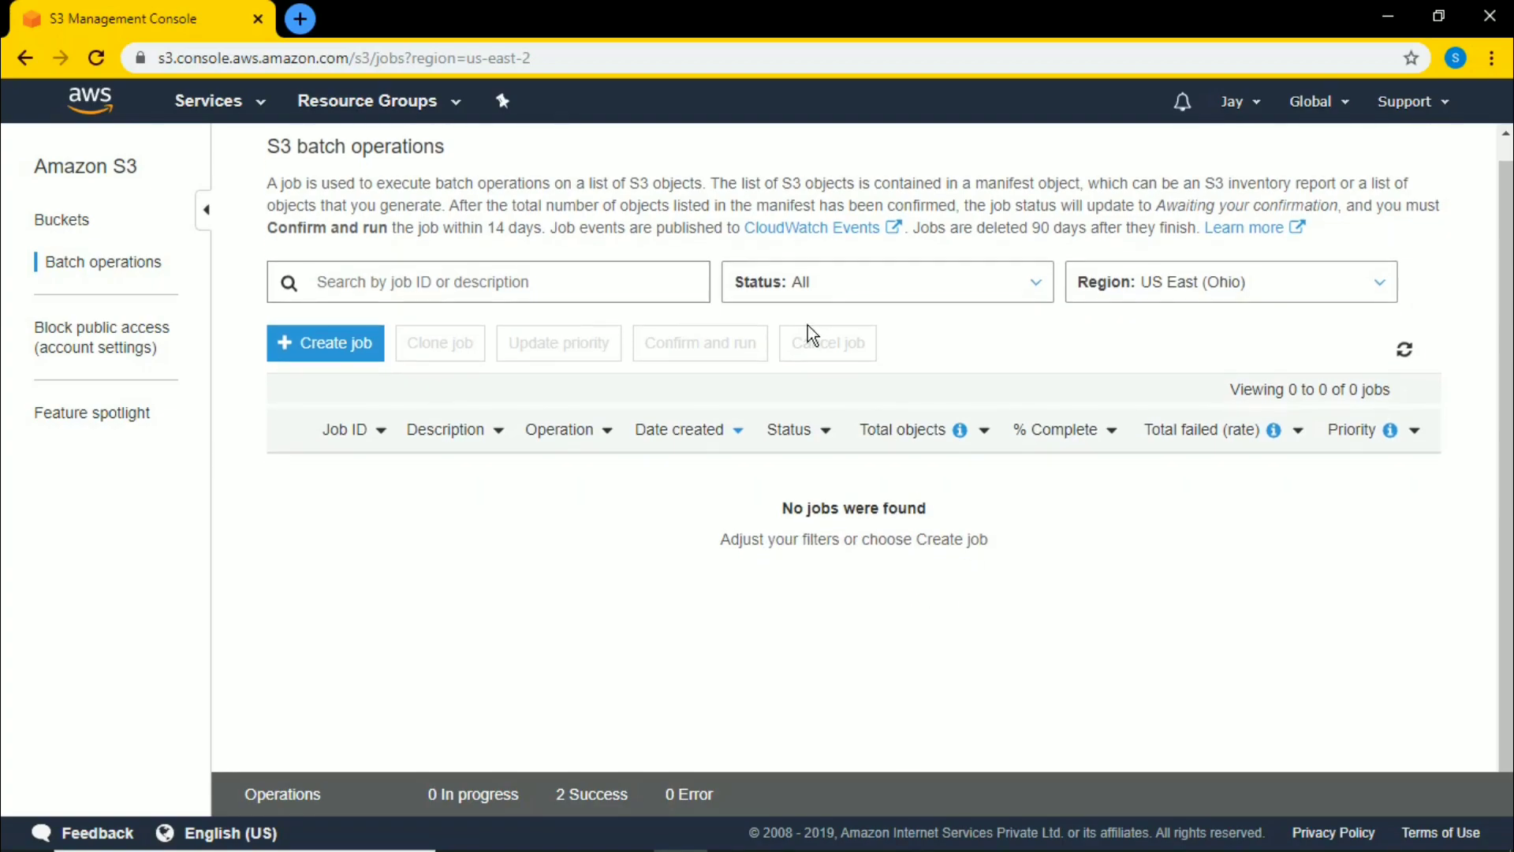
pyautogui.click(1034, 290)
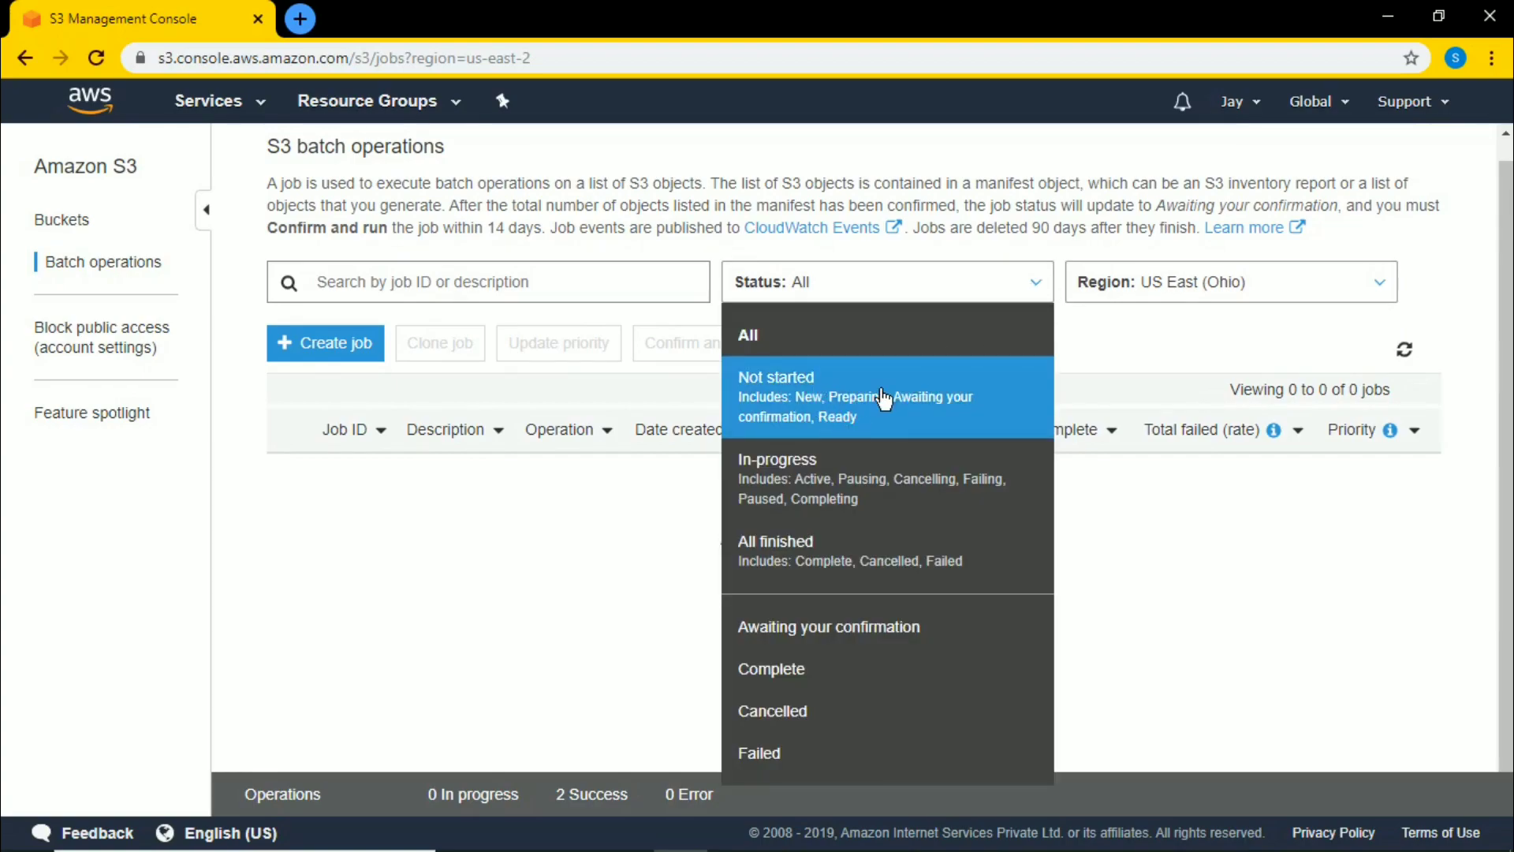
pyautogui.click(1035, 288)
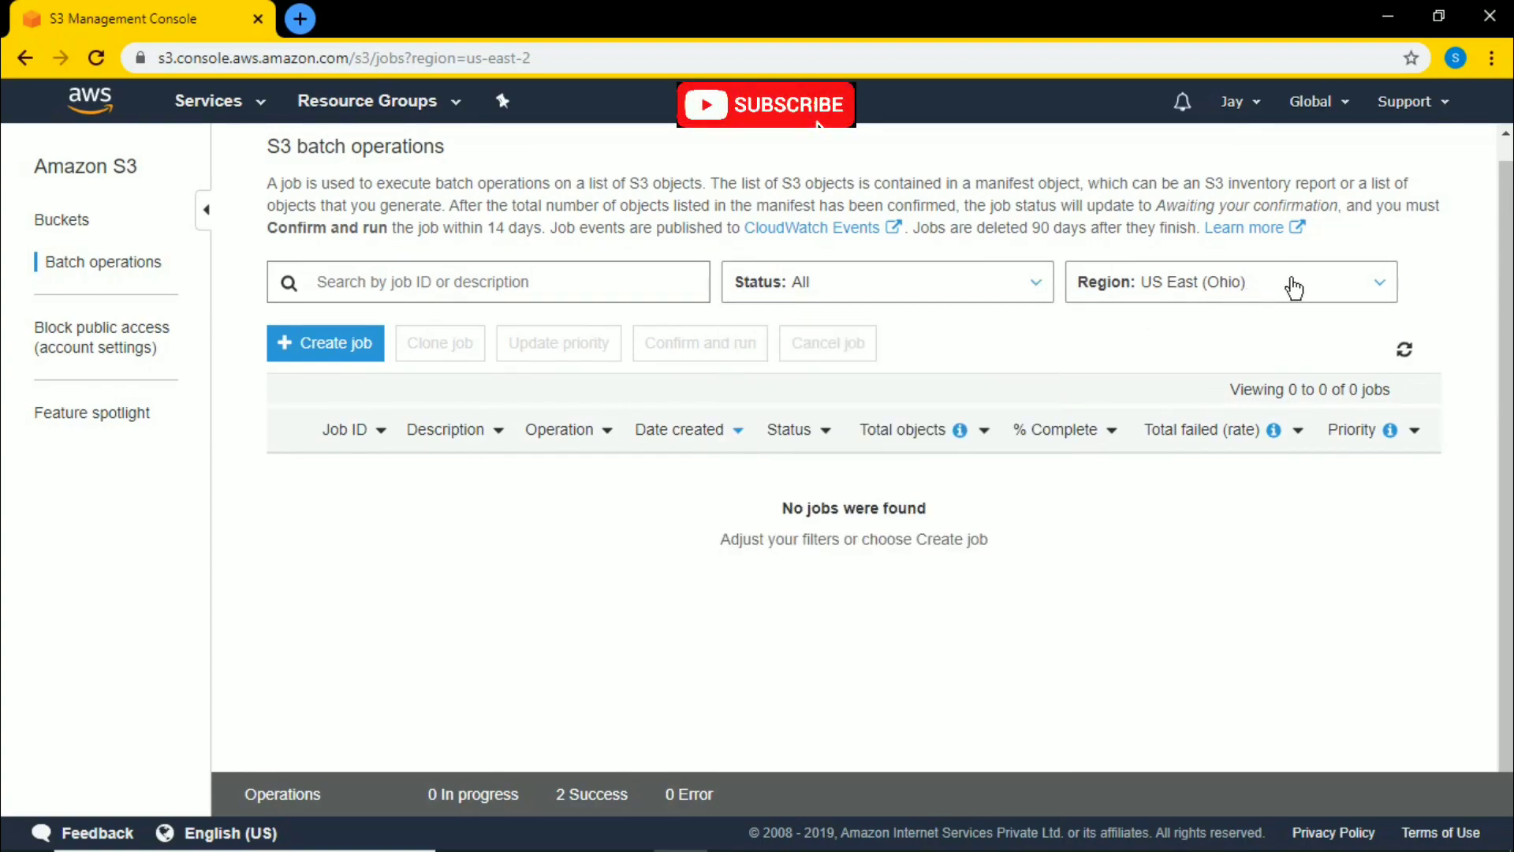
pyautogui.click(1377, 287)
pyautogui.click(1377, 289)
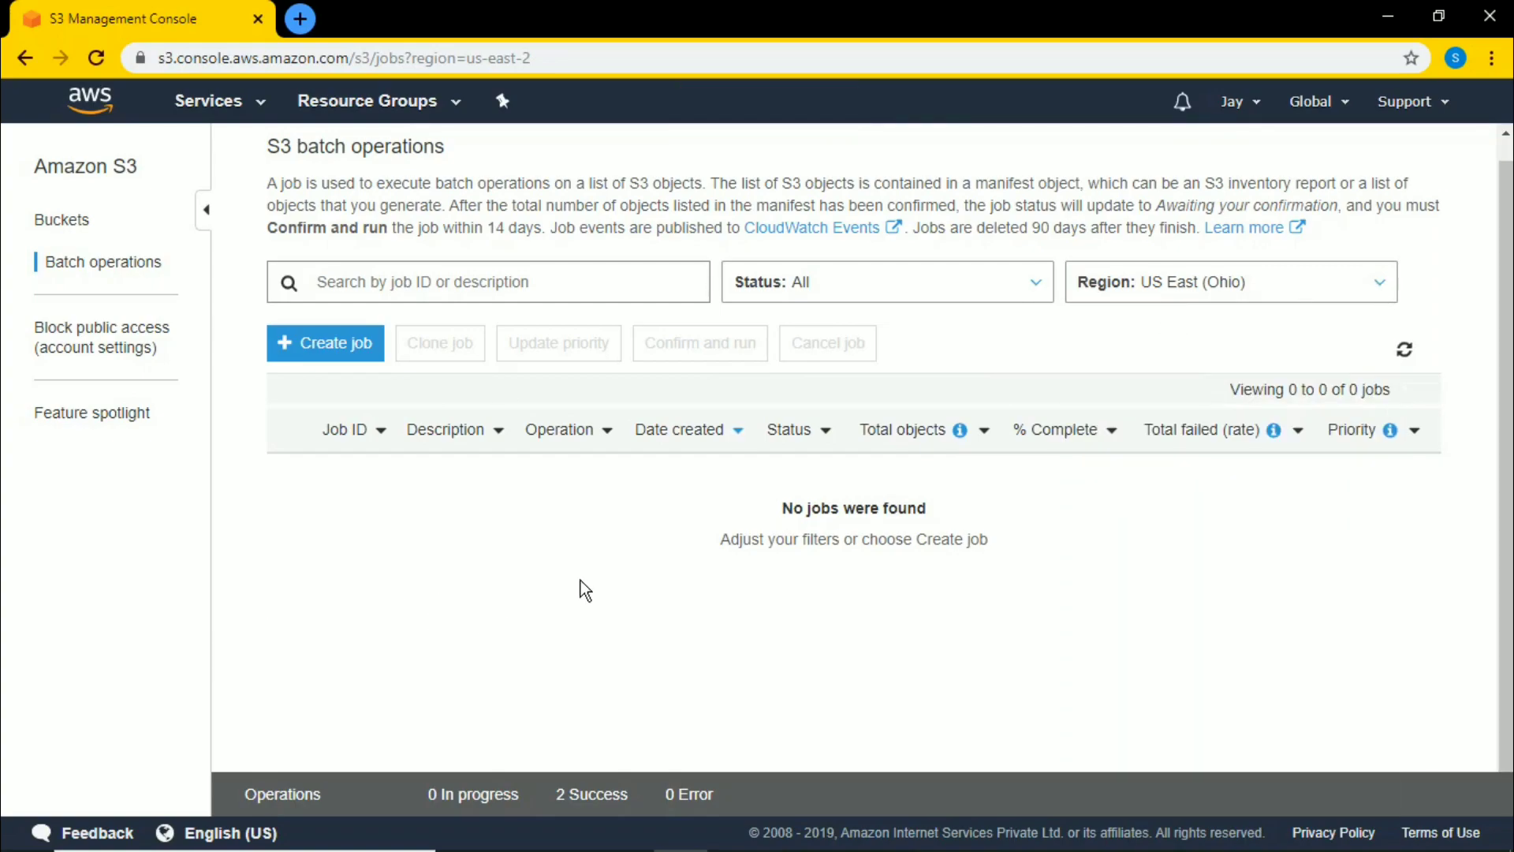
# Browse the full list of AWS services and open S3 from the Storage group
pyautogui.click(209, 110)
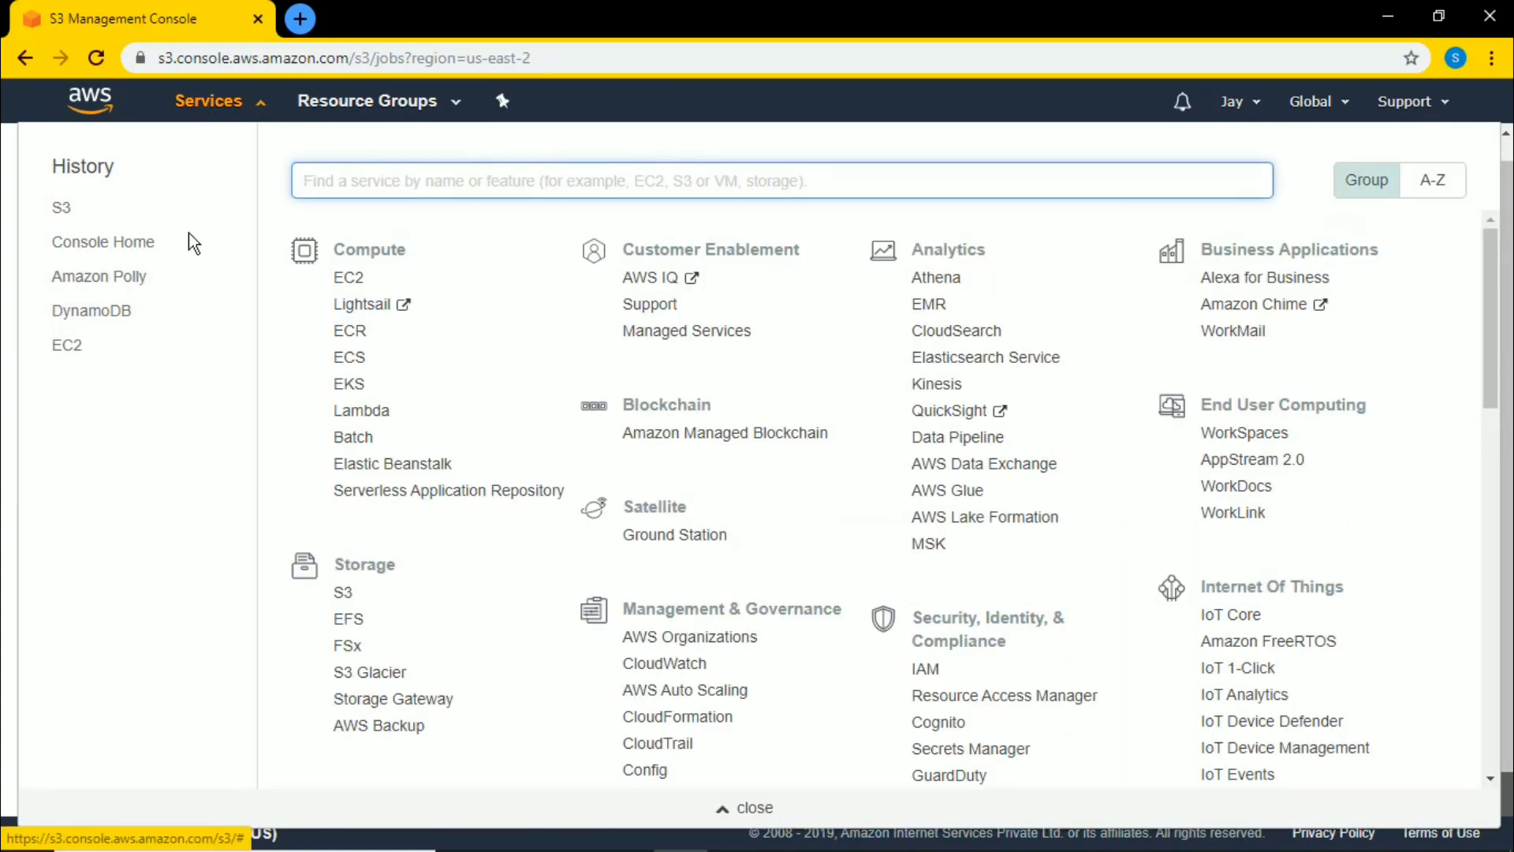
pyautogui.scroll(-2, 467, 465)
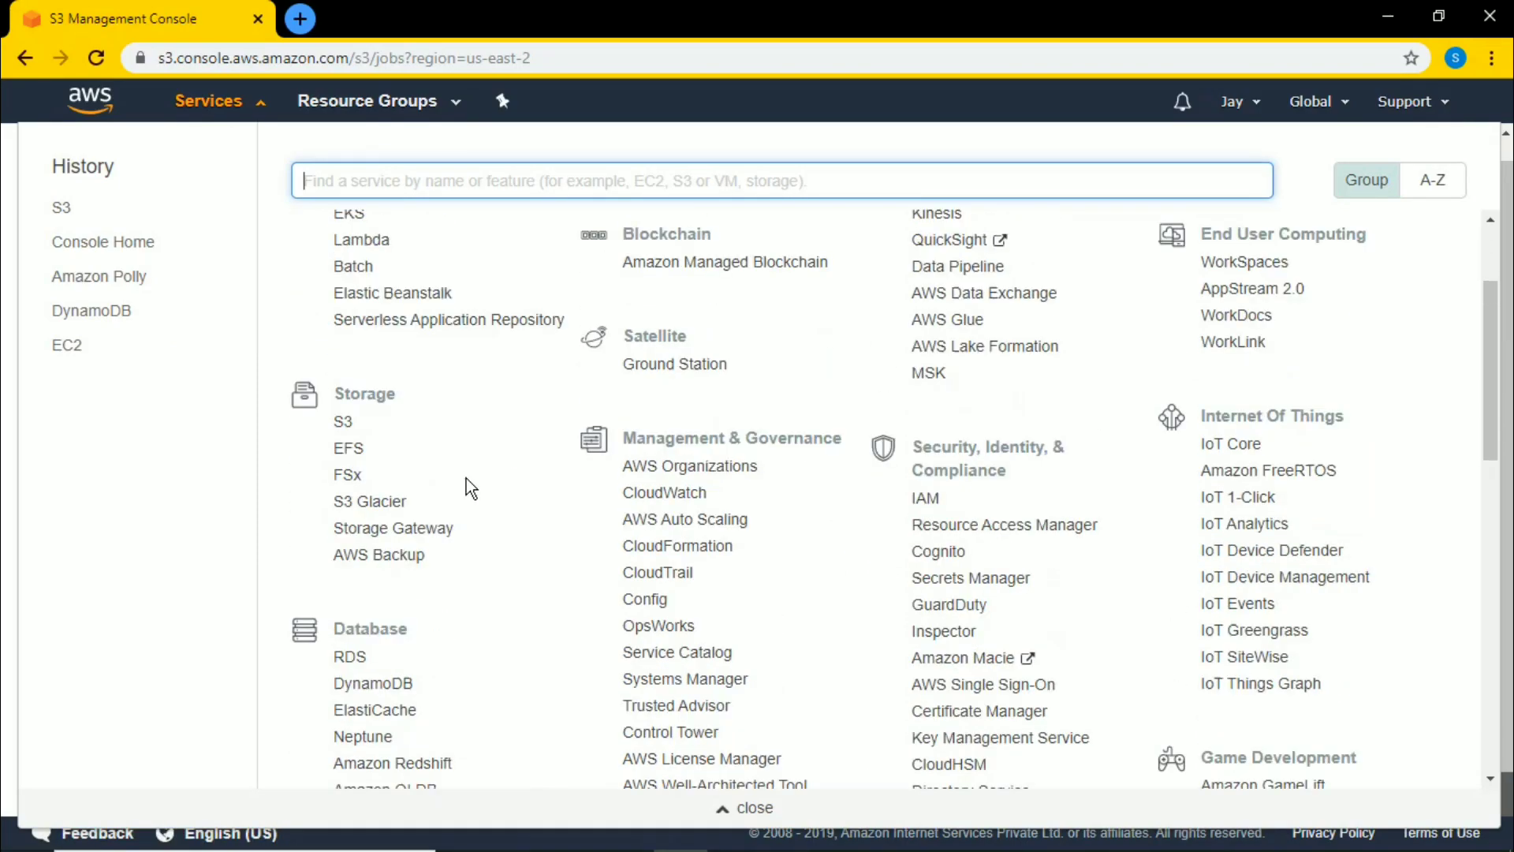
pyautogui.scroll(2, 454, 485)
pyautogui.scroll(-4, 446, 491)
pyautogui.scroll(1, 450, 495)
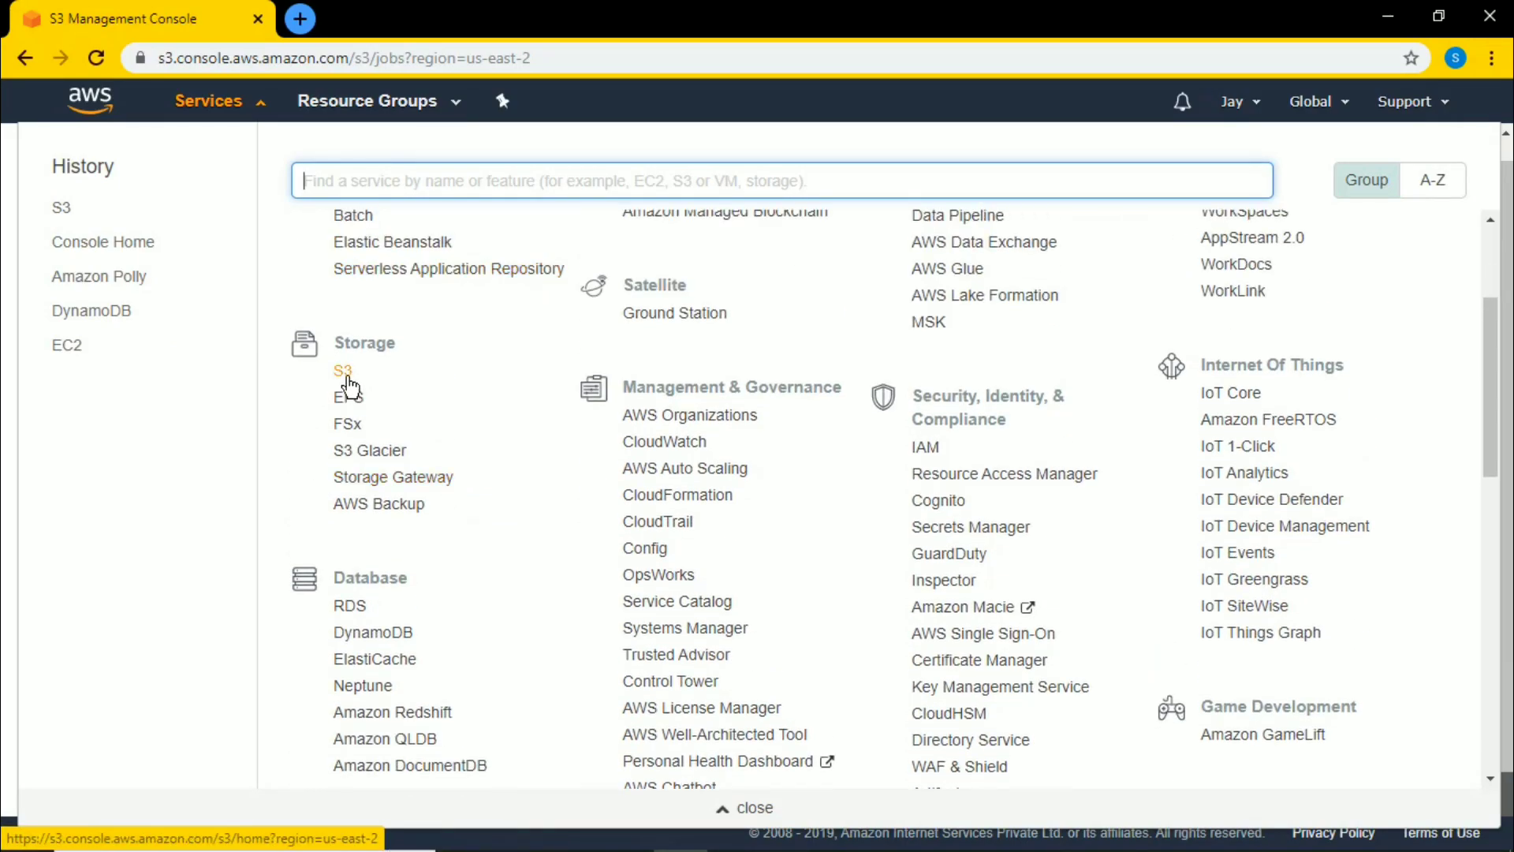
pyautogui.click(346, 374)
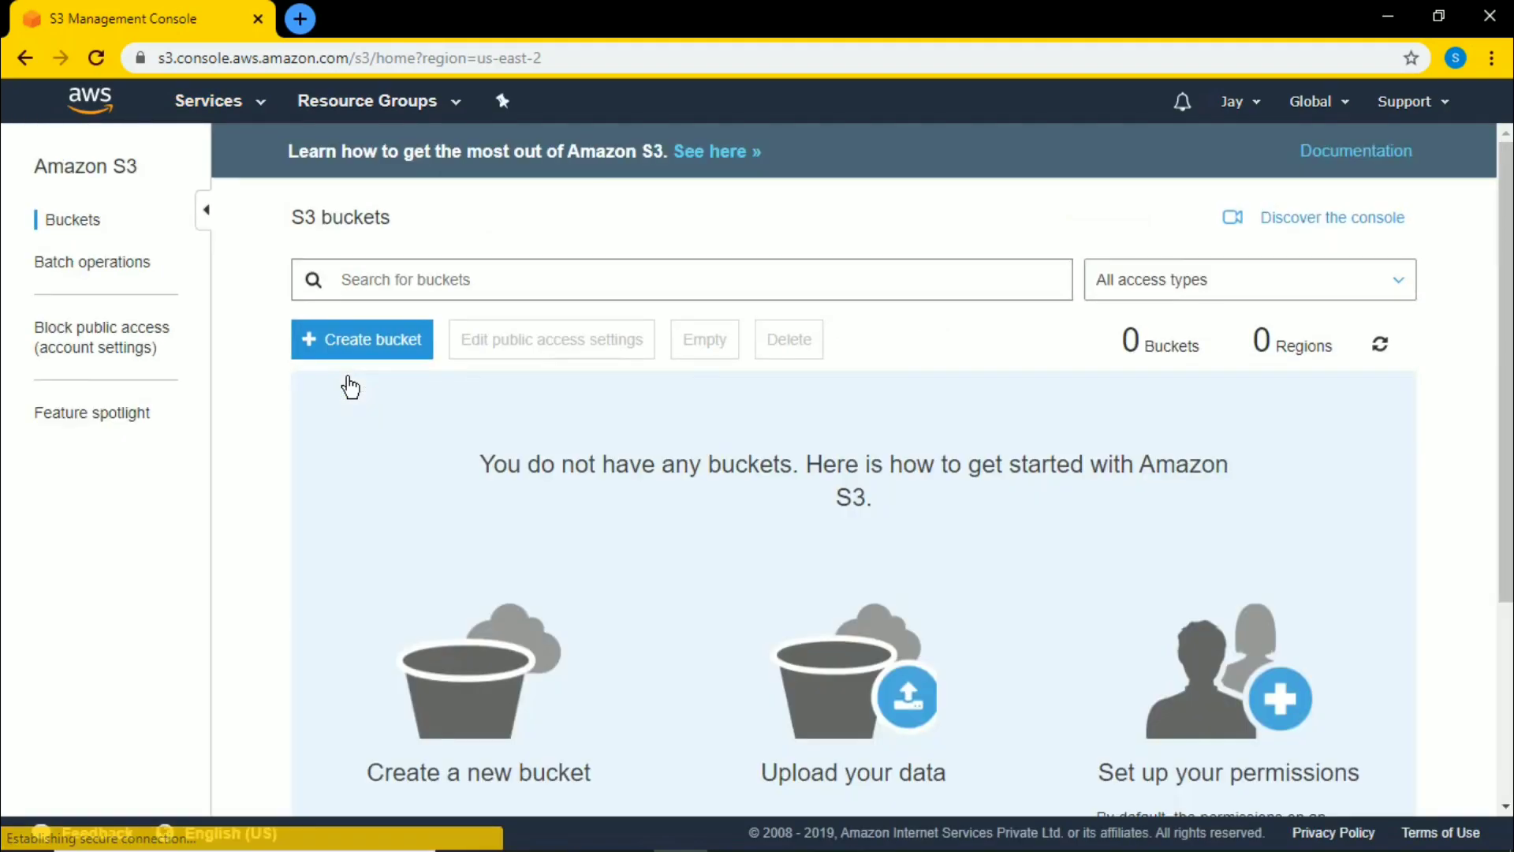
# Look over the bucket creation, upload and permissions guidance once more and minimize the browser to show the desktop
pyautogui.scroll(-4, 474, 522)
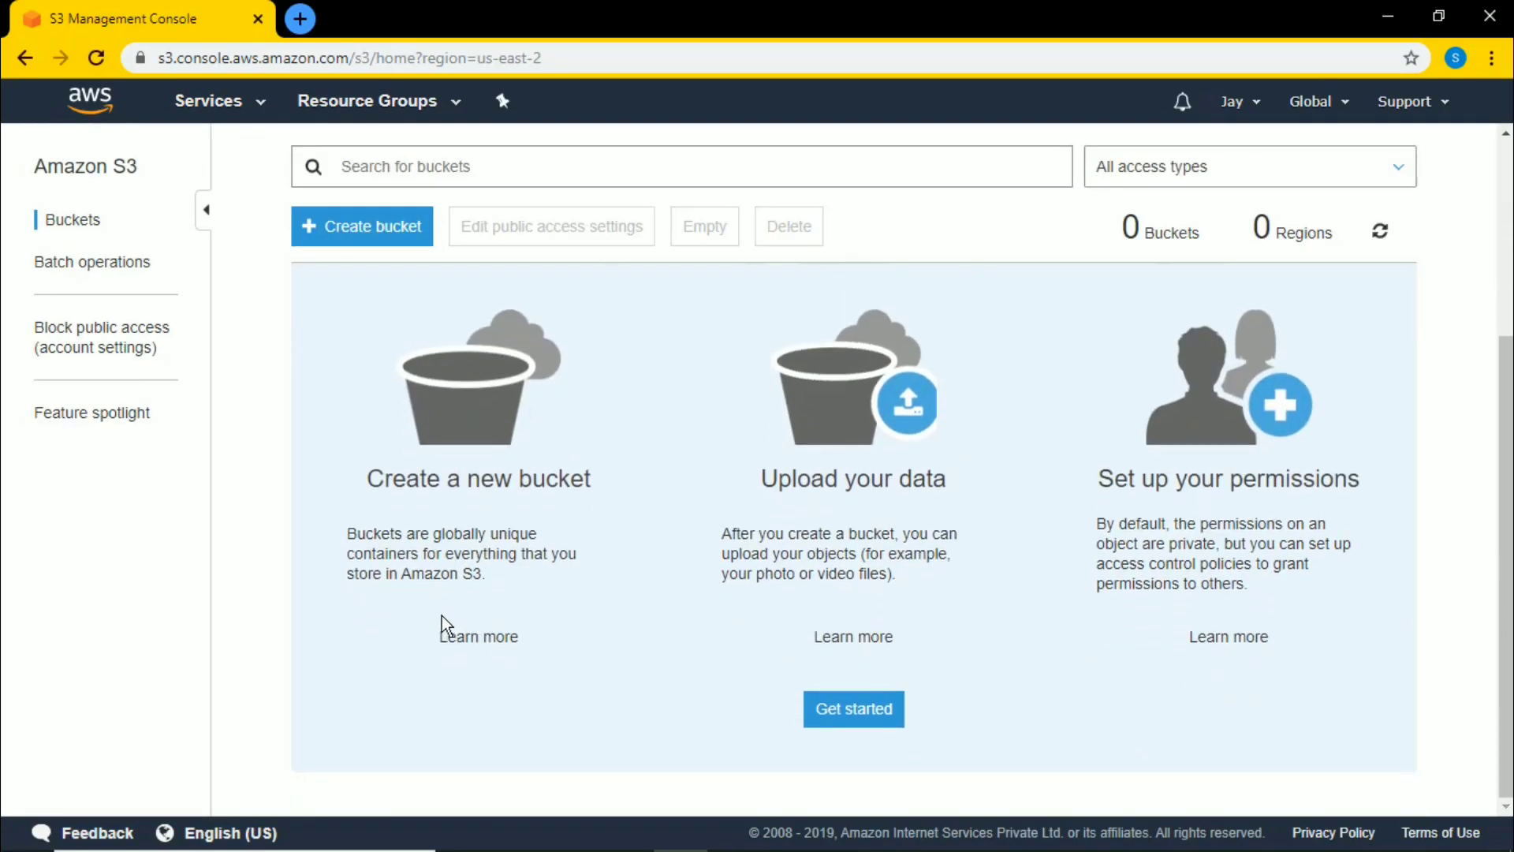
pyautogui.scroll(3, 575, 653)
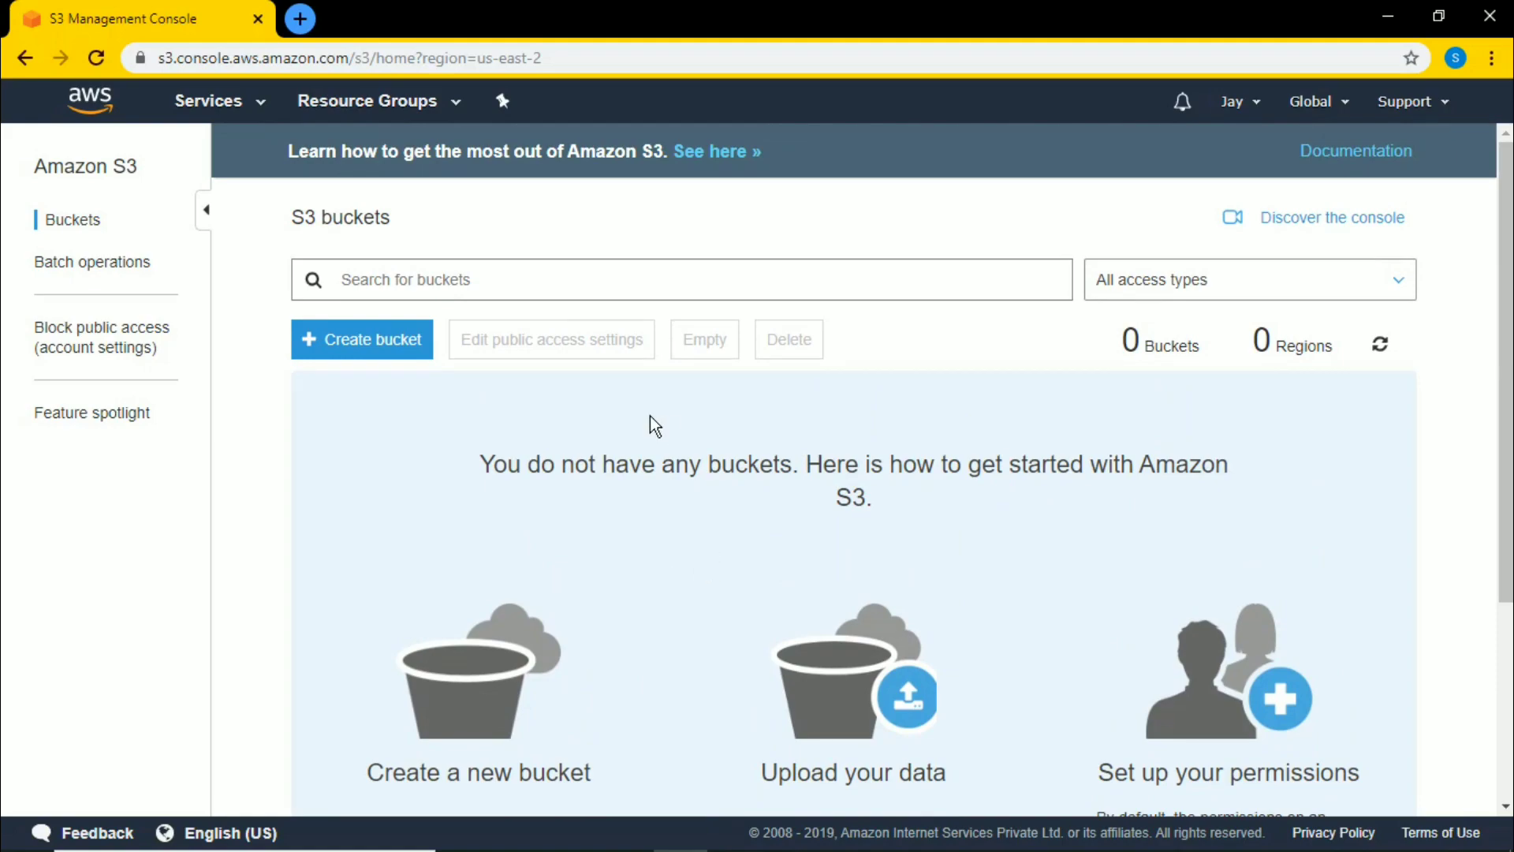
pyautogui.click(1385, 13)
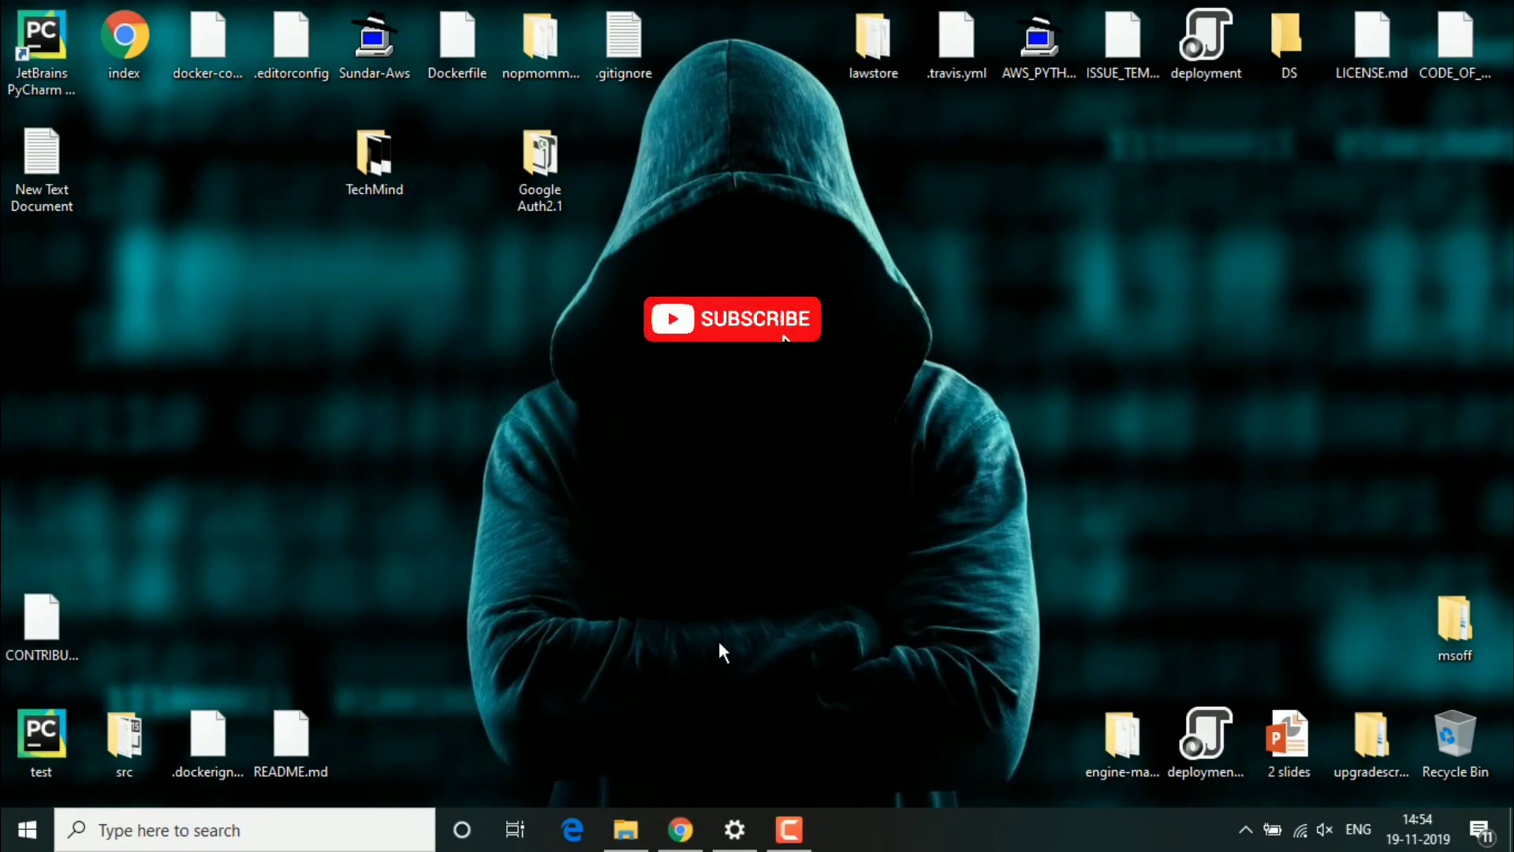
pyautogui.click(696, 519)
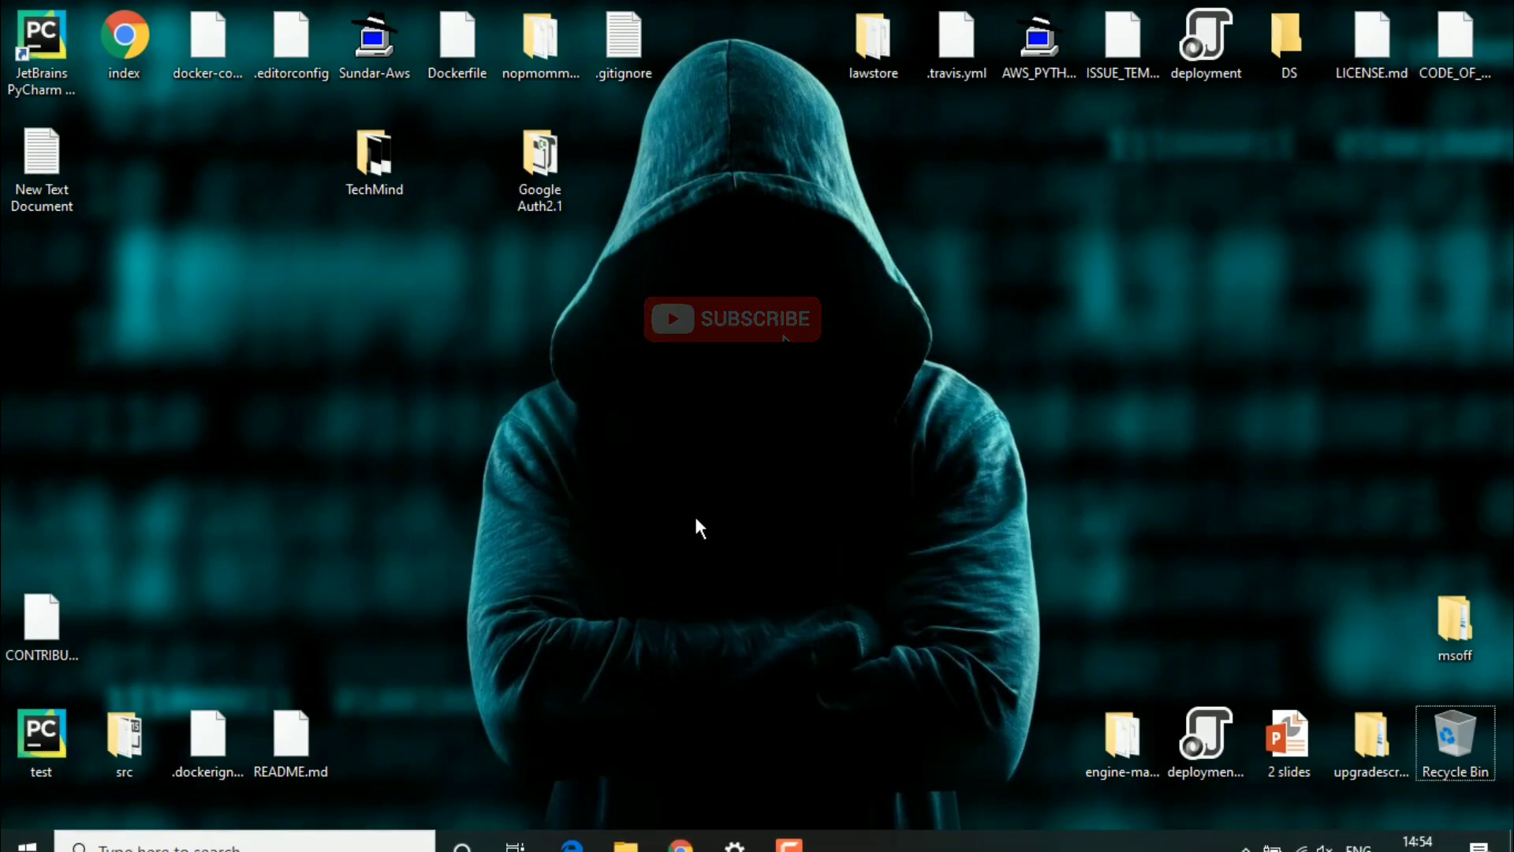